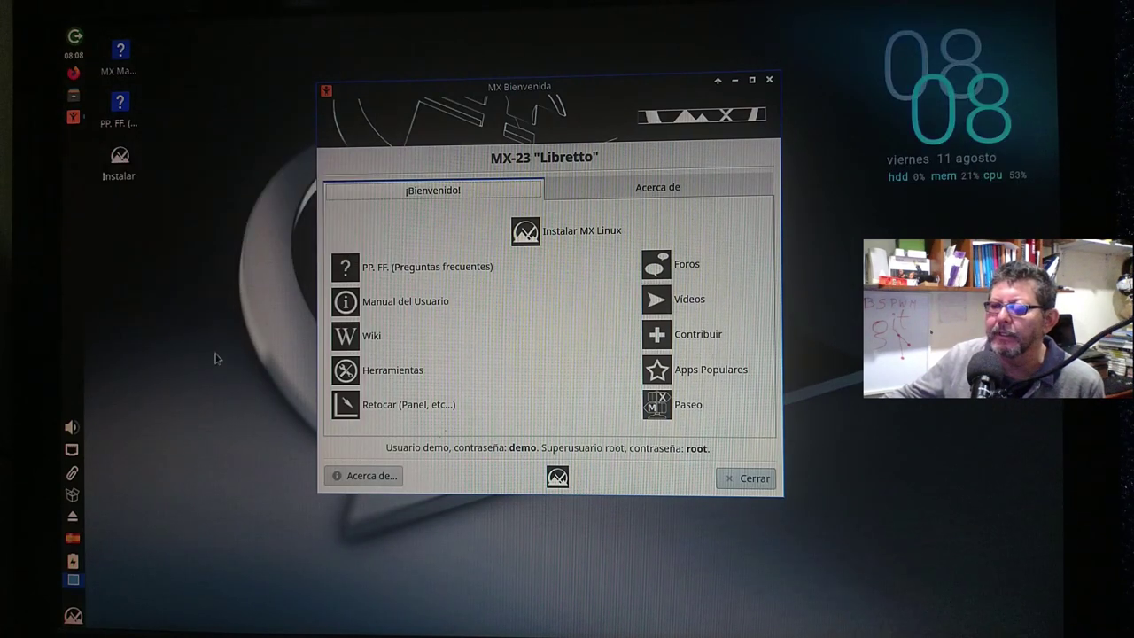
Launch Firefox from the left panel so its 'Welcome to Firefox' page appears.
left_click(210, 381)
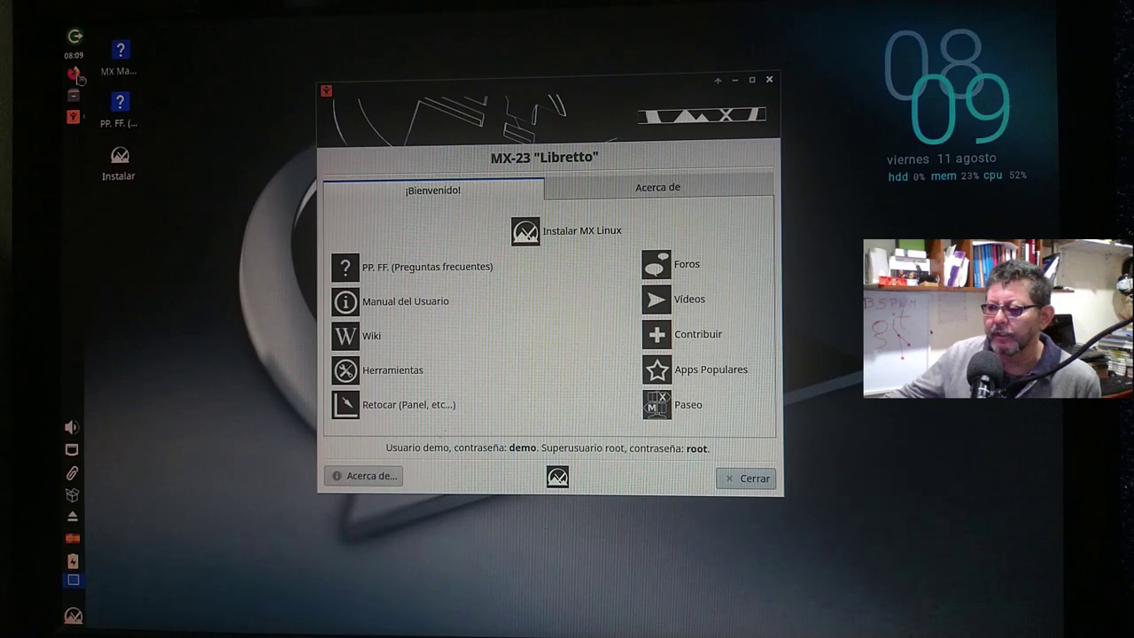
left_click(75, 75)
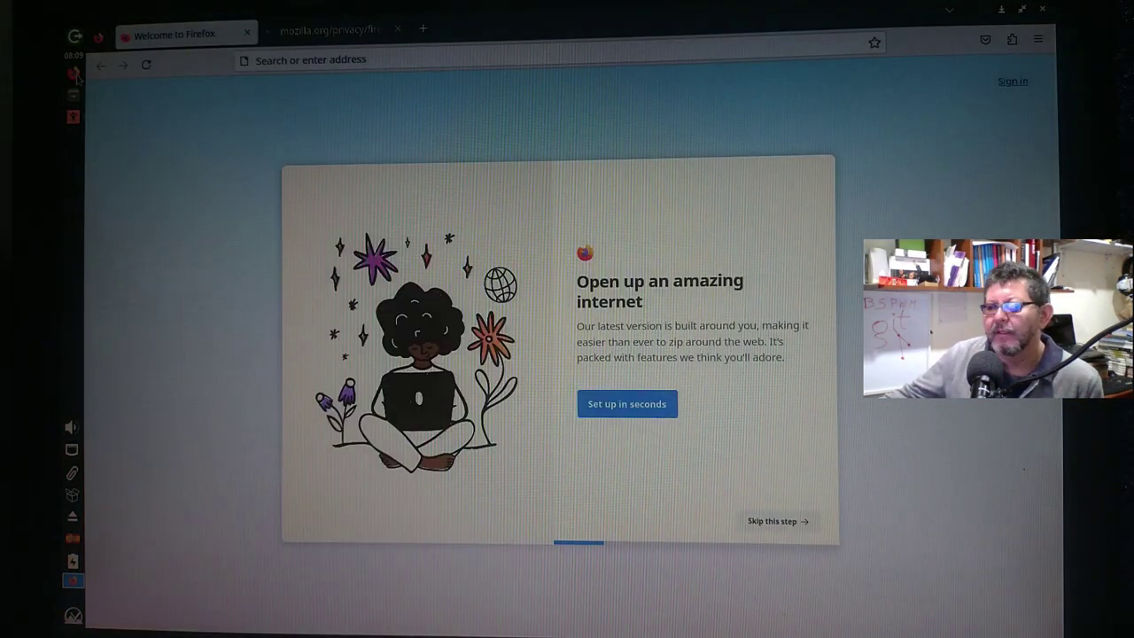
Skip Firefox's first-run setup and search YouTube for 'blender movie tears of steel'.
left_click(767, 530)
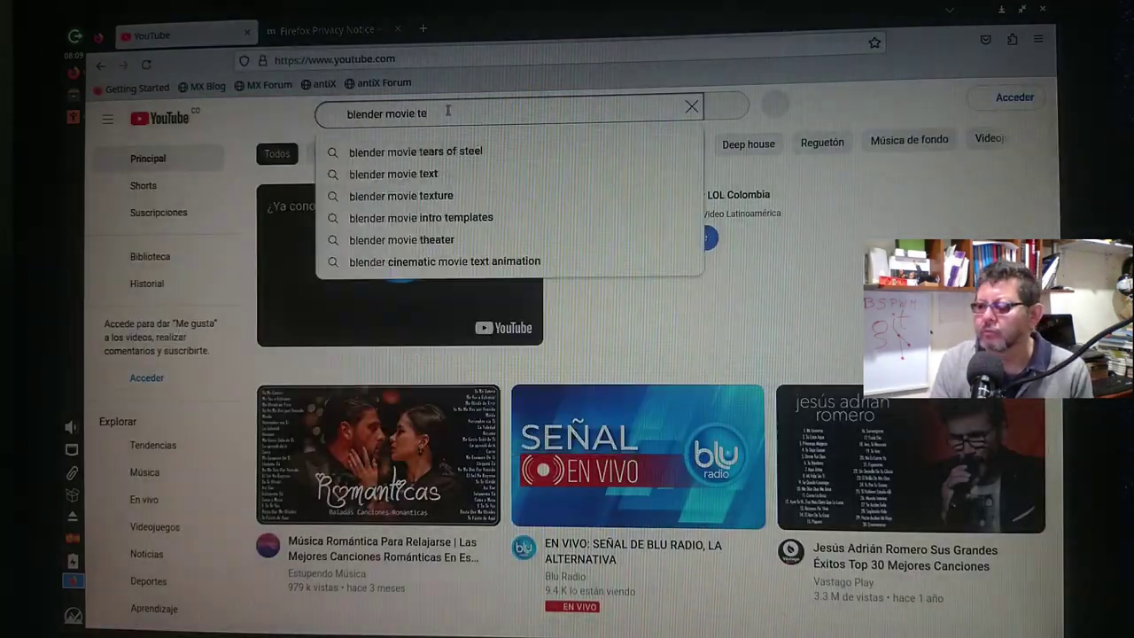
type("ars of steel")
key("Return")
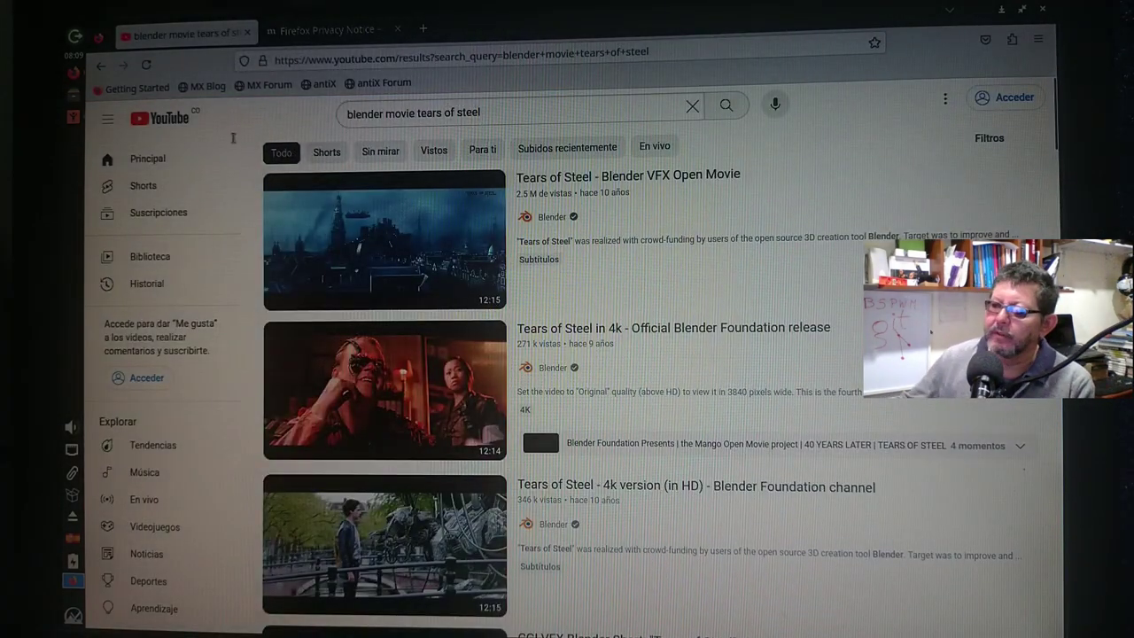
Play the Tears of Steel Blender open movie, pause it at 0:08, and close Firefox.
left_click(410, 252)
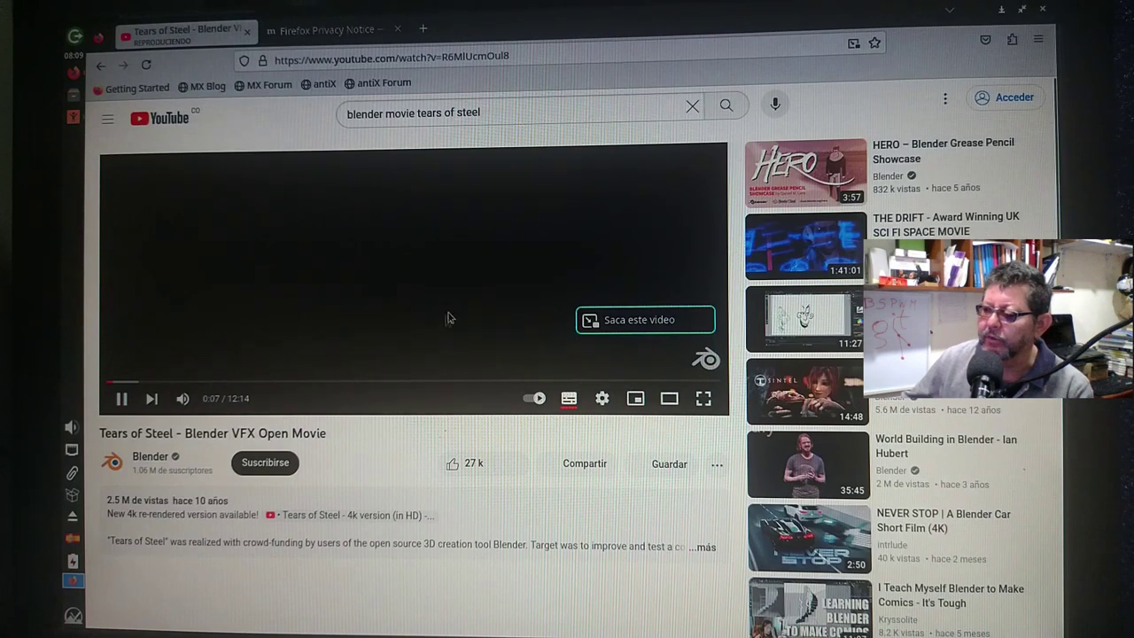
key("space")
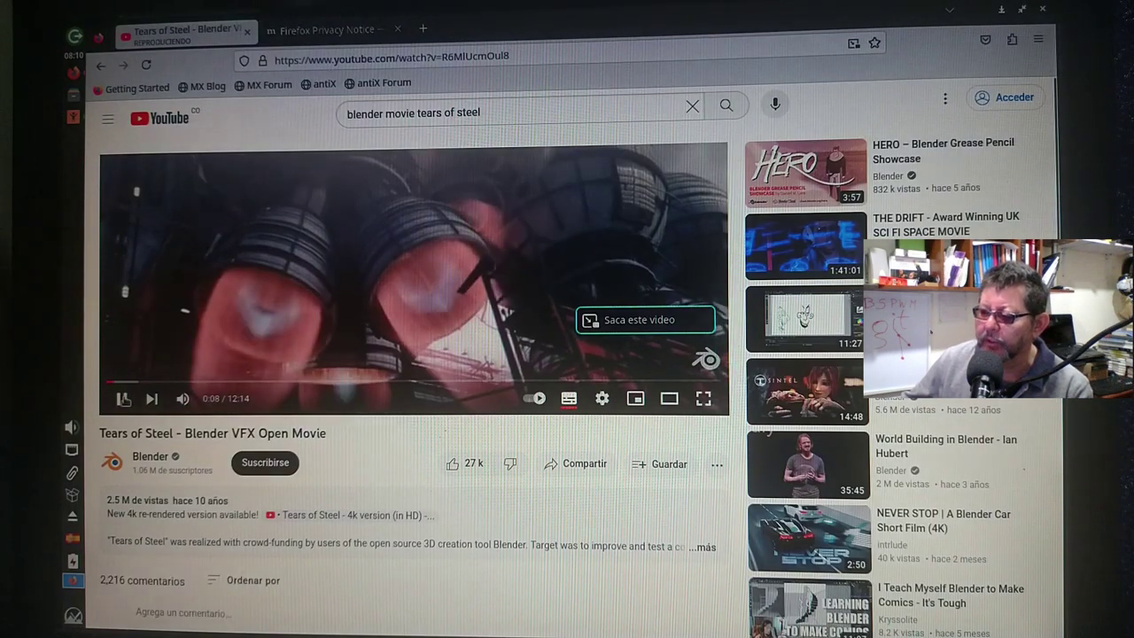
left_click(1045, 10)
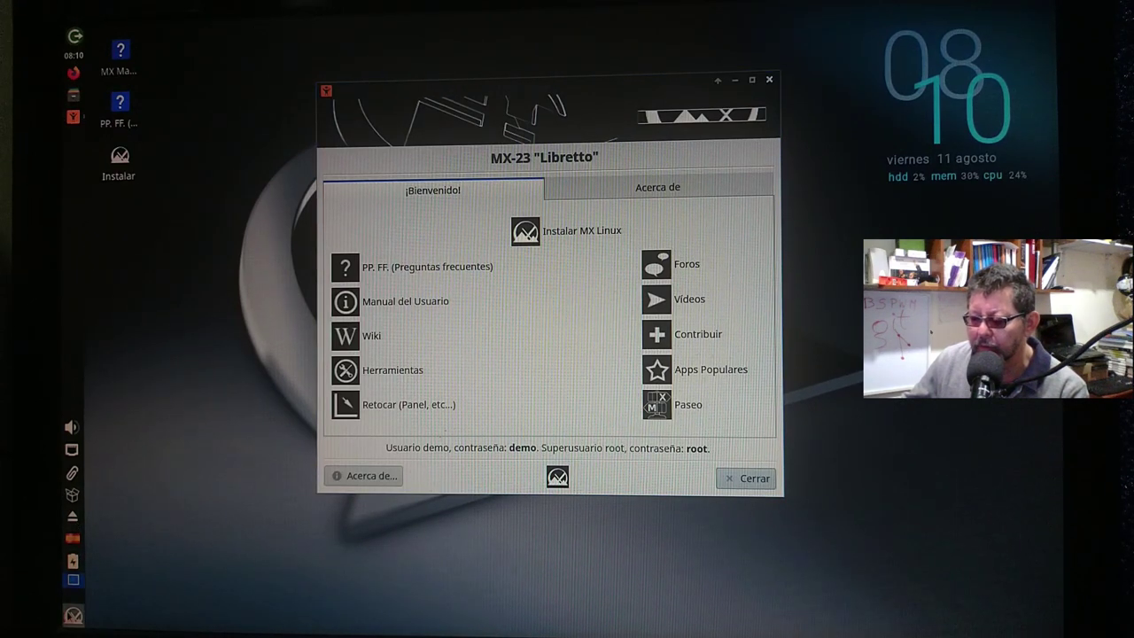
Launch Xfce Terminal from the application menu and maximize it.
left_click(73, 615)
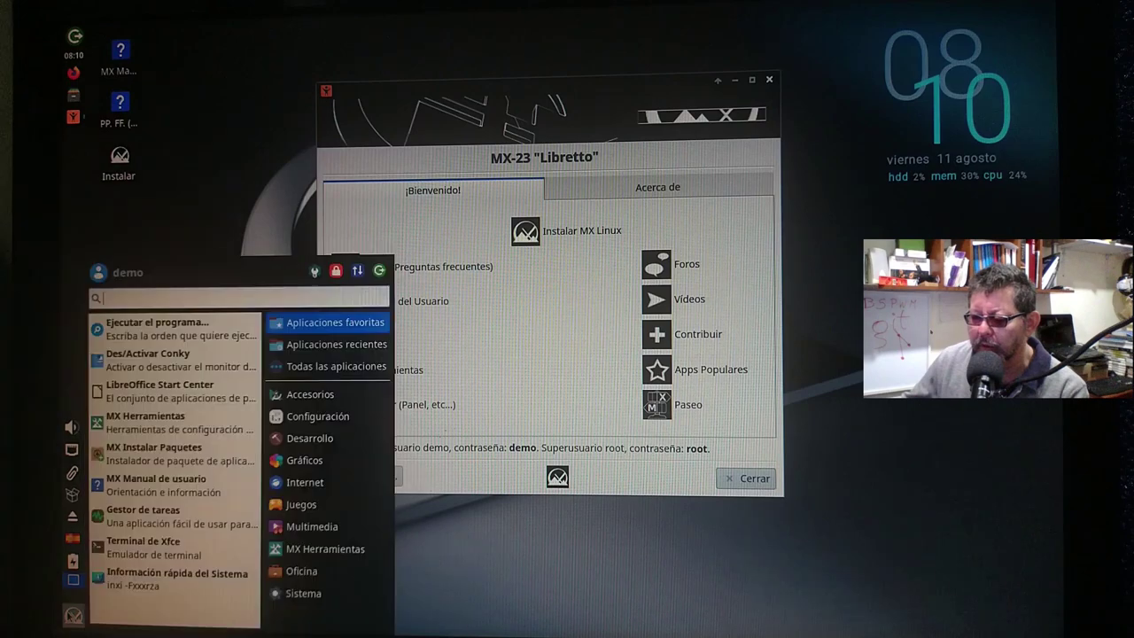
left_click(159, 553)
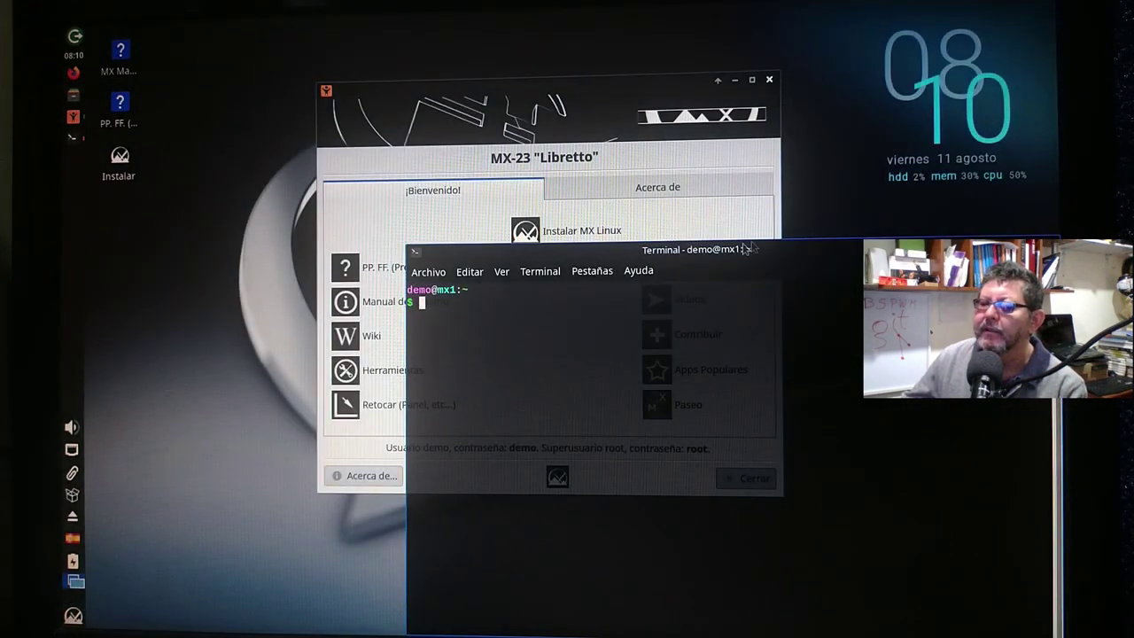
double_click(658, 252)
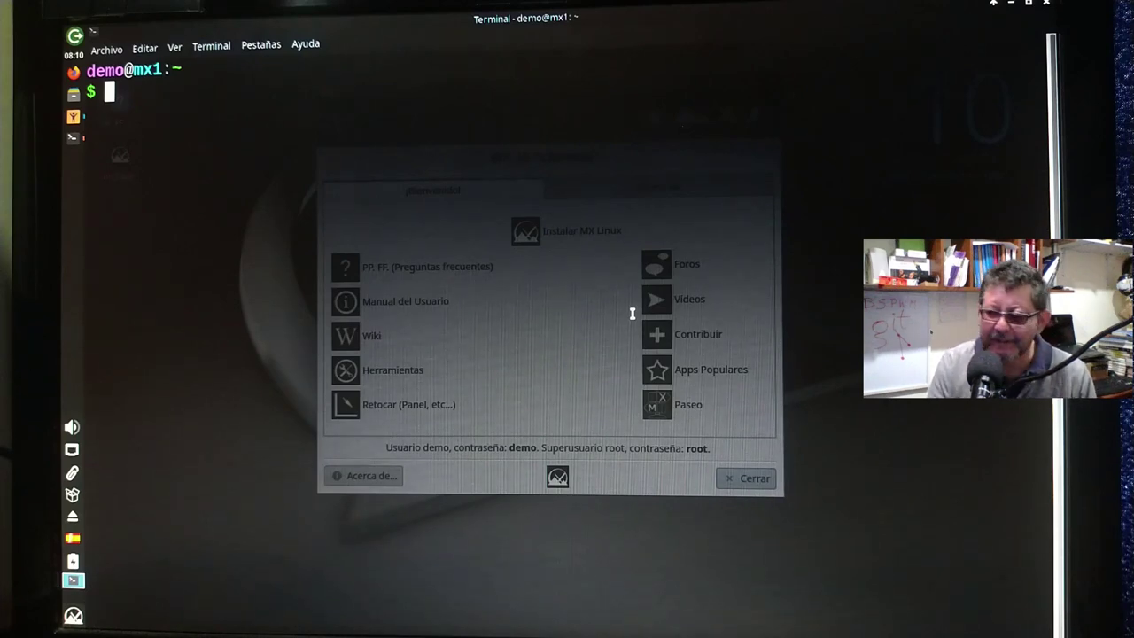
Run 'sudo apt update', entering the sudo password to refresh package lists.
type("sudo apt inst")
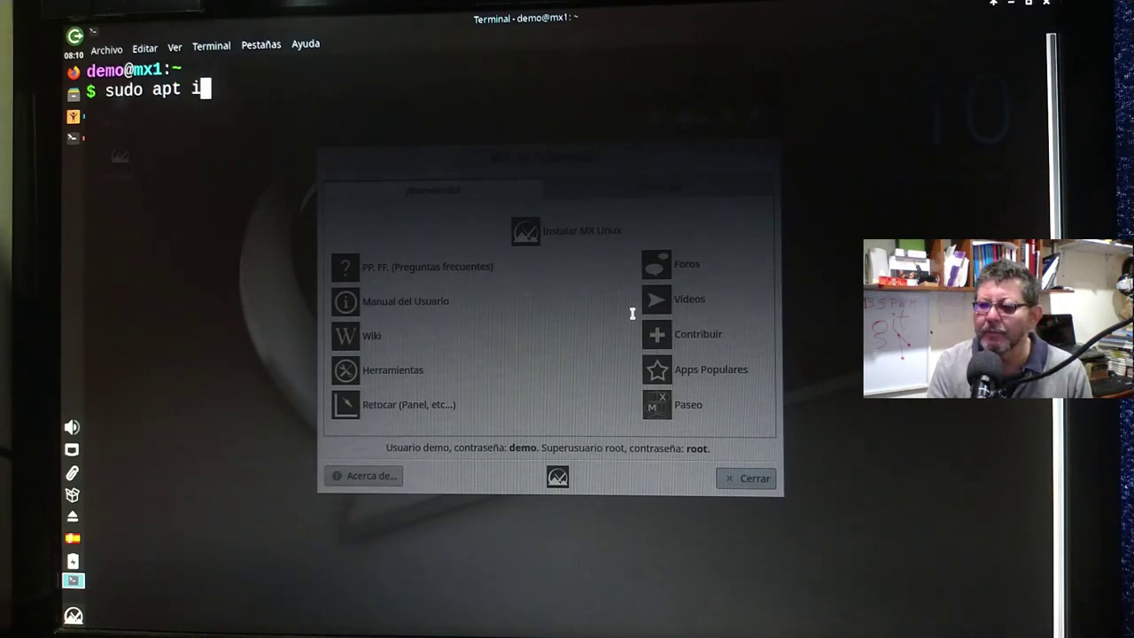
key("BackSpace")
key("BackSpace")
key("BackSpace")
key("BackSpace")
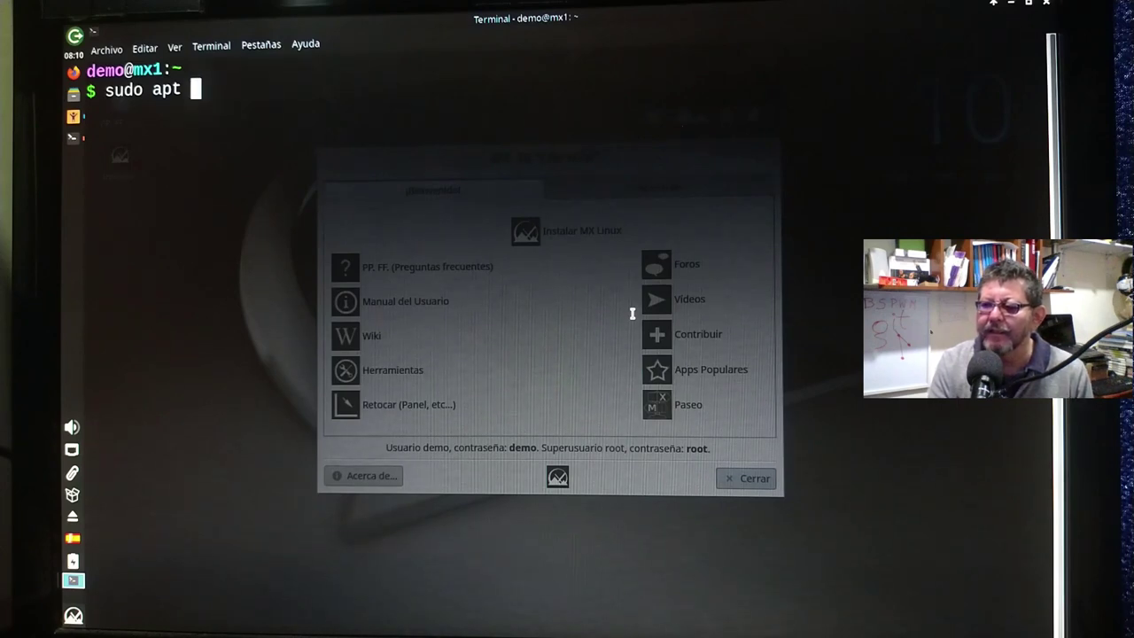
type("update")
key("Return")
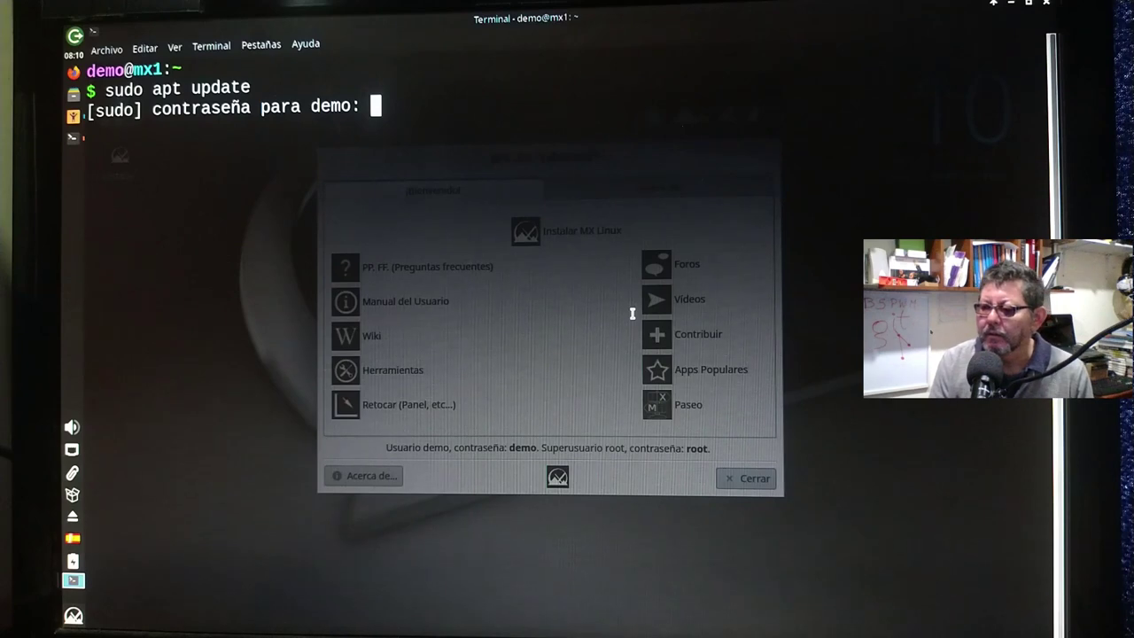
key("Return")
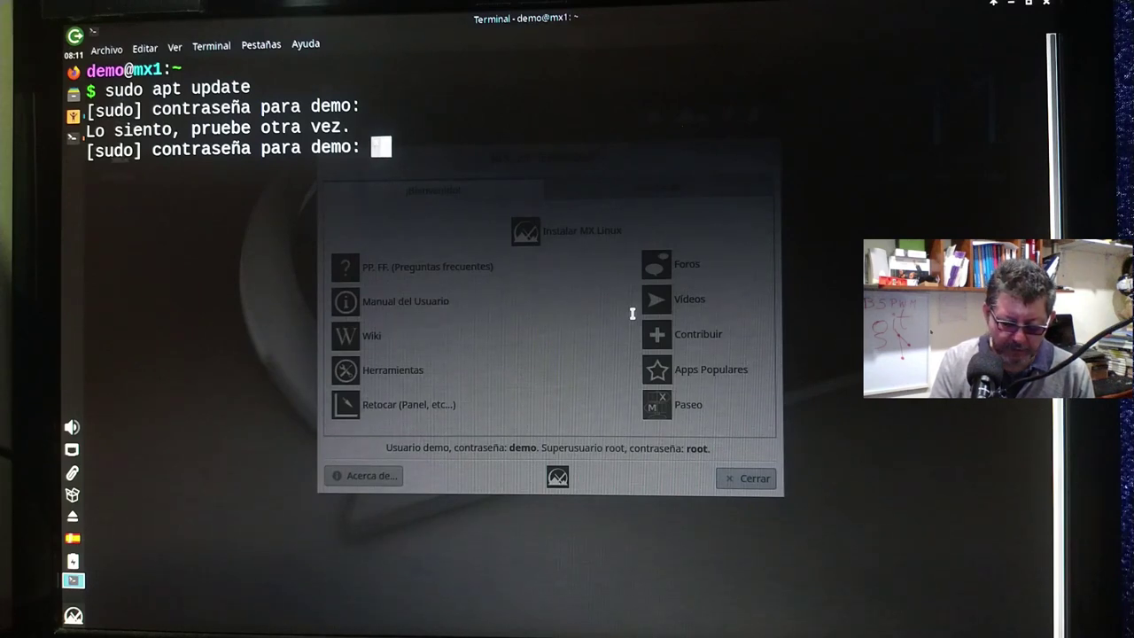
type("demo")
key("Return")
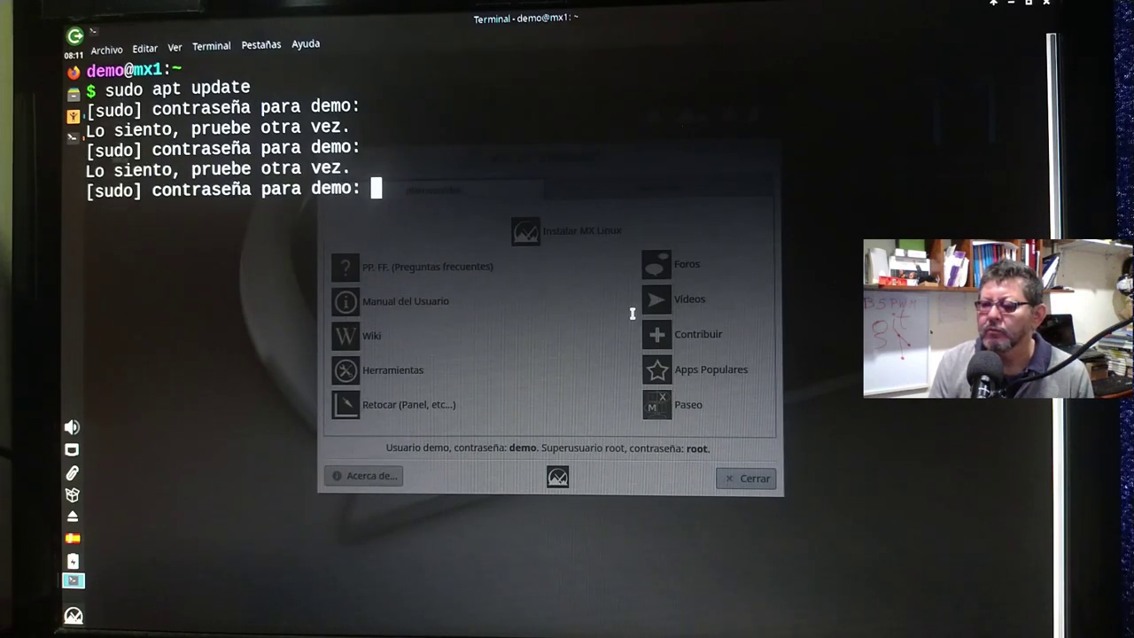
type("demo")
key("Return")
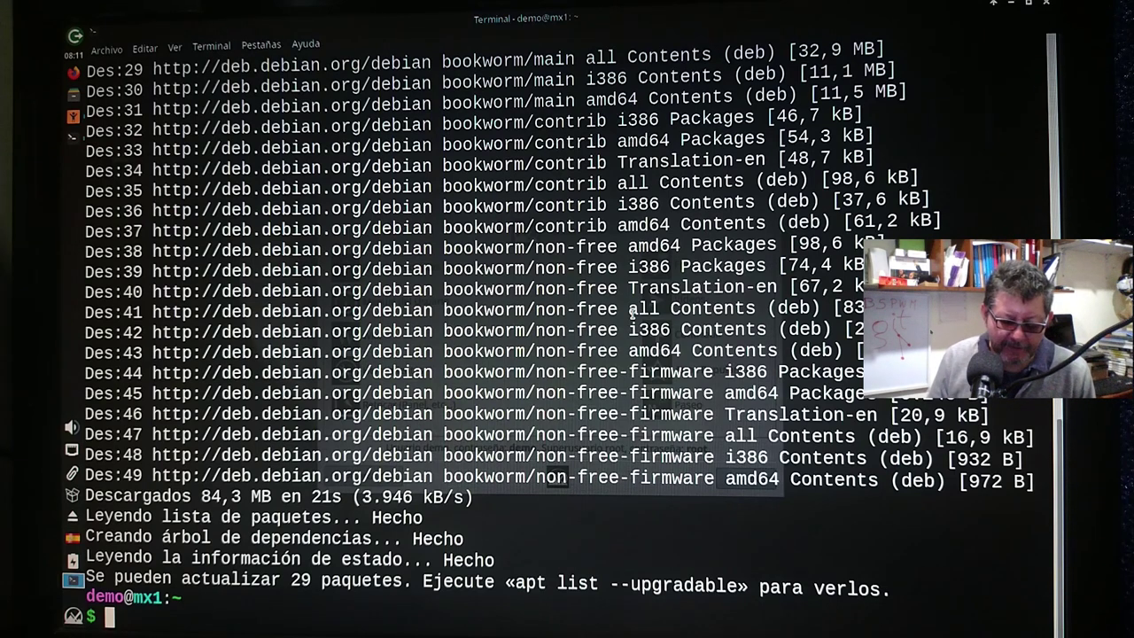
Install SimpleScreenRecorder with 'sudo apt install simplescreenrecorder' and accept the installation.
type("s")
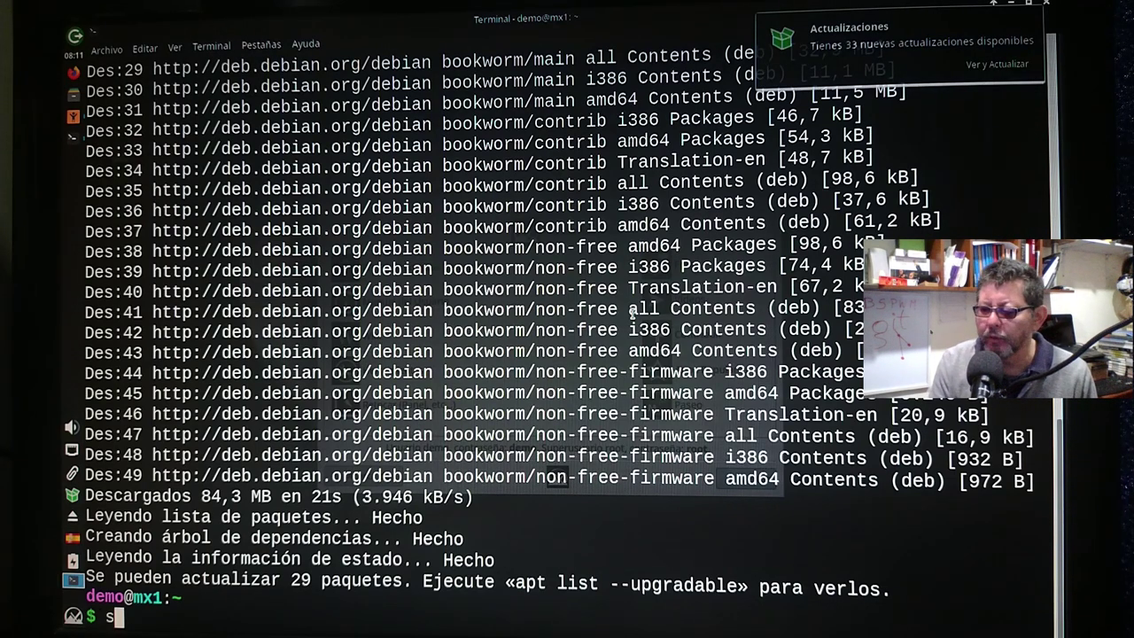
type("udo apt")
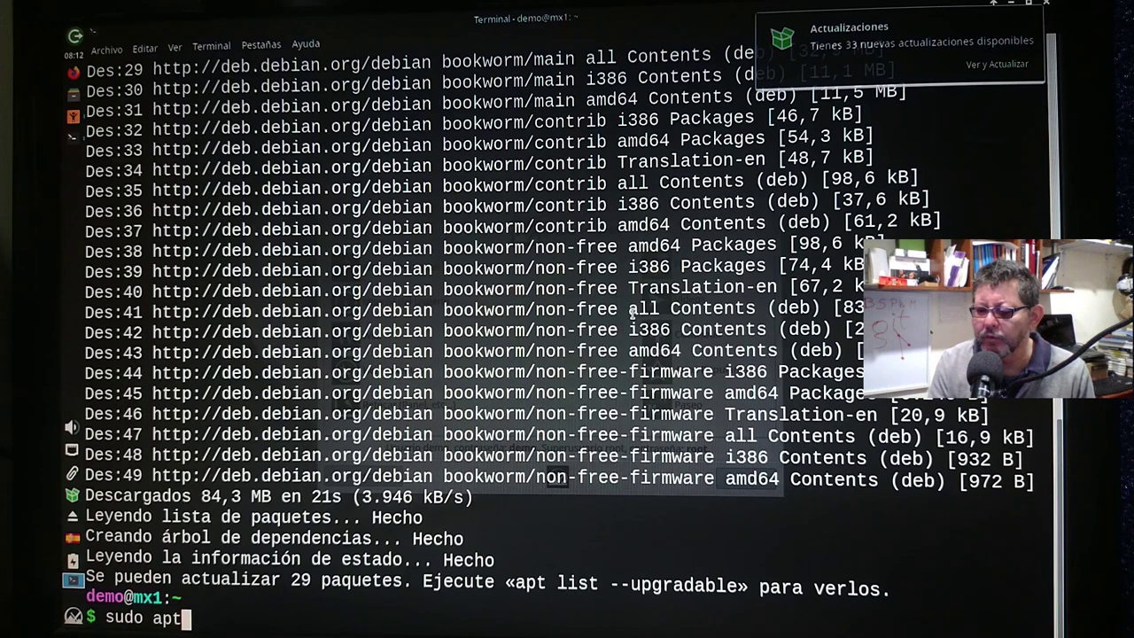
type(" install simp")
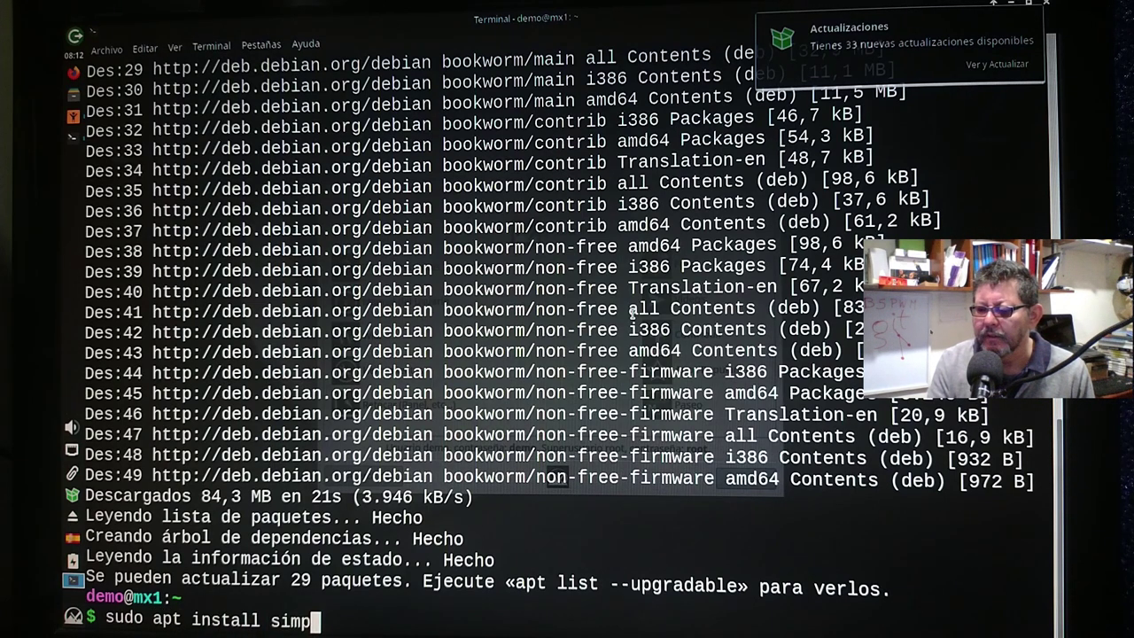
type("lescreen")
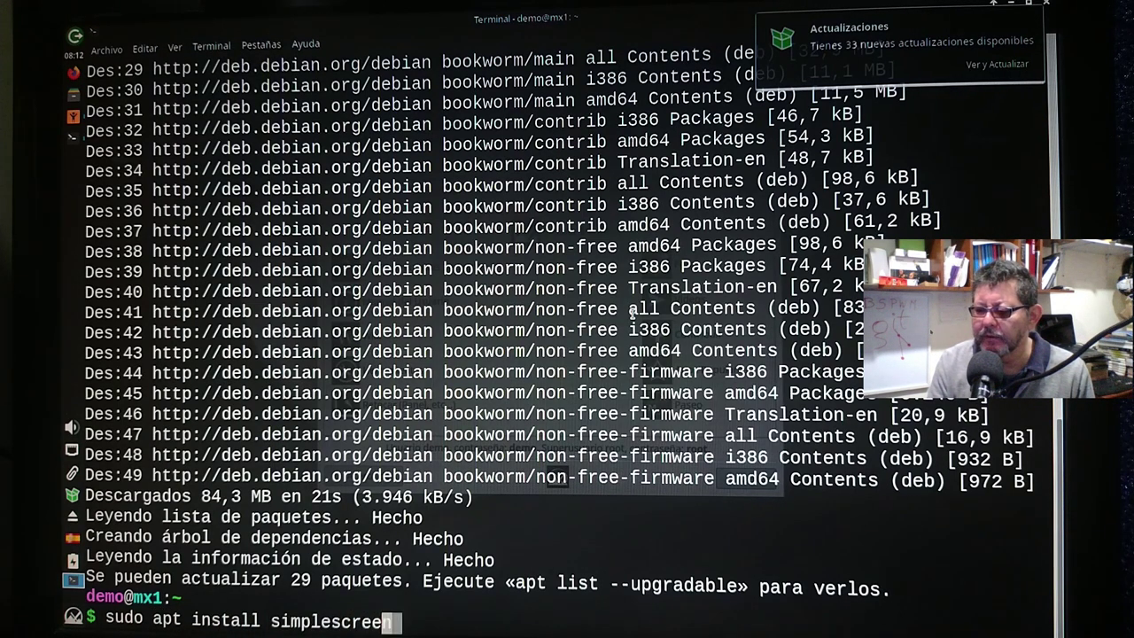
type("recorder")
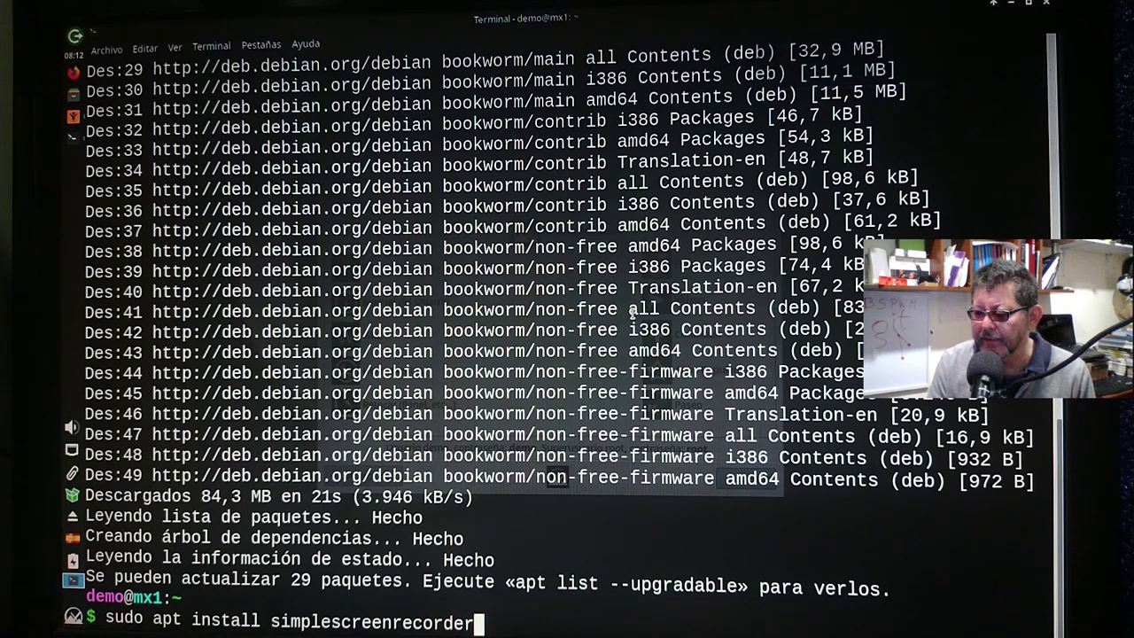
key("Return")
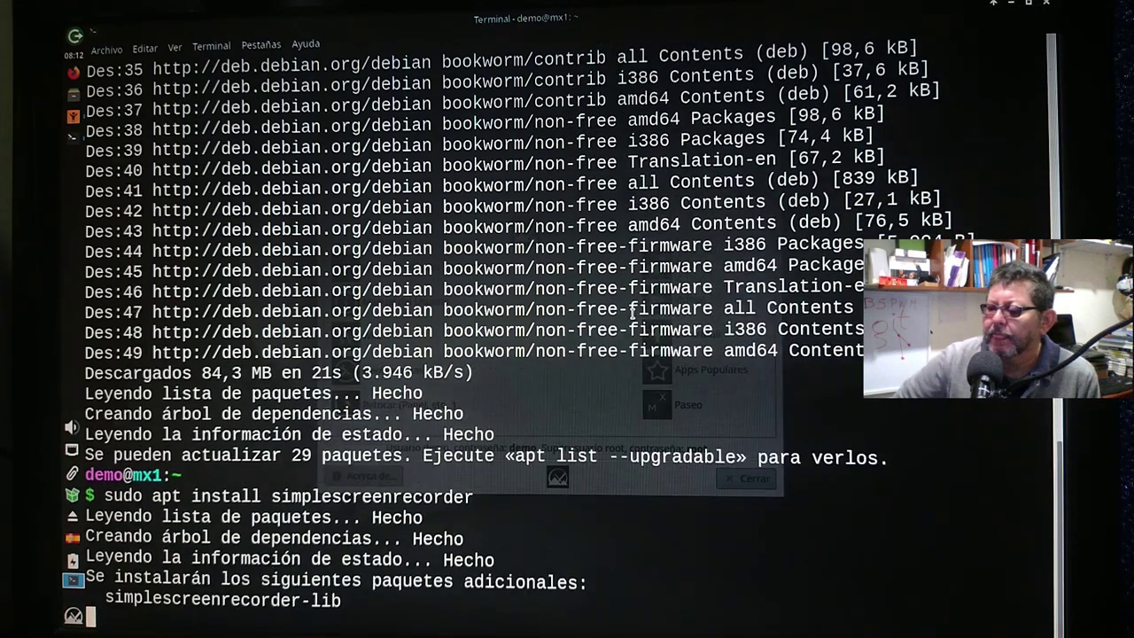
key("Return")
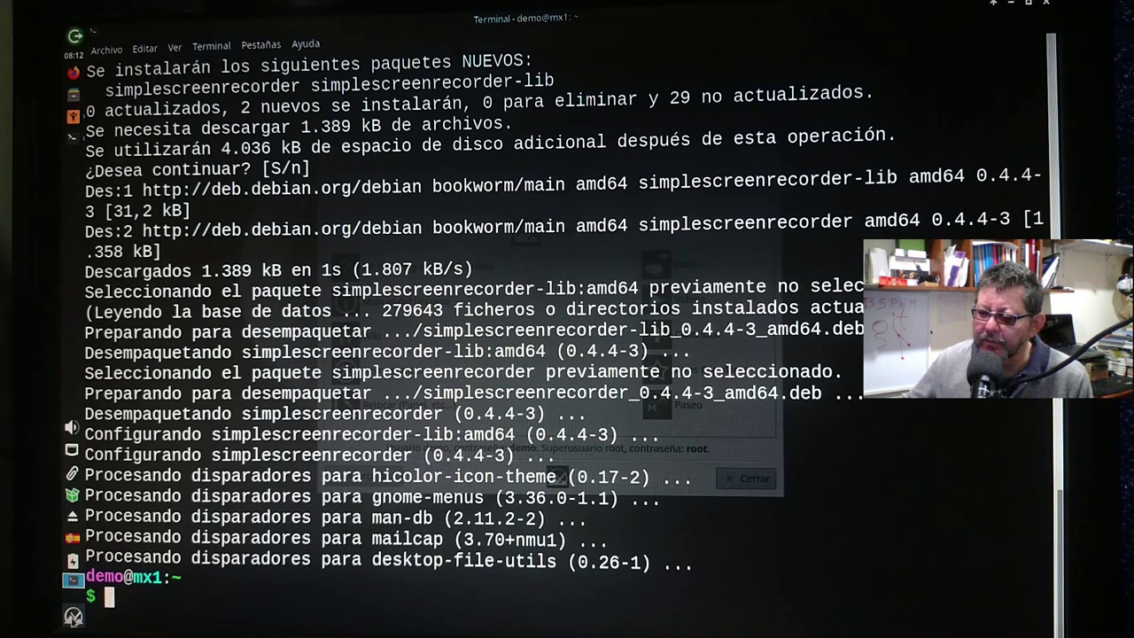
Launch SimpleScreenRecorder, set the frame rate to 10, and advance to the recording page.
left_click(73, 616)
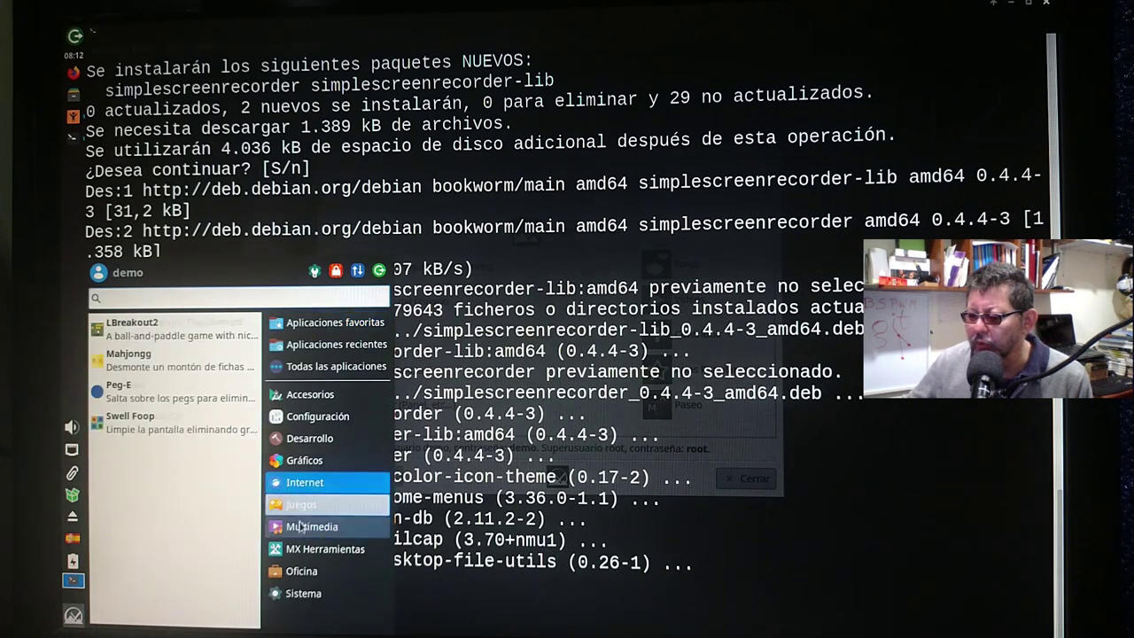
mouse_move(301, 528)
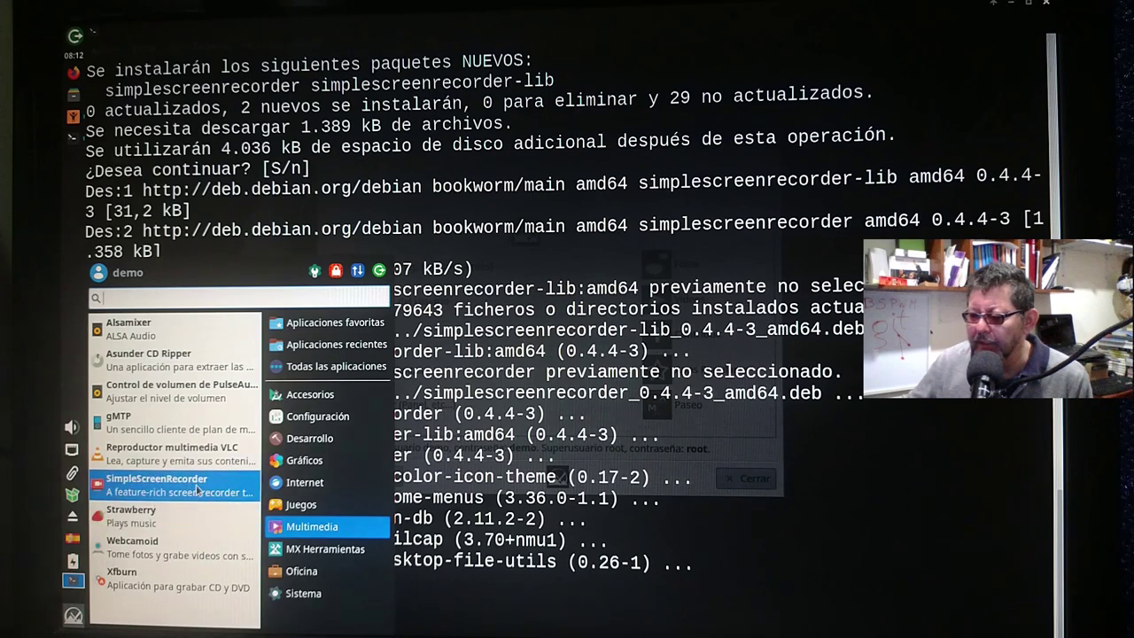
left_click(196, 483)
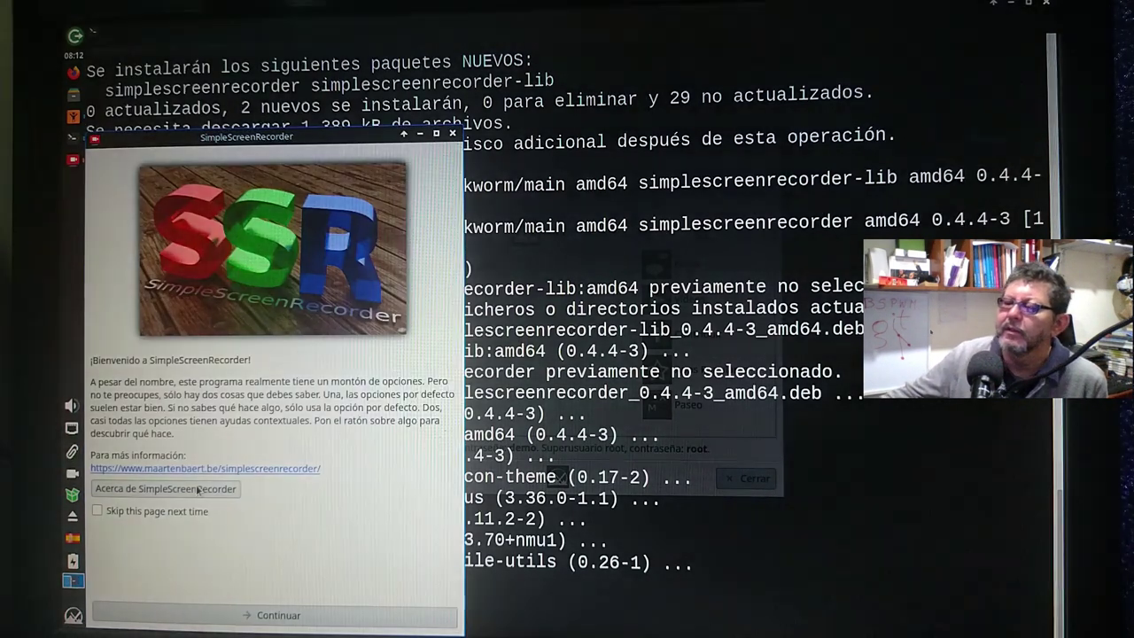
left_click(249, 619)
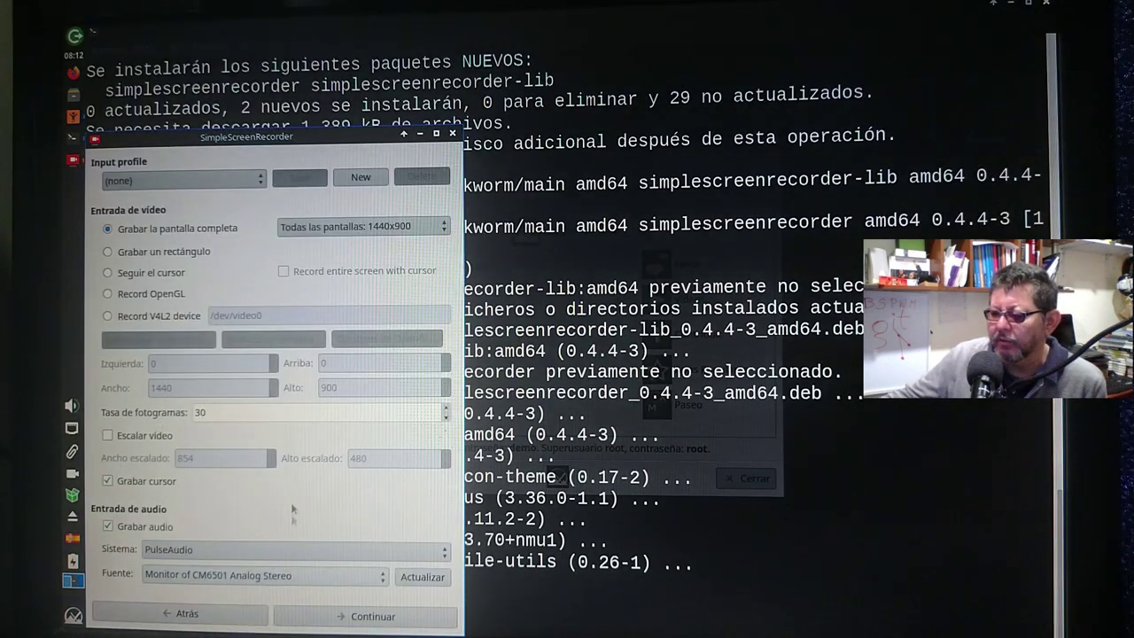
double_click(220, 413)
type("1")
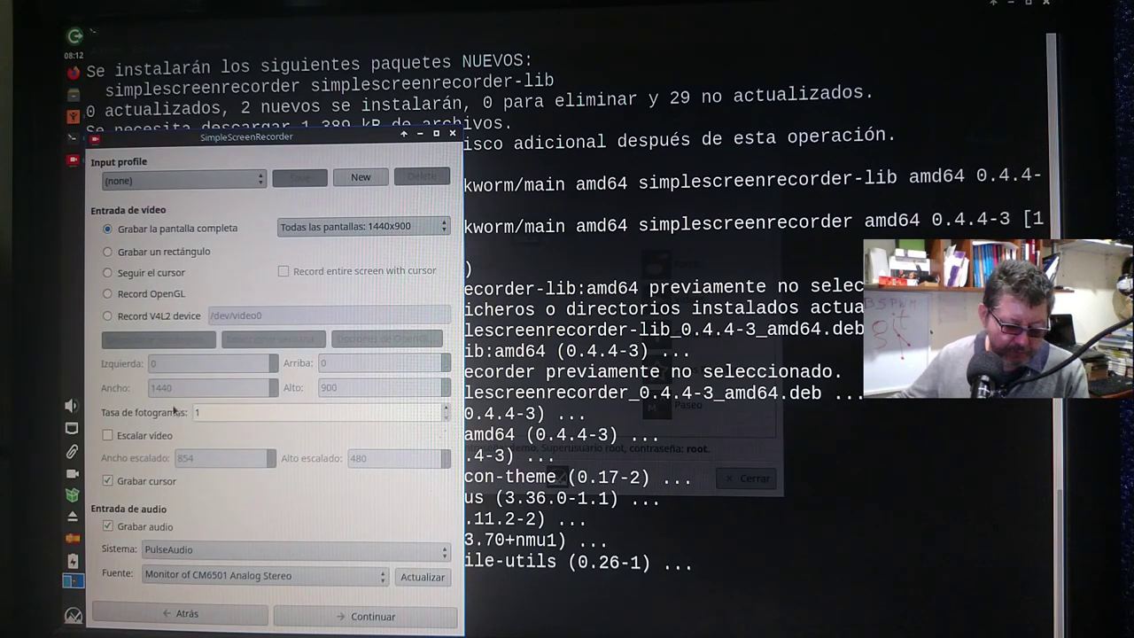
type("0")
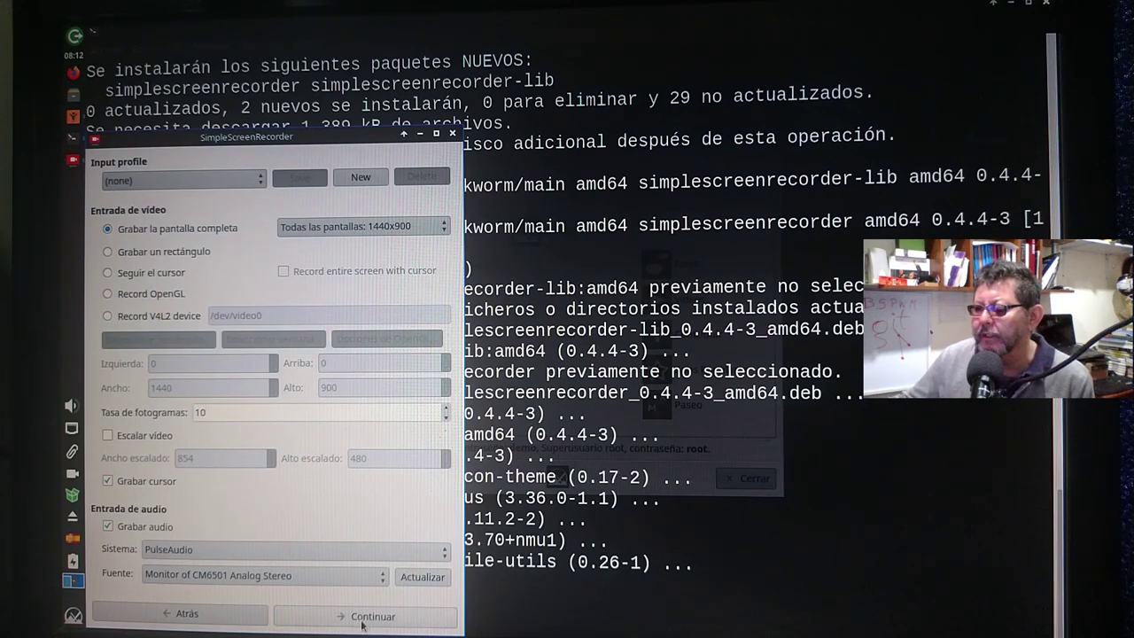
left_click(363, 616)
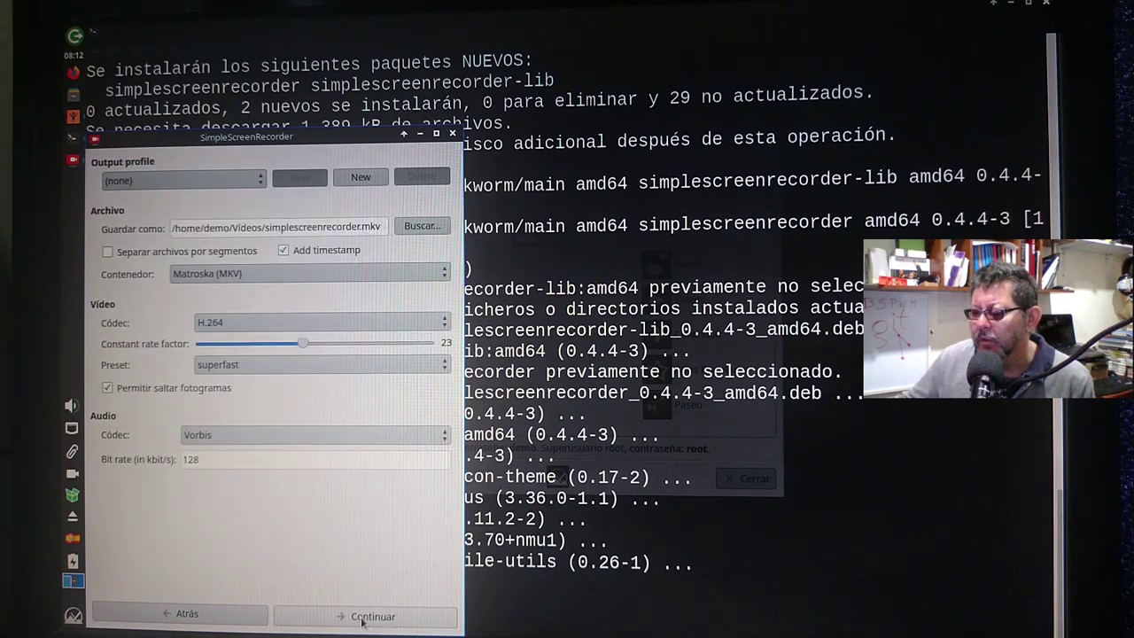
left_click(362, 618)
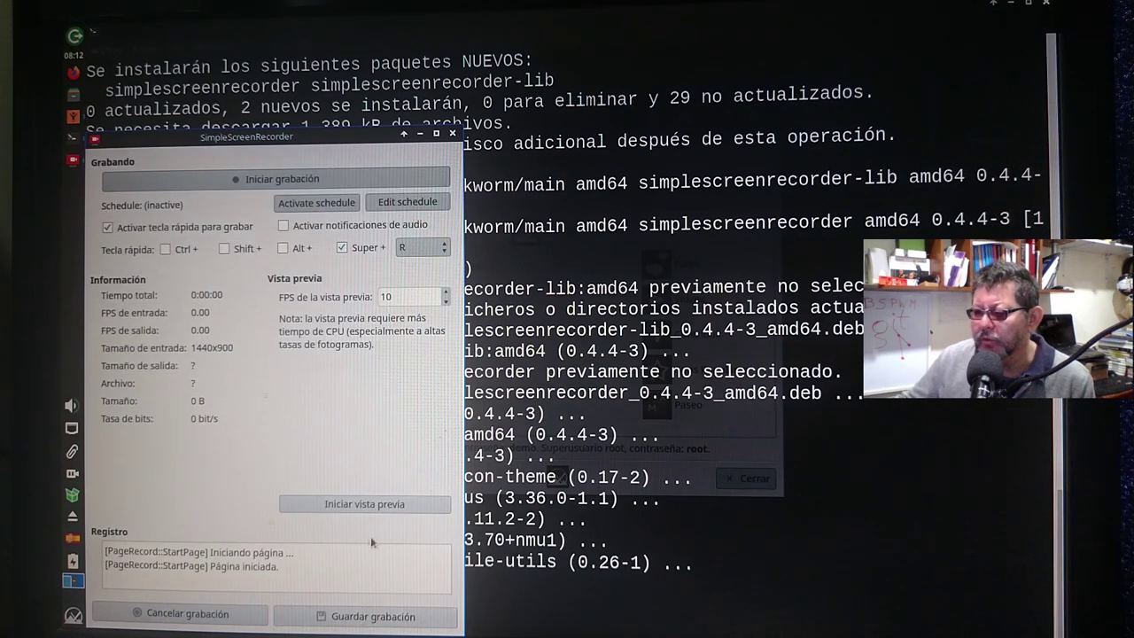
Start the live preview, begin recording the screen, then stop the preview.
left_click(346, 505)
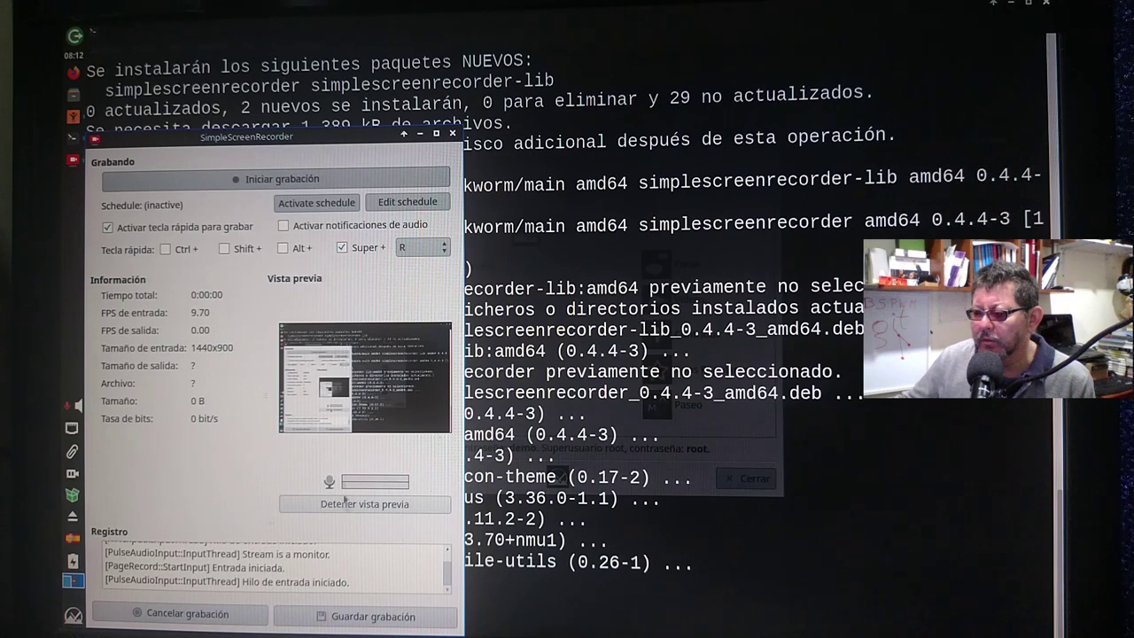
left_click(229, 179)
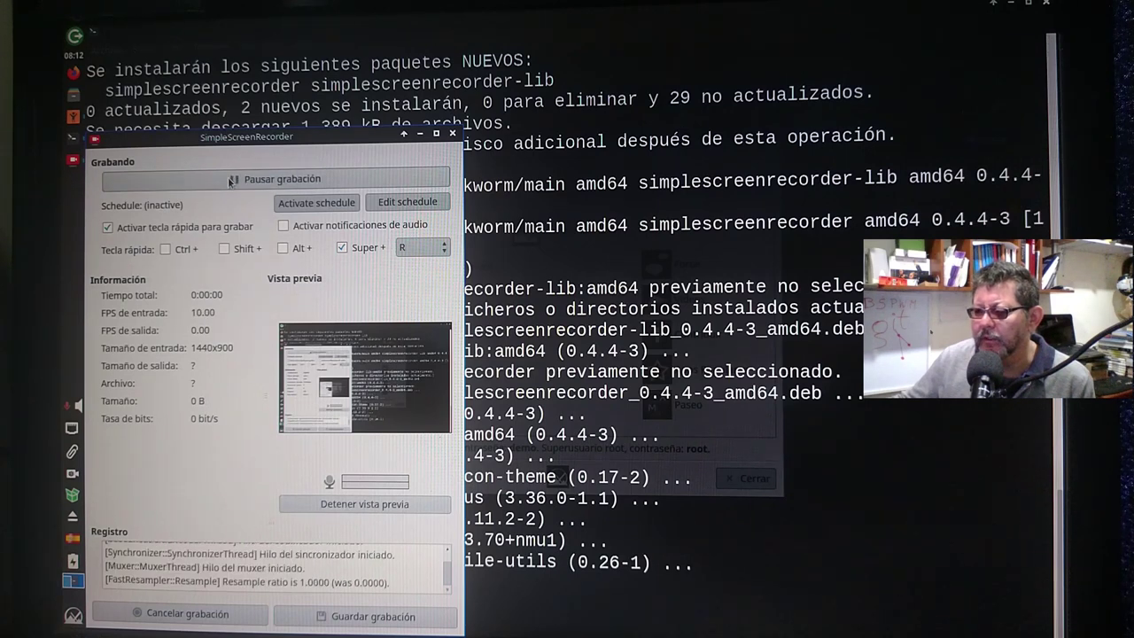
left_click(354, 504)
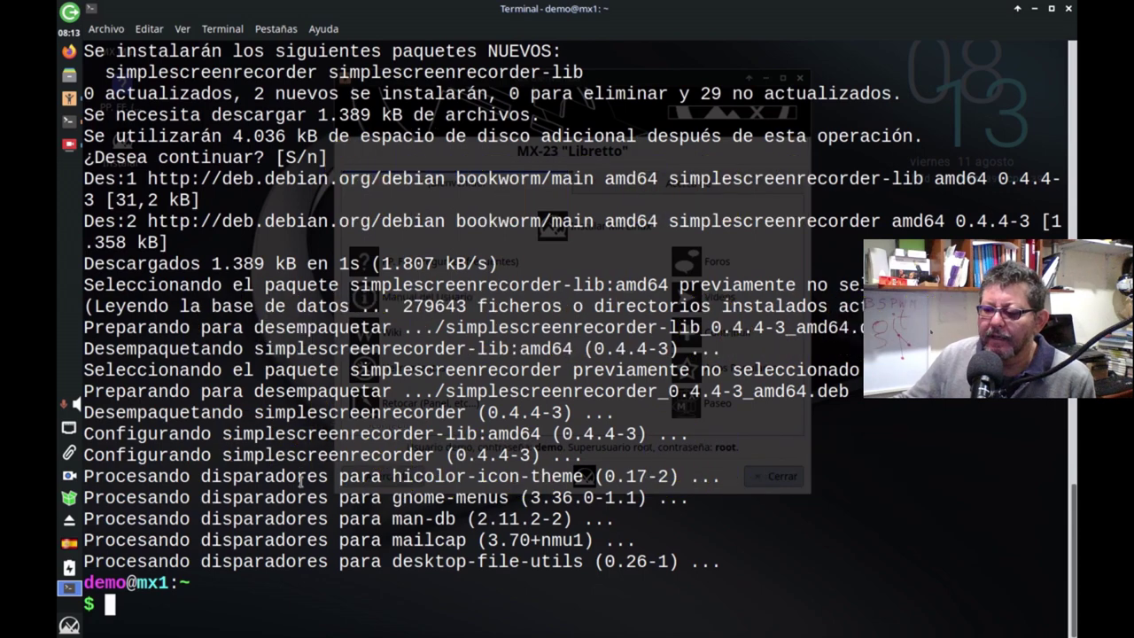
Search the launcher for GParted and start it as root with the administrator password.
left_click(69, 626)
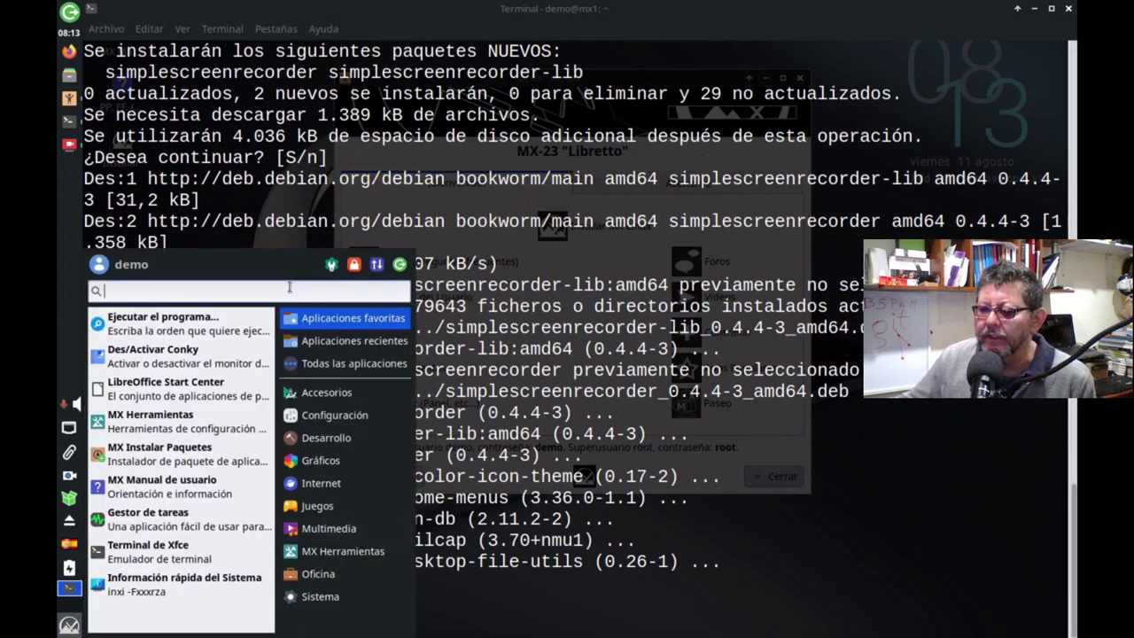
type("gper")
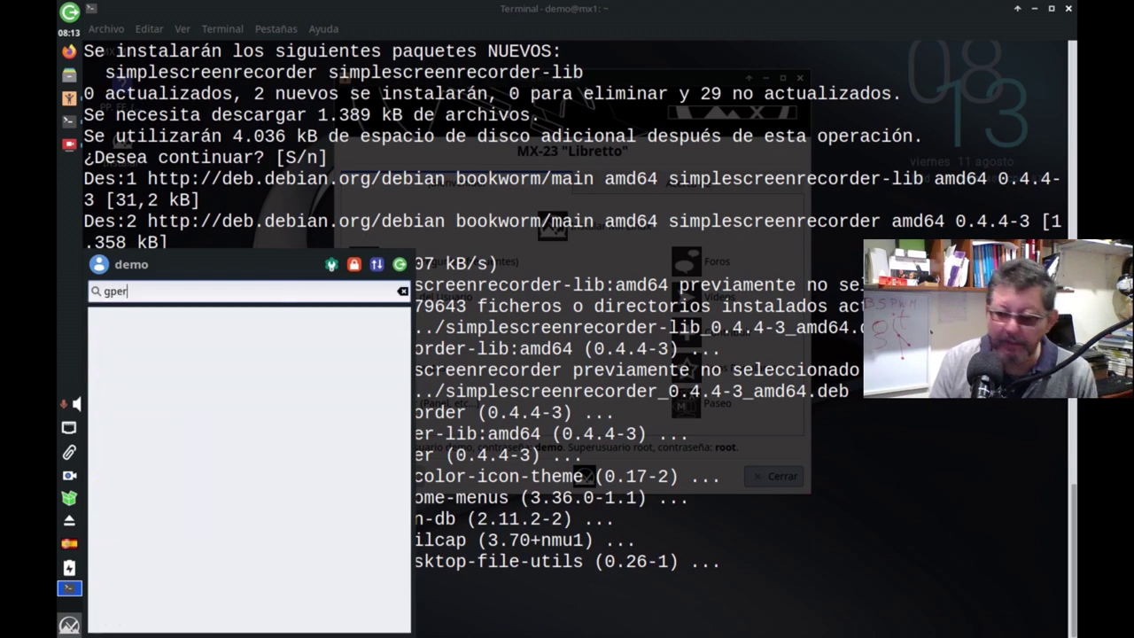
key("BackSpace")
key("BackSpace")
key("BackSpace")
key("BackSpace")
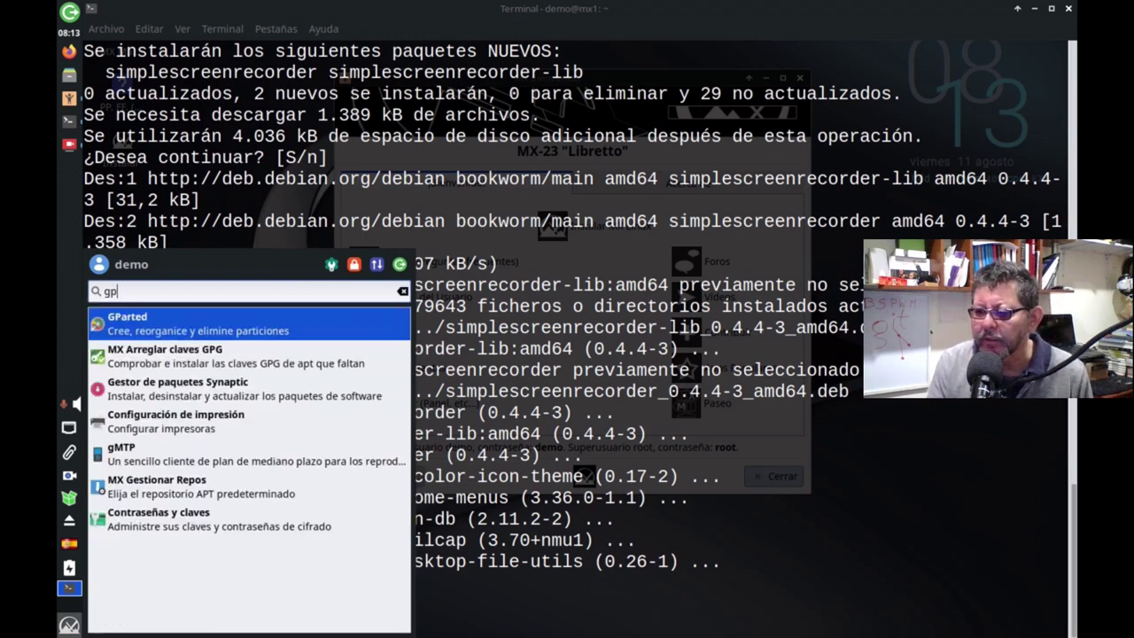
type("part")
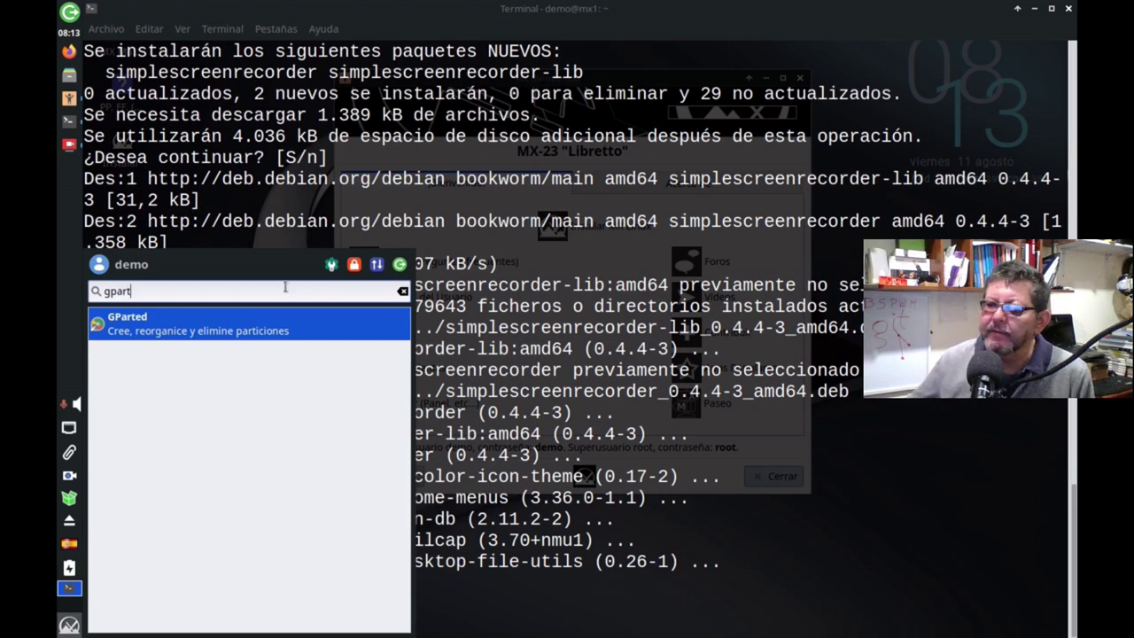
left_click(214, 324)
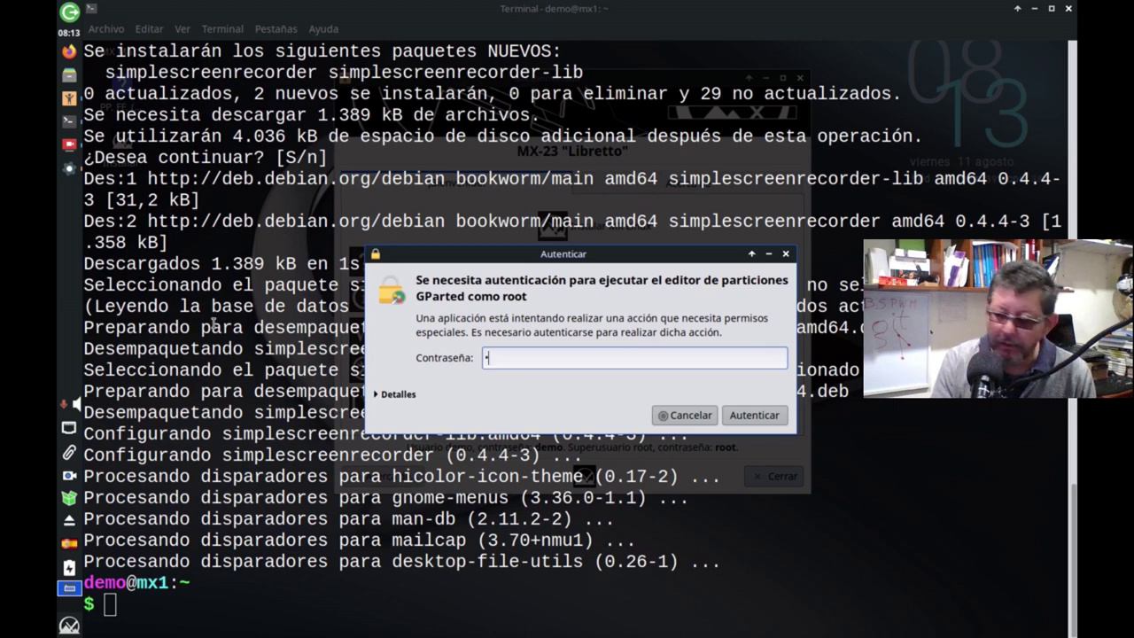
key("Return")
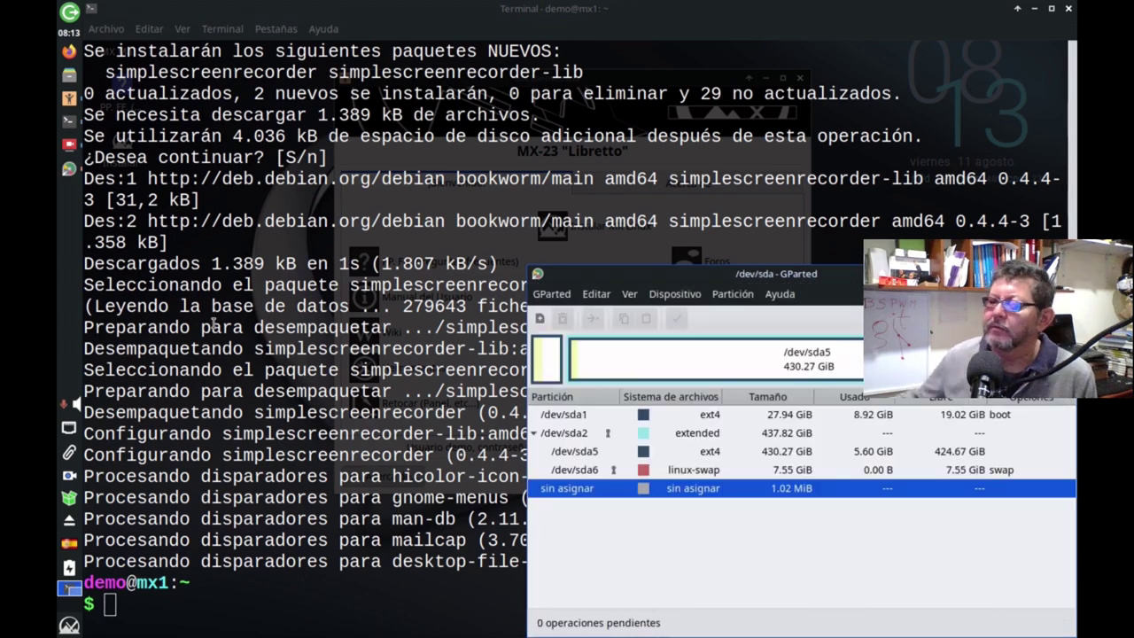
Move the GParted window and maximize it to fill the screen.
left_click(676, 293)
left_click(614, 225)
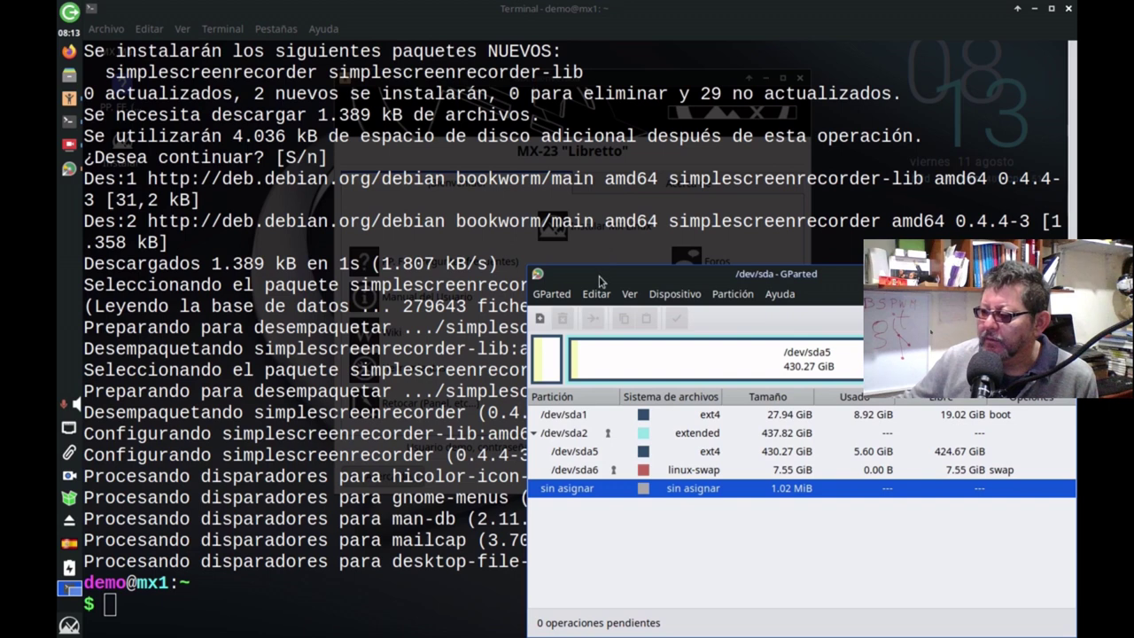
left_click_drag(600, 281, 325, 161)
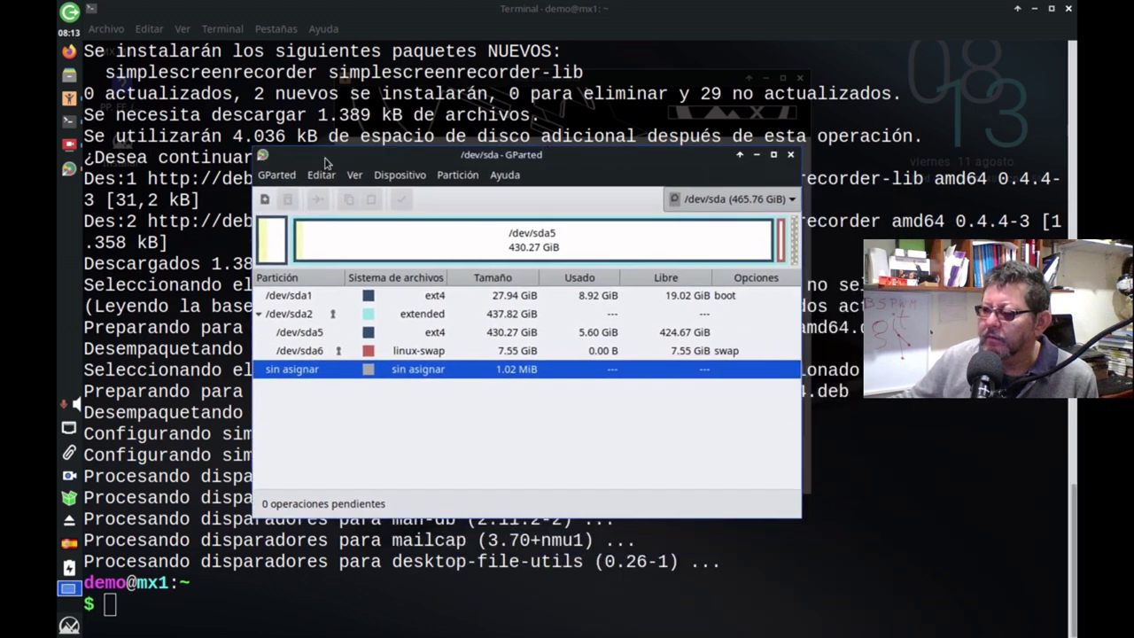
left_click(773, 156)
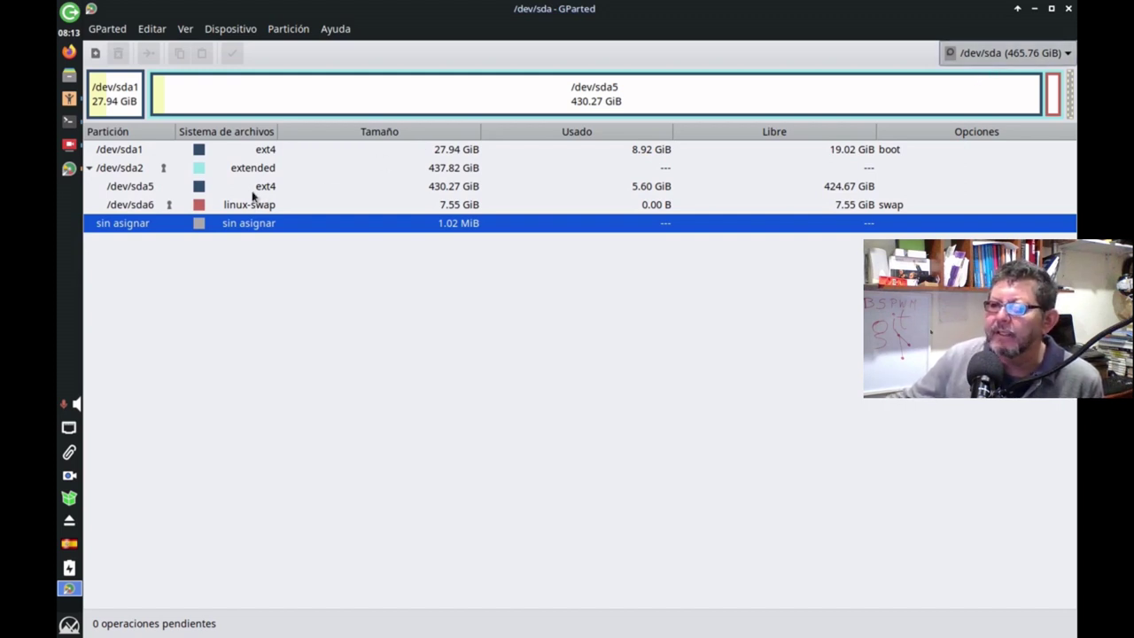
Inspect partitions /dev/sda1, /dev/sda2, /dev/sda5 and /dev/sda6, ending with /dev/sda5 selected.
left_click(267, 151)
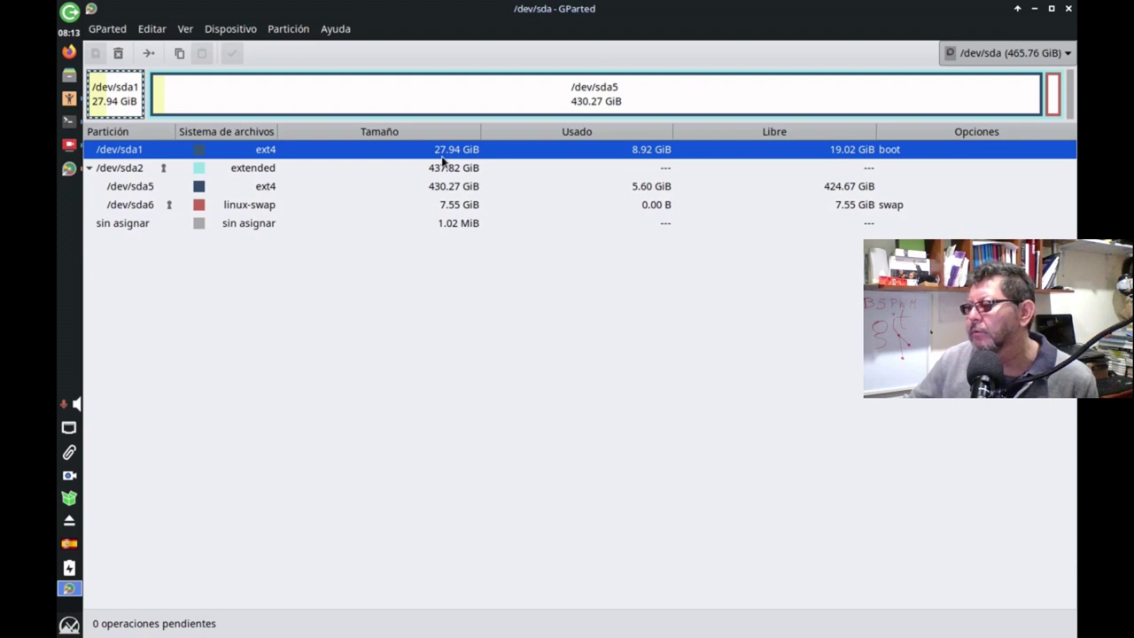
left_click(255, 171)
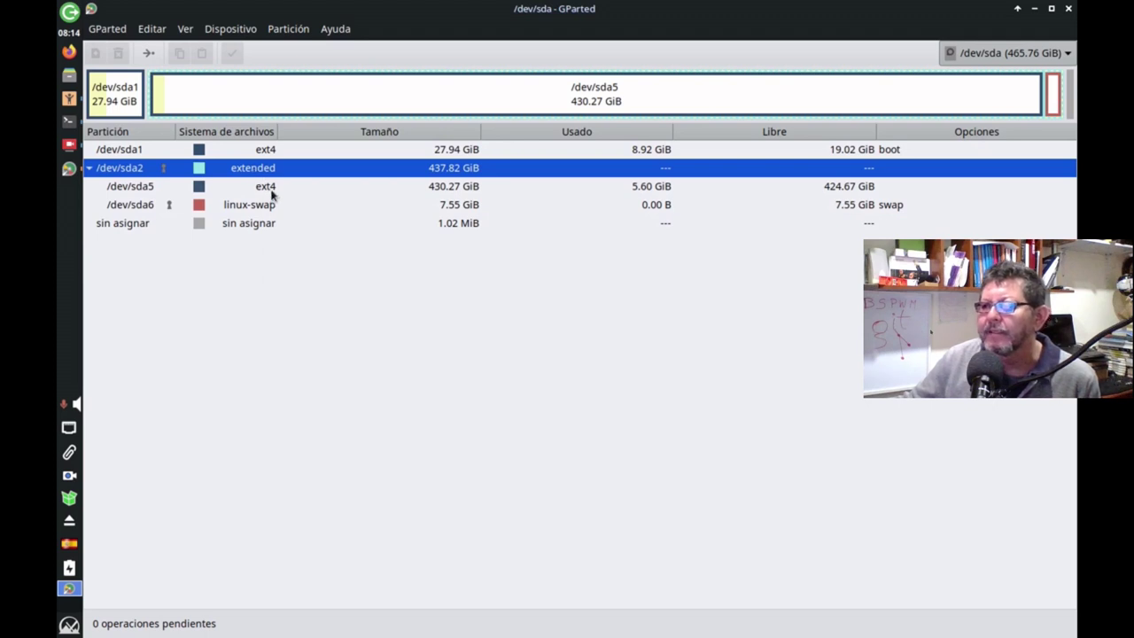
left_click(272, 193)
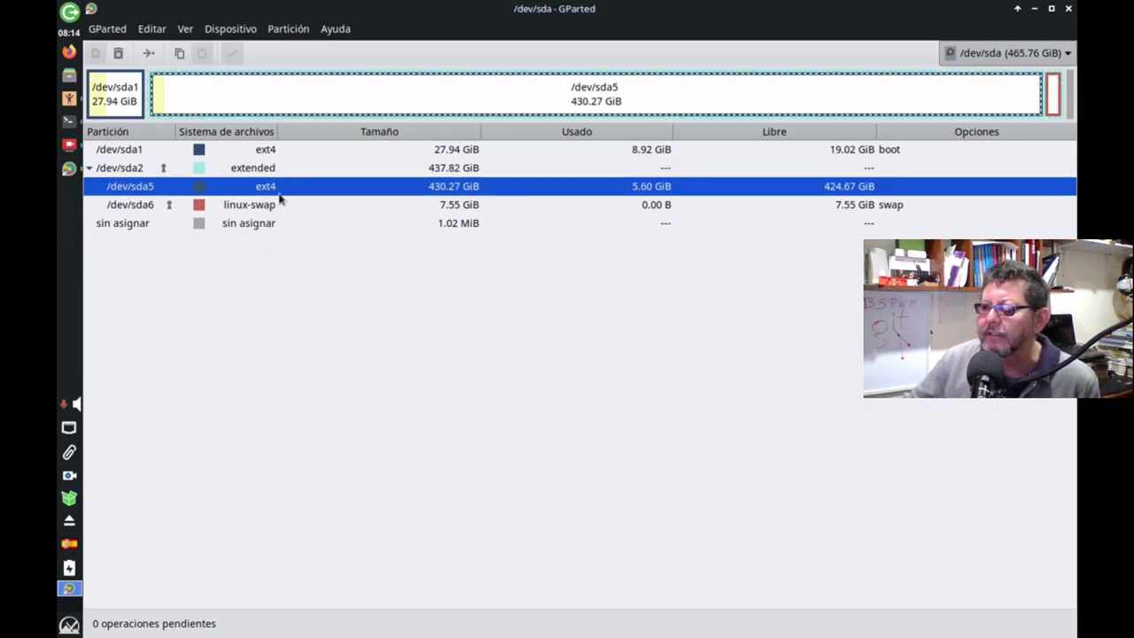
left_click(253, 208)
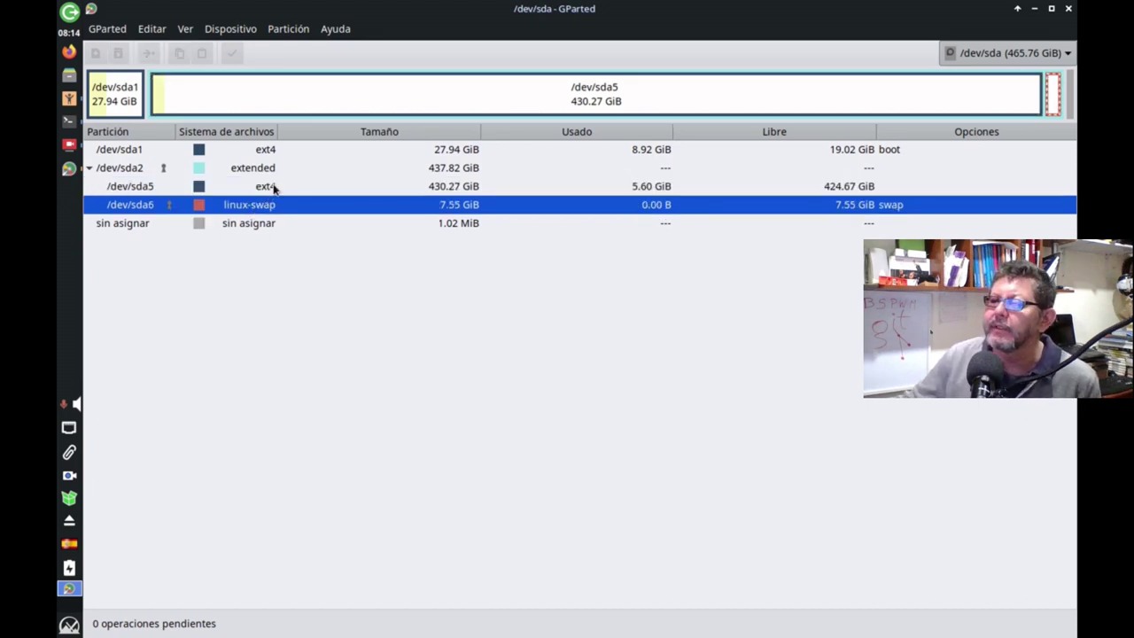
left_click(274, 187)
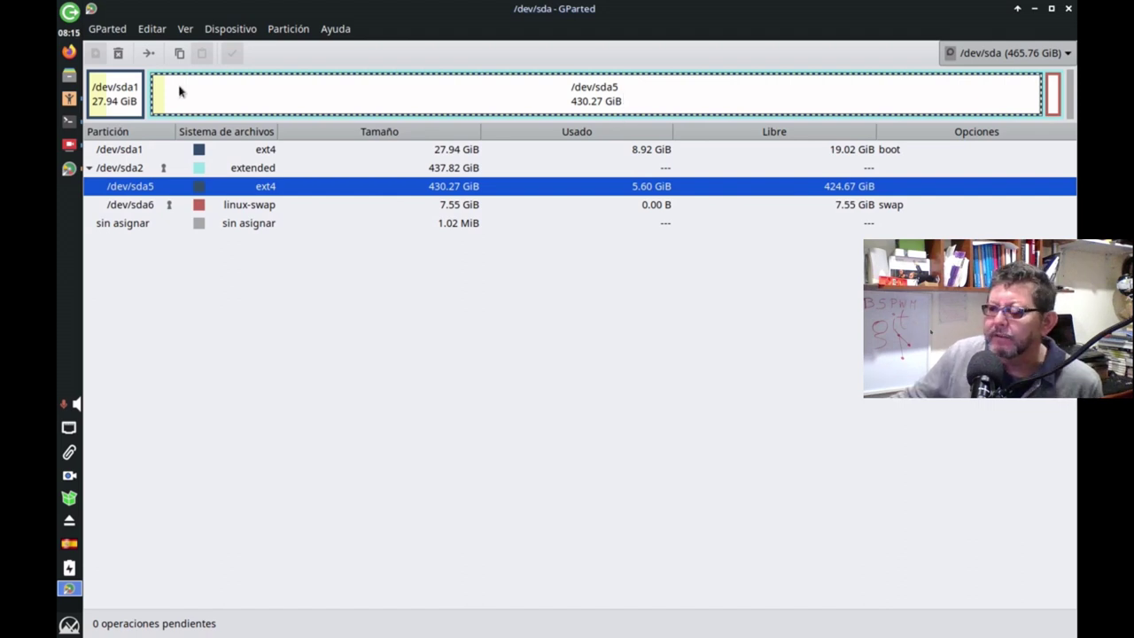
Set /dev/sda5's new size to 102400 MiB (100 GiB) and queue the resize.
left_click(149, 55)
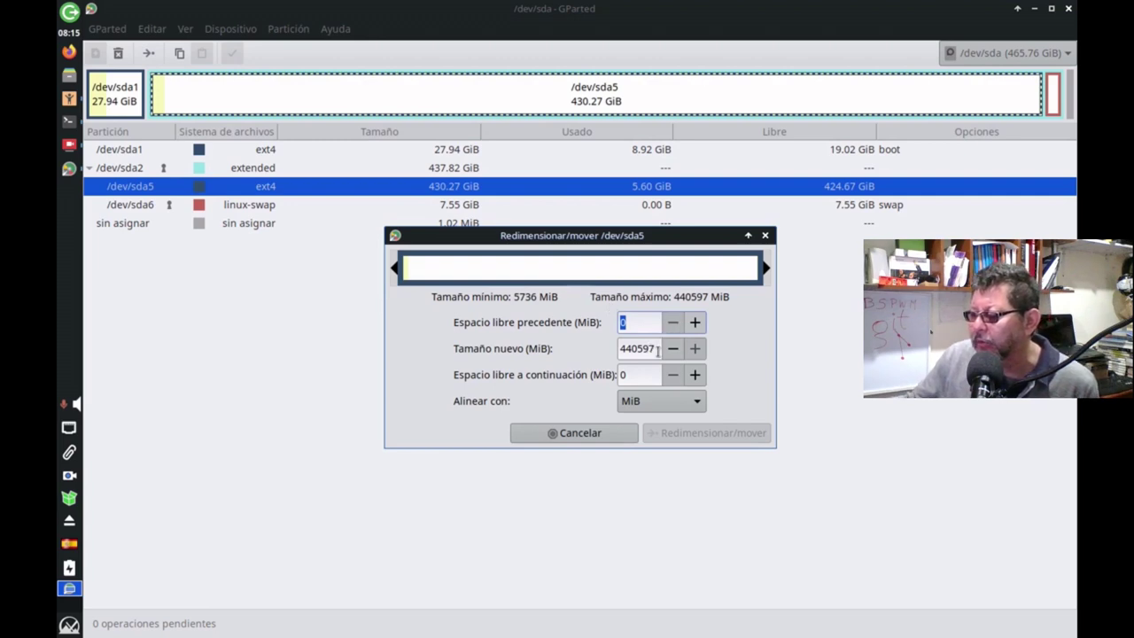
left_click_drag(676, 349, 598, 352)
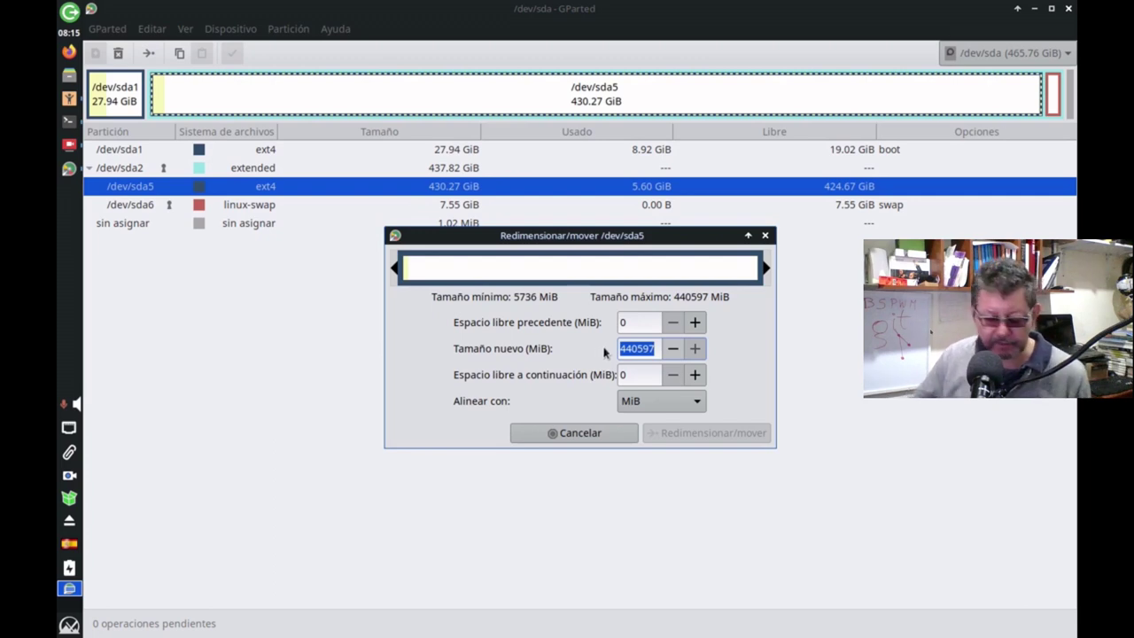
type("102")
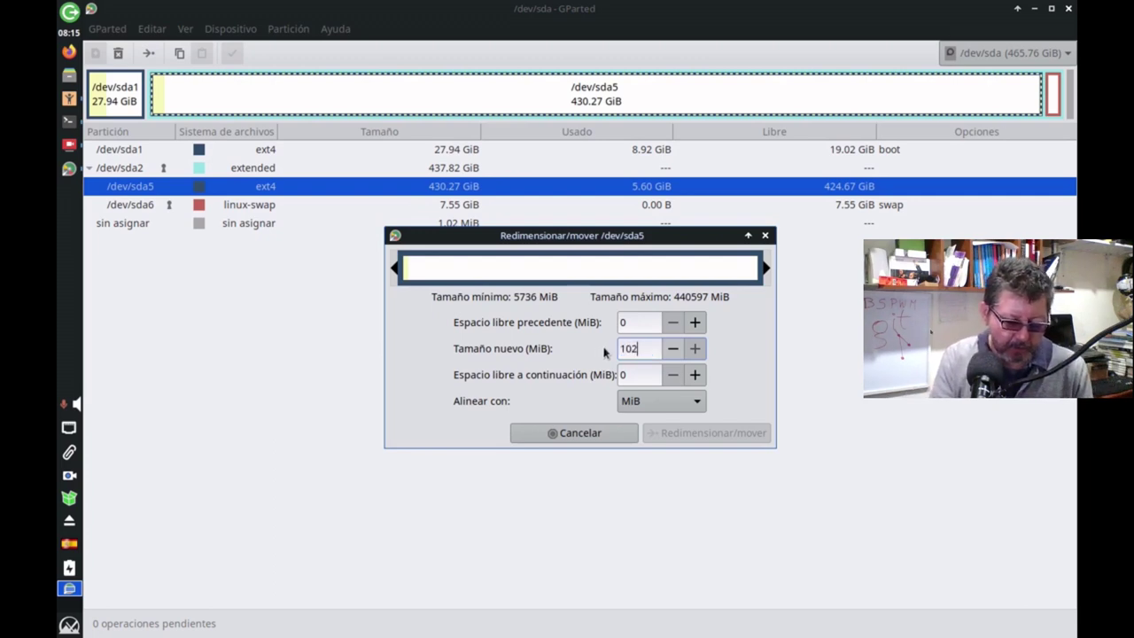
type("4")
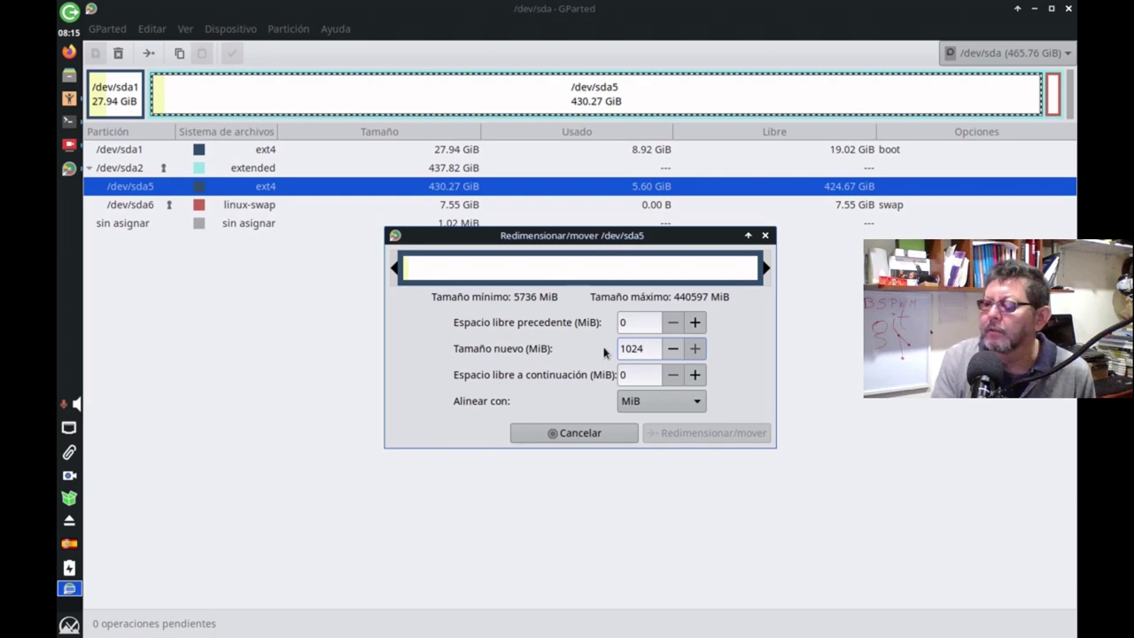
type("00")
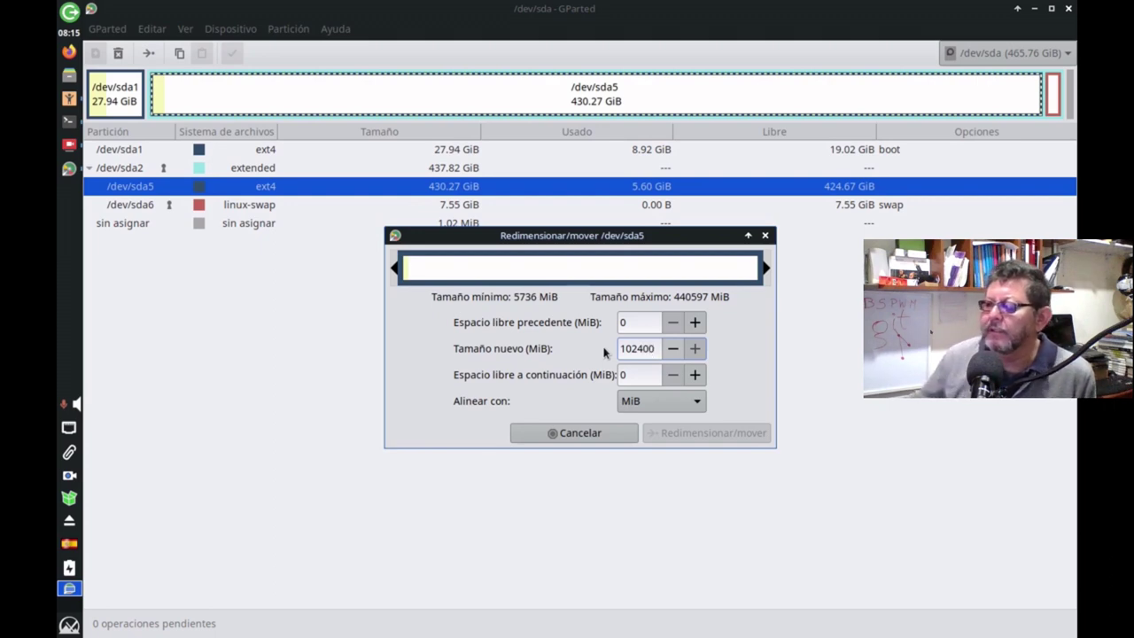
left_click(675, 379)
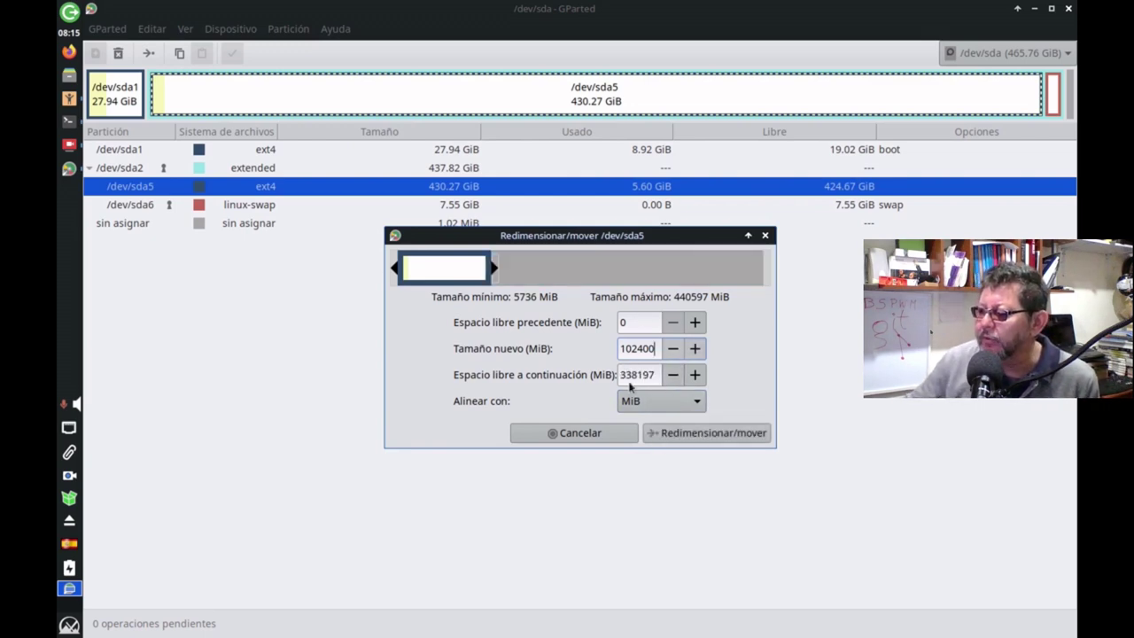
left_click(669, 434)
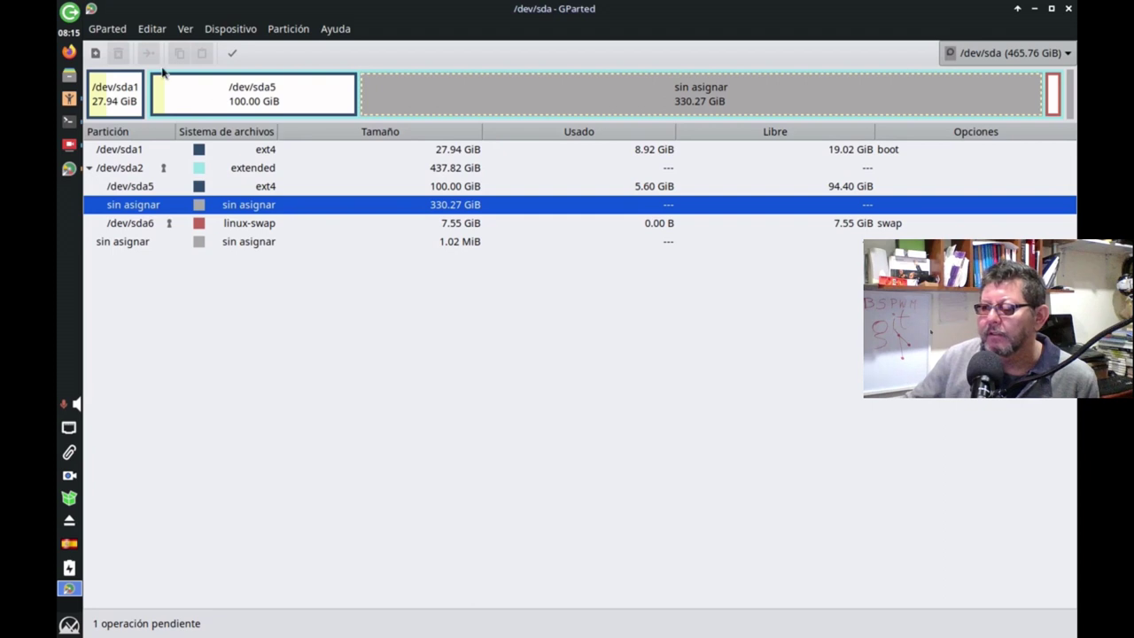
Apply the pending /dev/sda5 shrink, confirm, and close the completed operations report.
left_click(237, 55)
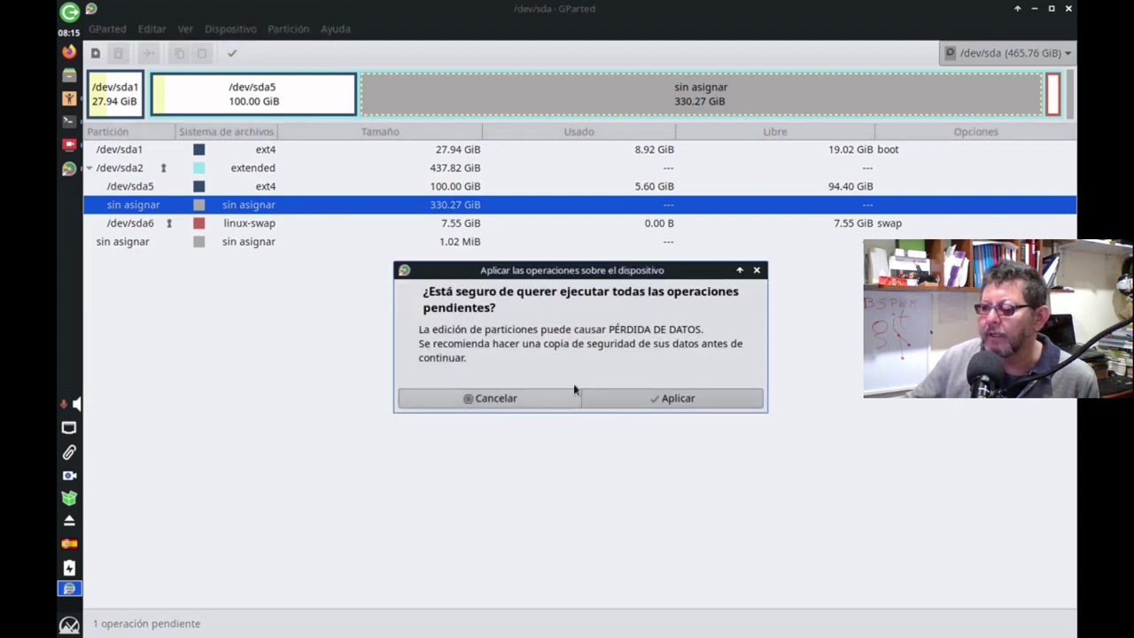
left_click(616, 399)
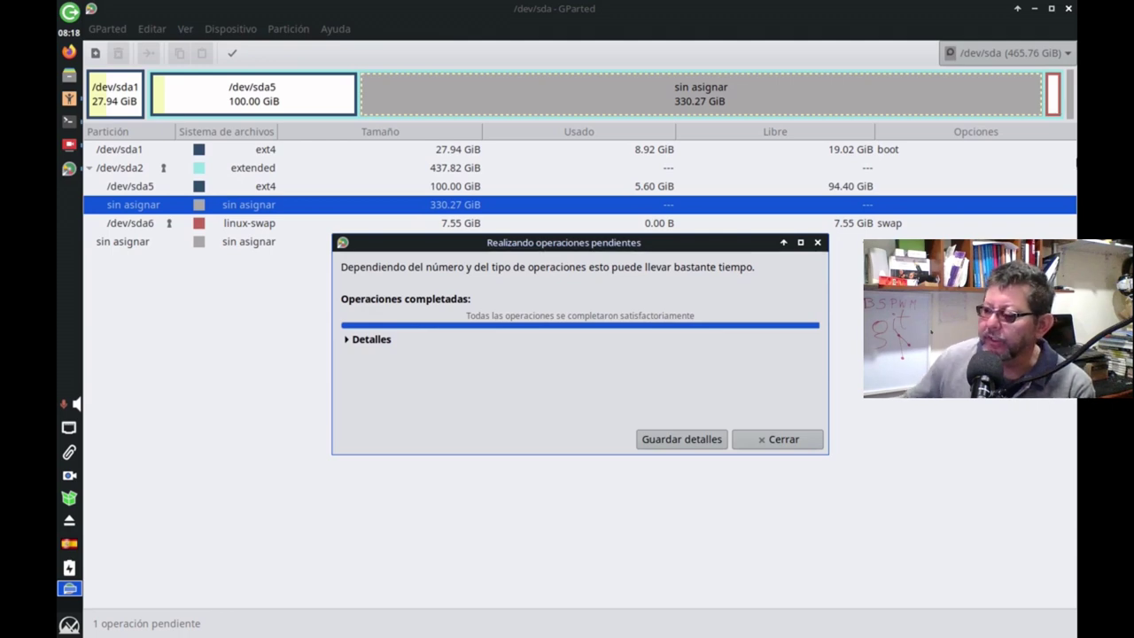
left_click(773, 440)
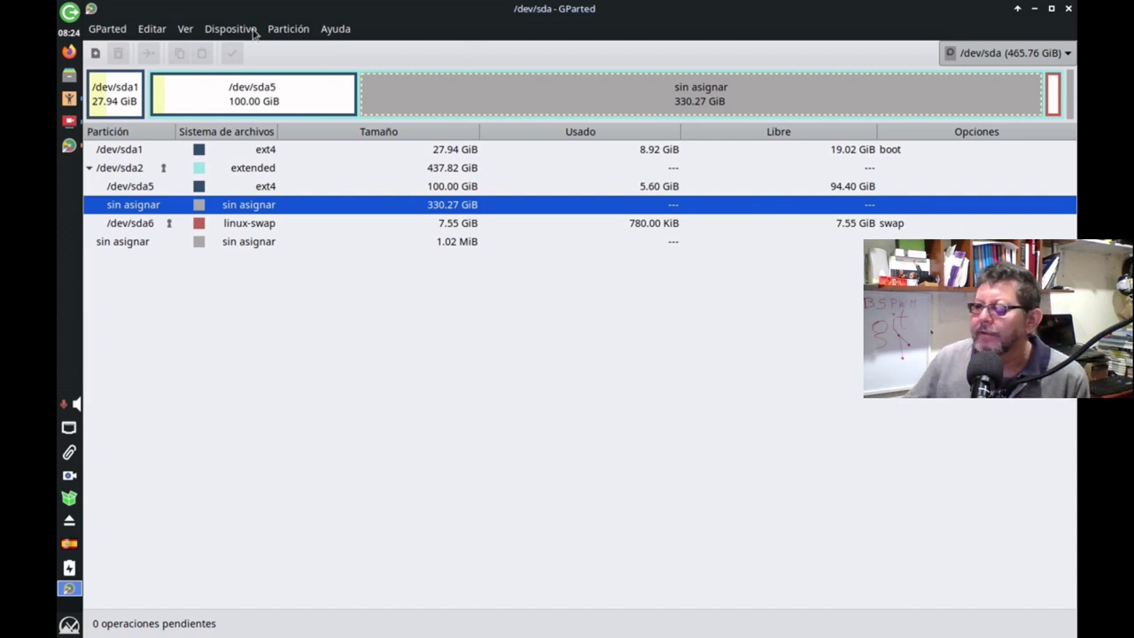
Add a 30720 MiB ext4 logical partition labelled 'root-mx' in the unallocated space.
left_click(95, 54)
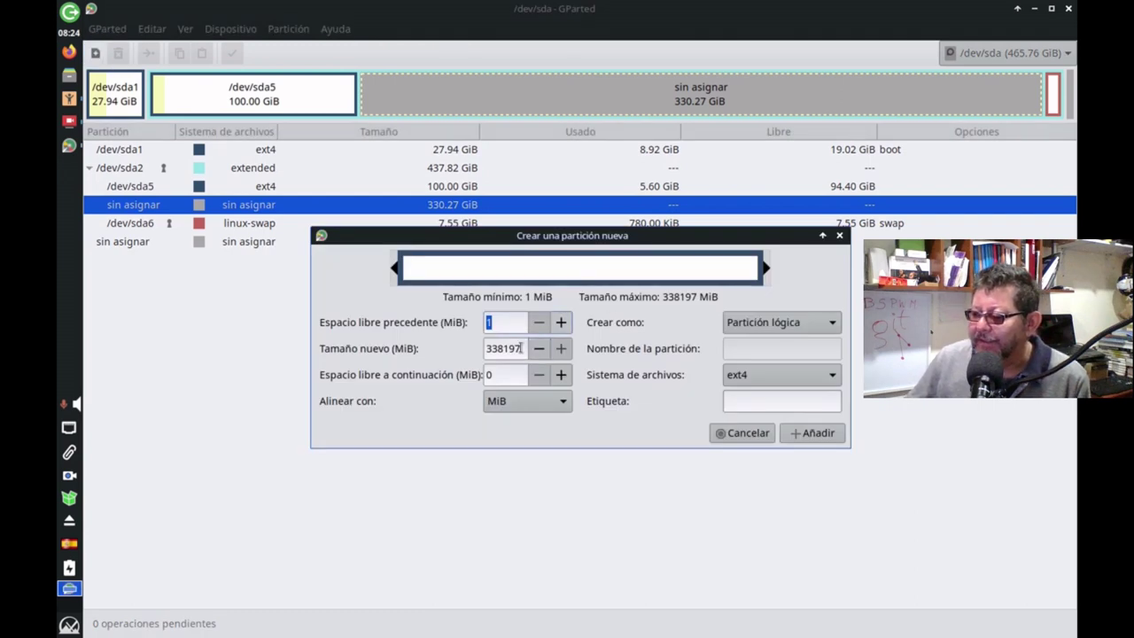
left_click_drag(521, 348, 461, 351)
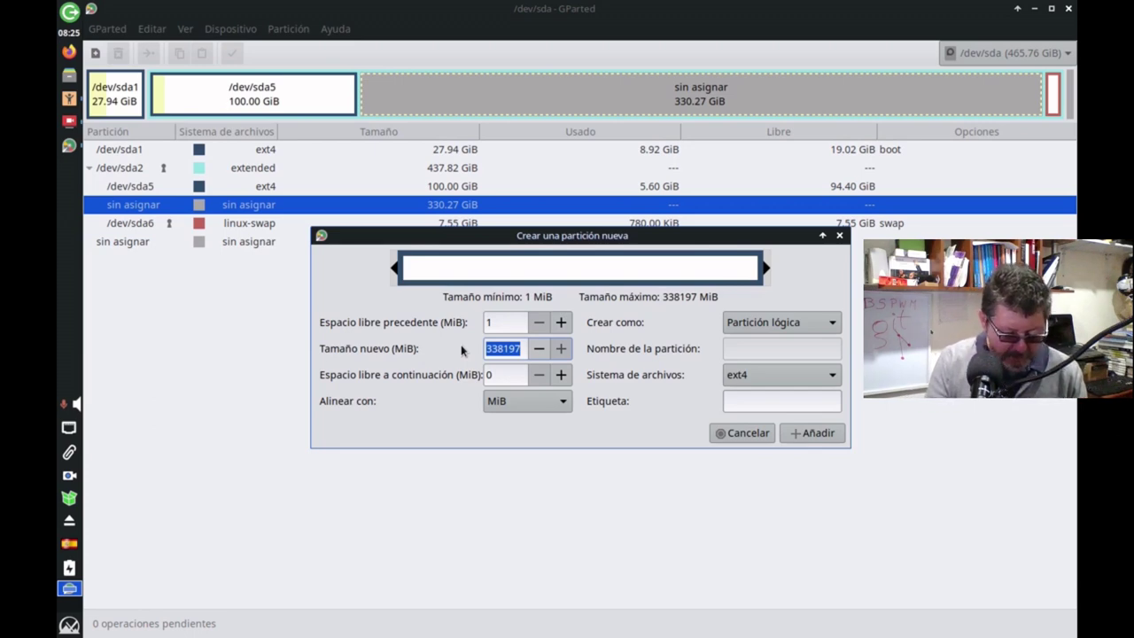
type("30")
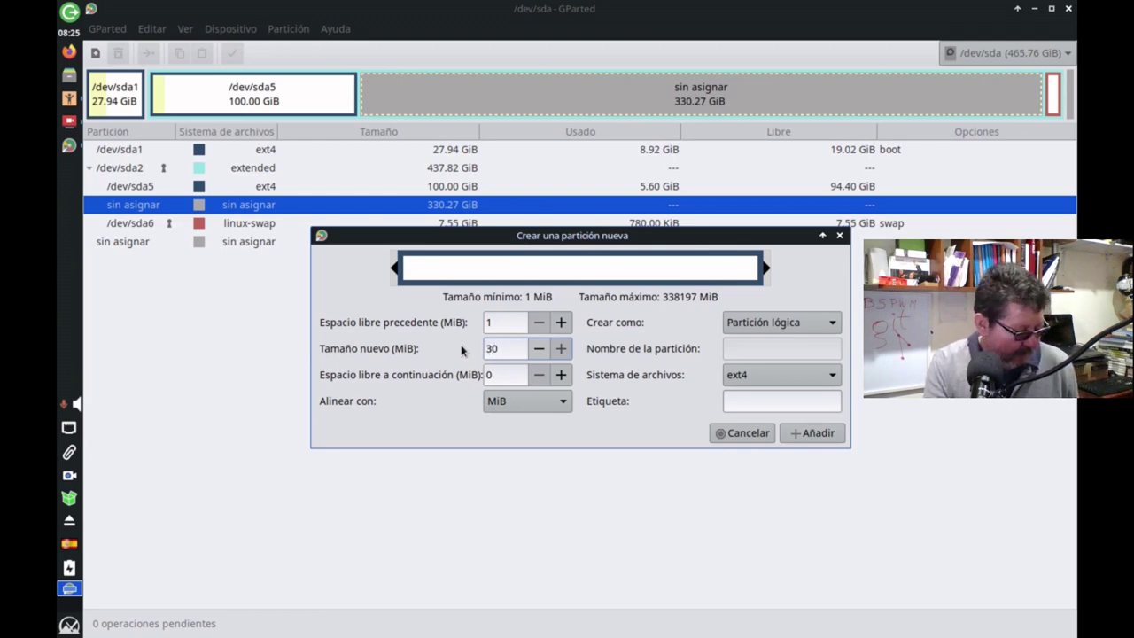
type("720")
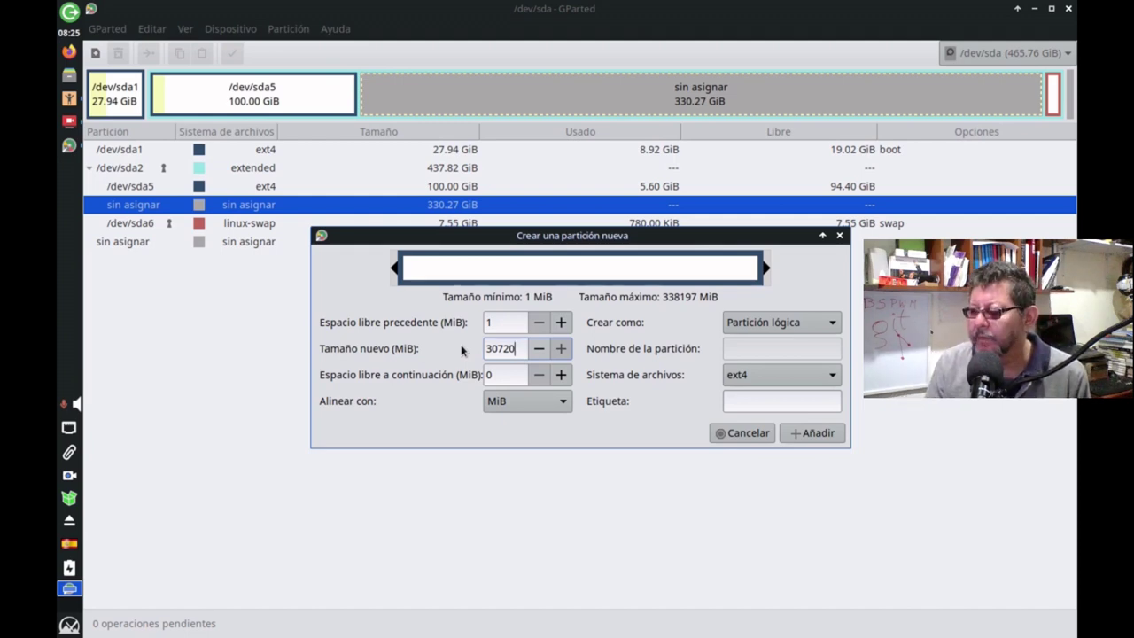
key("Return")
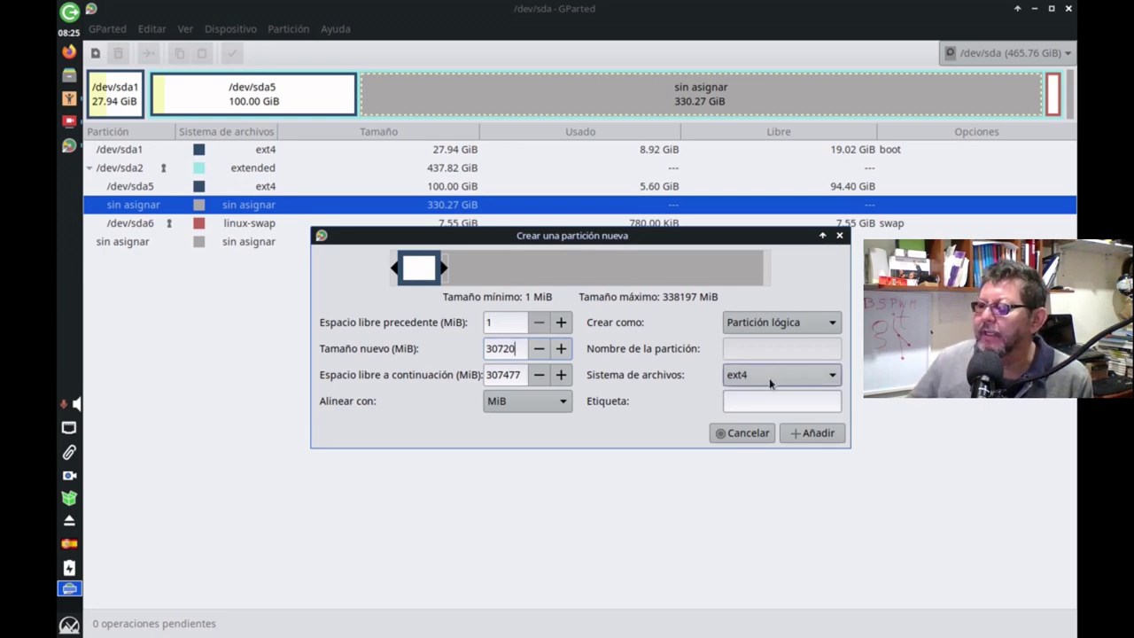
left_click(763, 405)
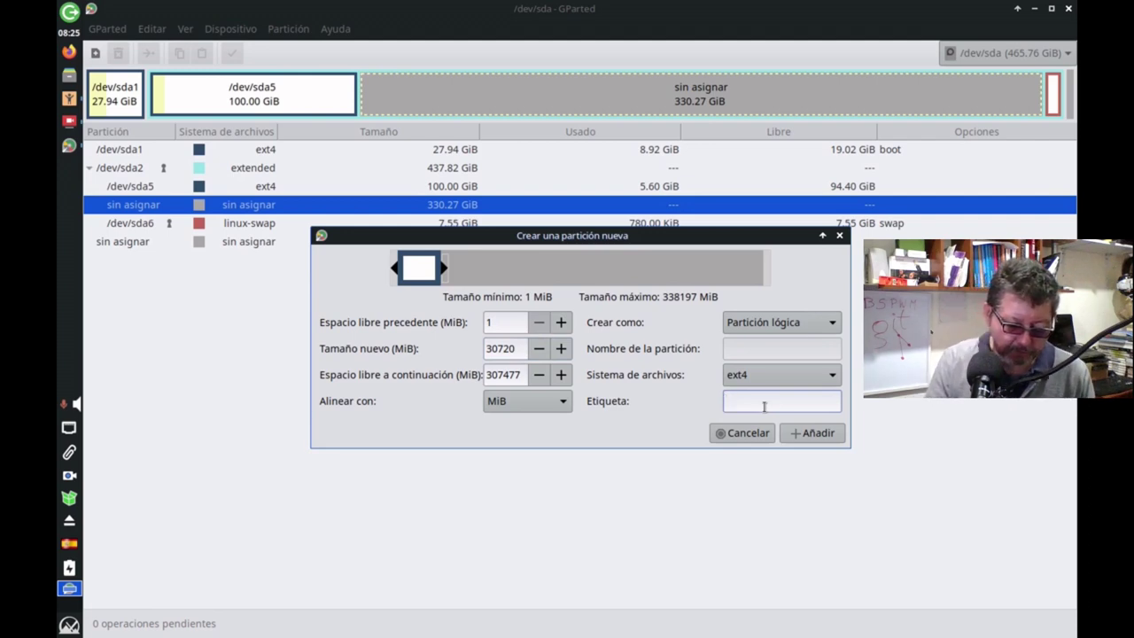
type("root-mx")
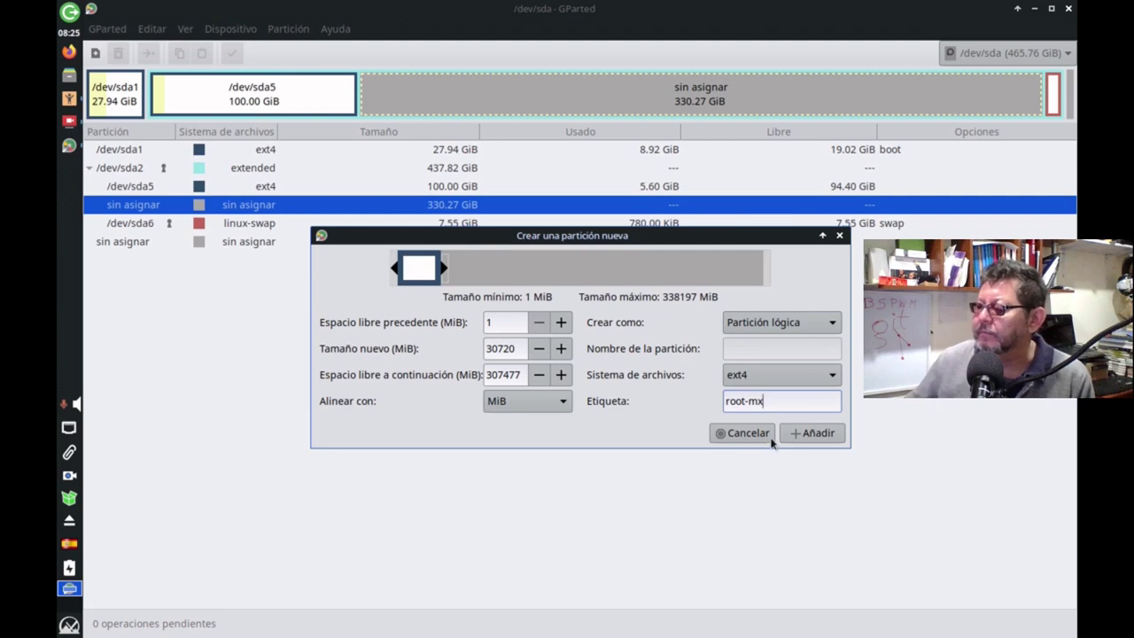
left_click(832, 434)
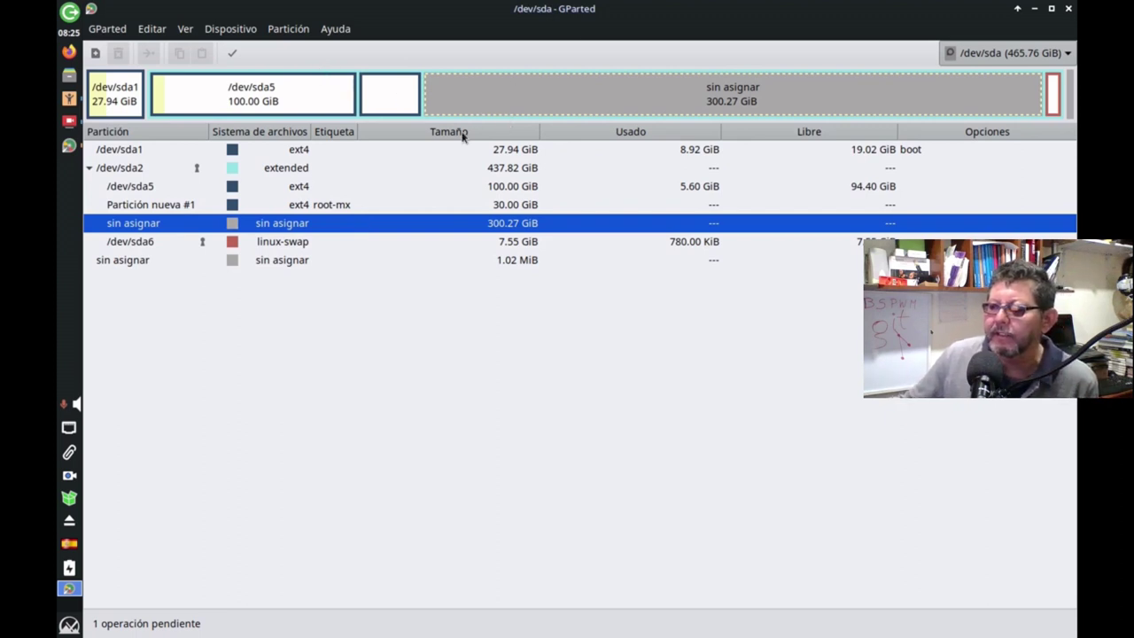
Add a 102400 MiB ext4 logical partition labelled 'home-mx' after root-mx.
left_click(100, 55)
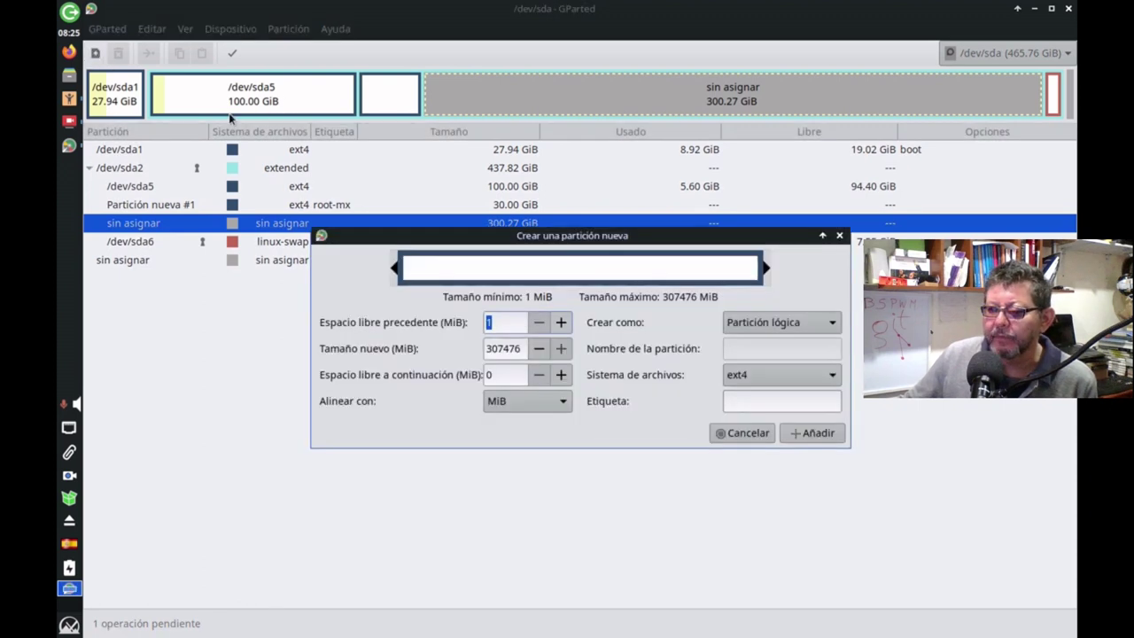
double_click(523, 348)
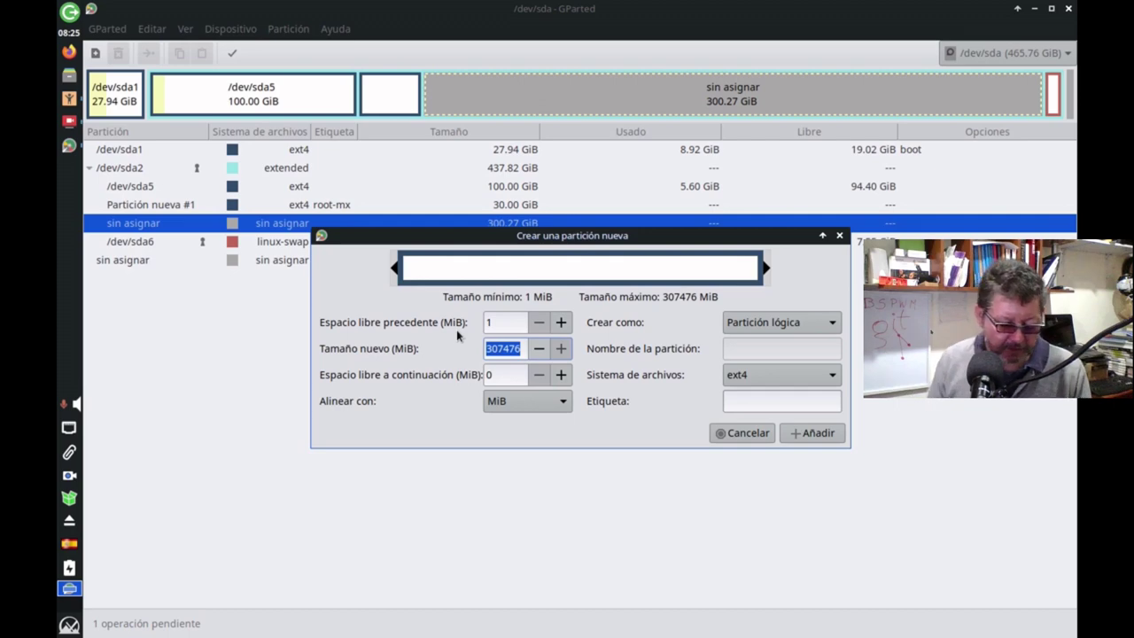
type("102400")
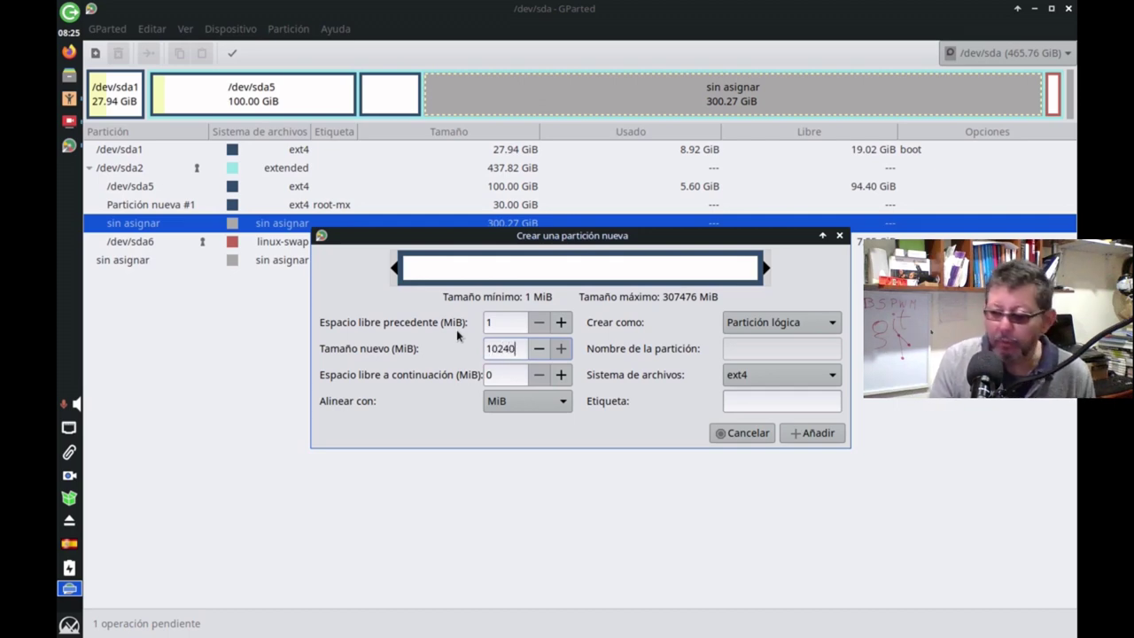
left_click(768, 405)
type("ho")
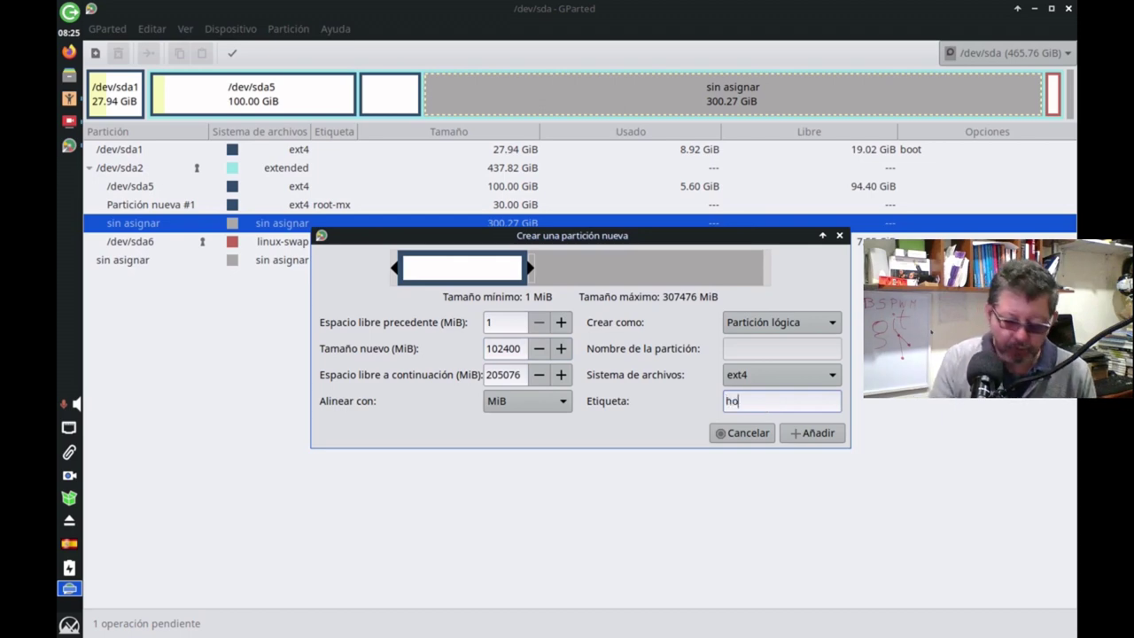
type("me-mx")
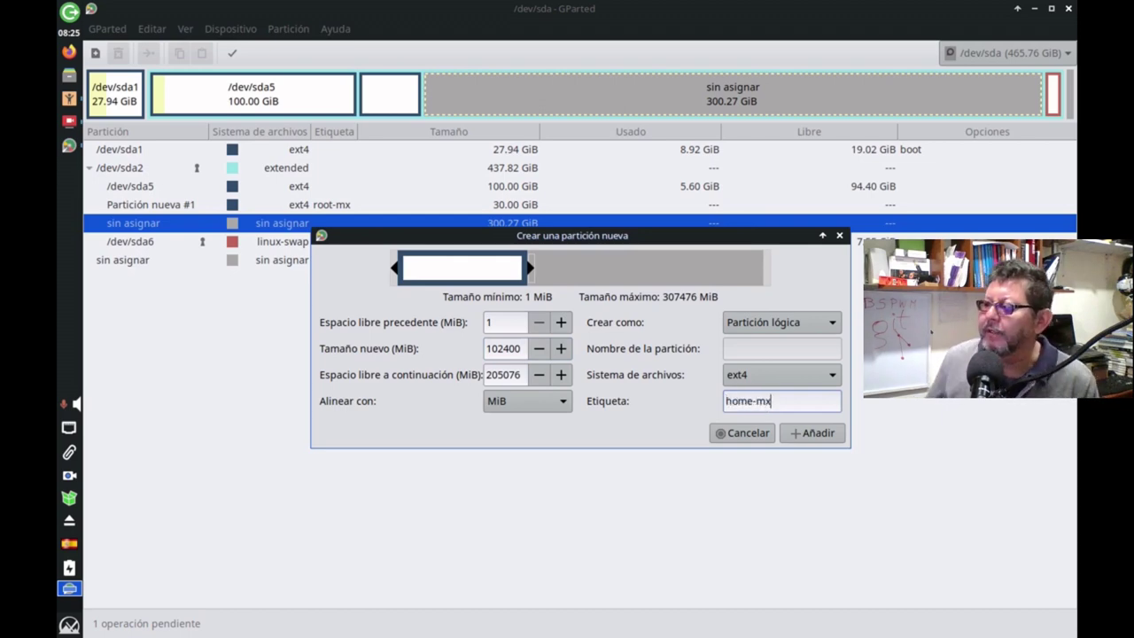
left_click(808, 434)
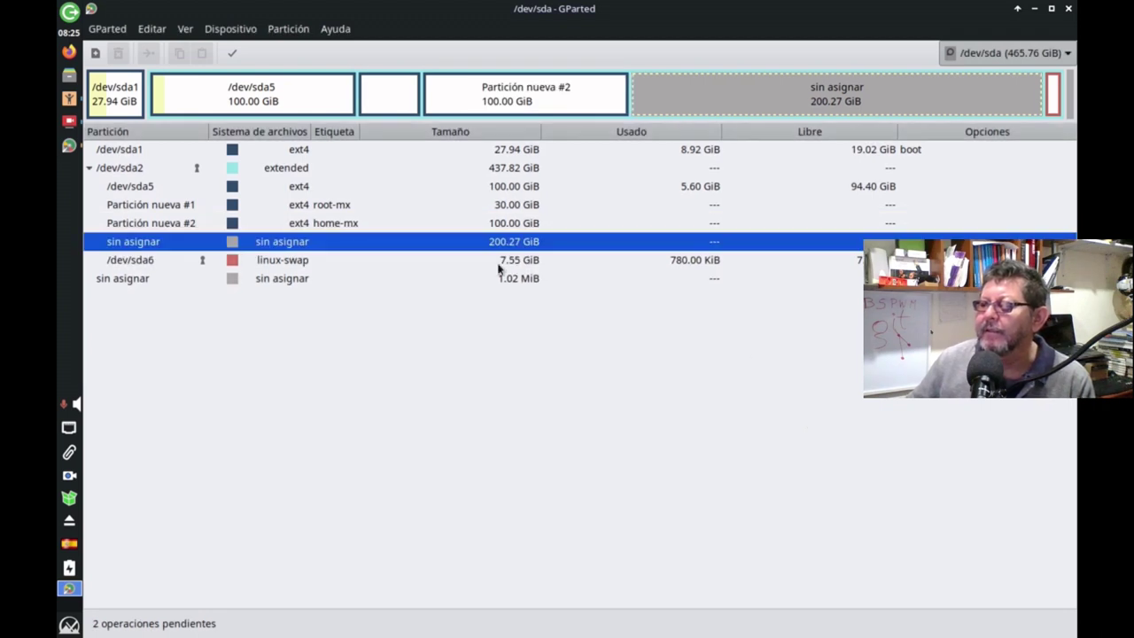
Apply both pending operations so sda7 (30 GiB, root-mx) and sda8 (100 GiB, home-mx) are written to disk.
left_click(282, 262)
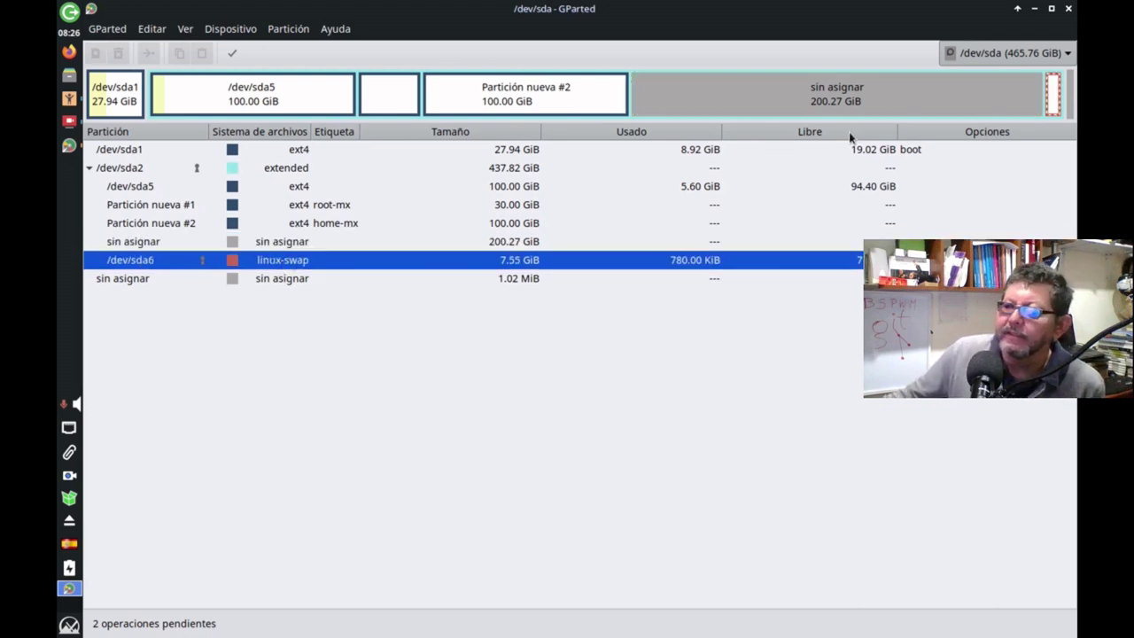
left_click(232, 54)
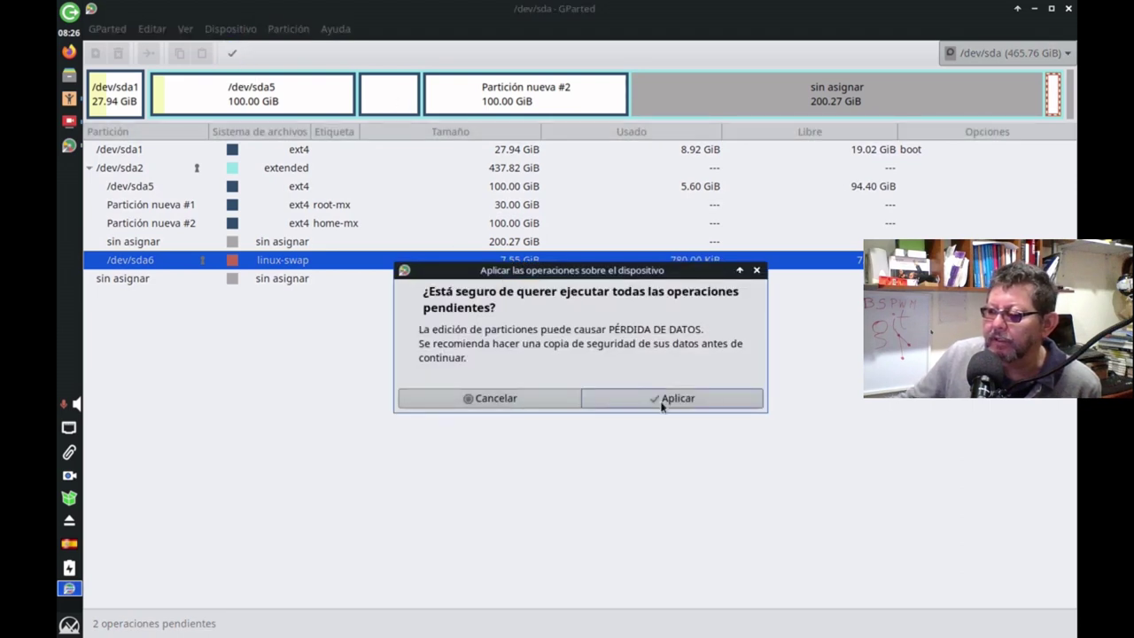
left_click(660, 401)
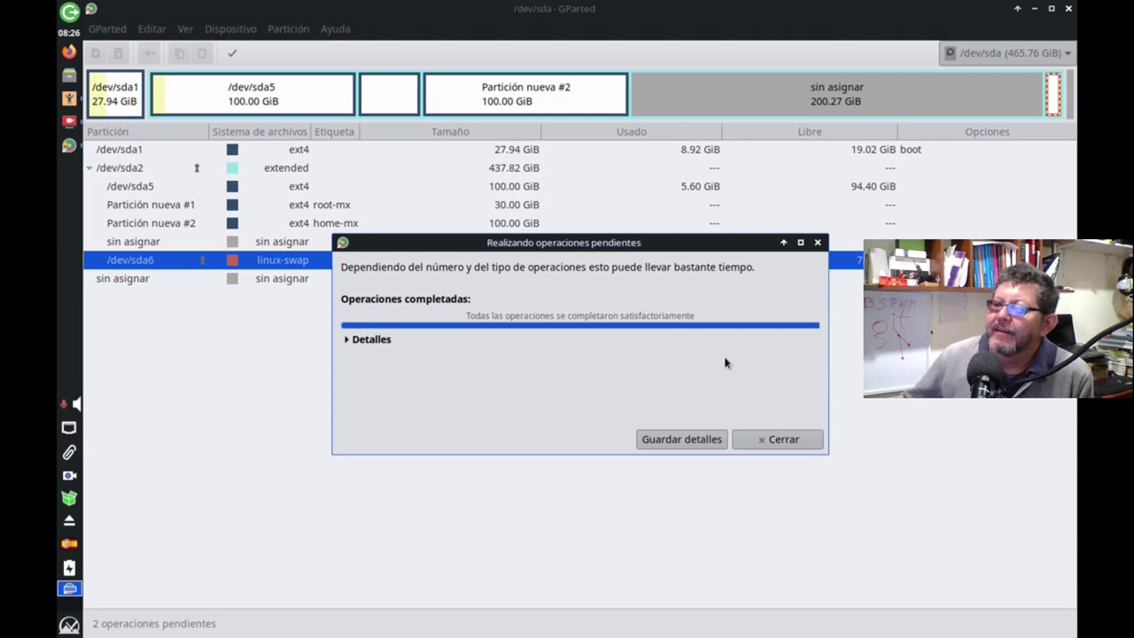
left_click(755, 440)
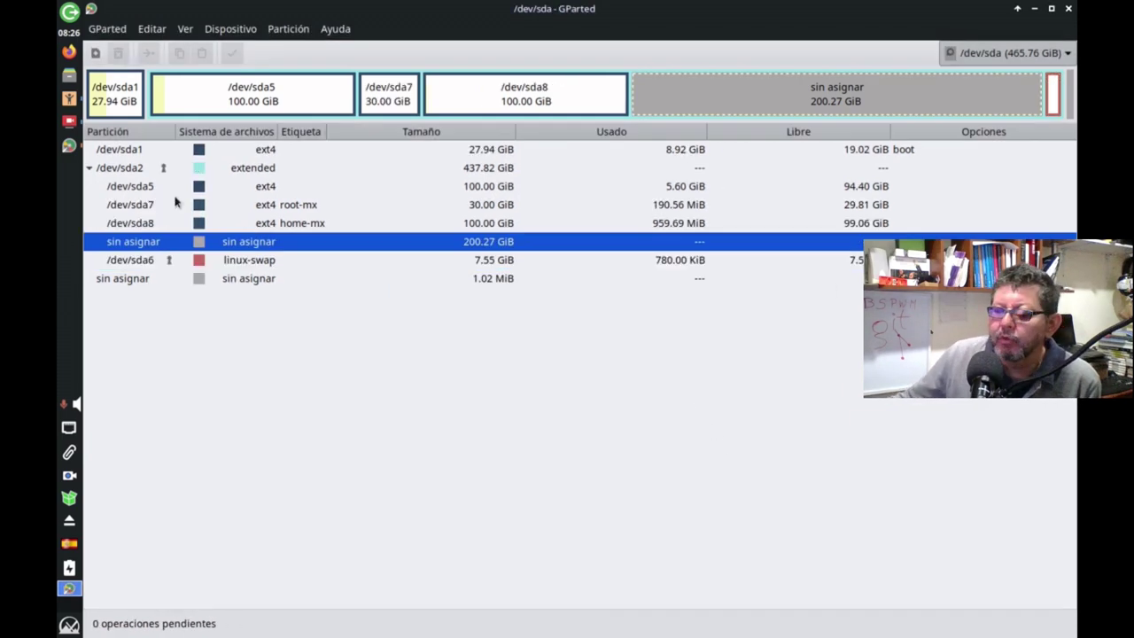
Inspect the new sda7 root-mx and sda8 home-mx partitions, then close GParted.
left_click(262, 211)
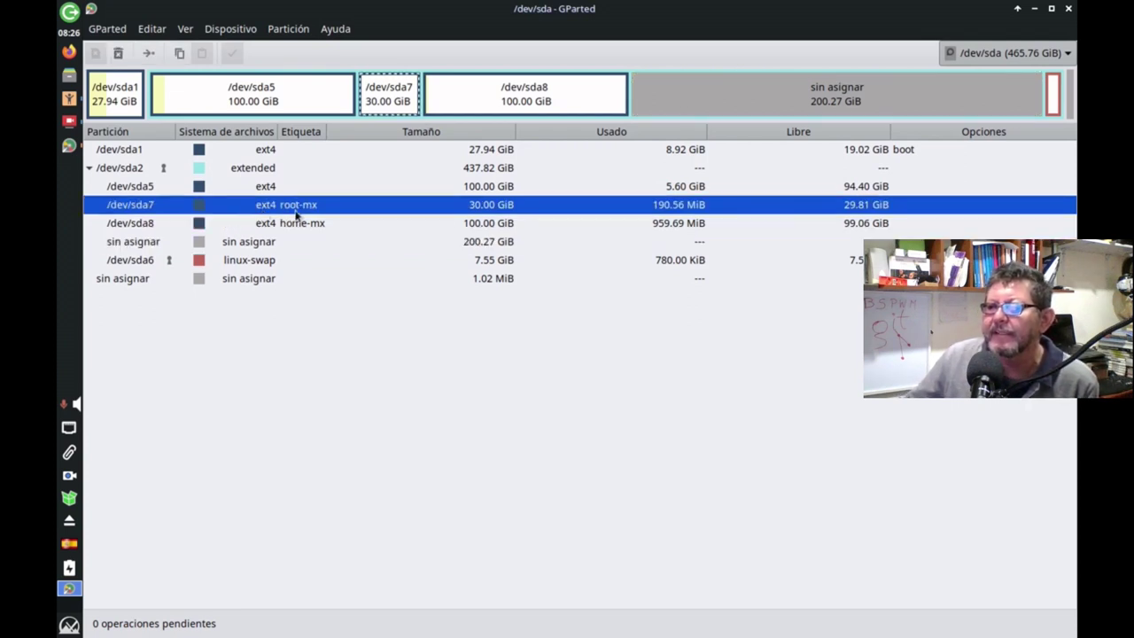
left_click(263, 224)
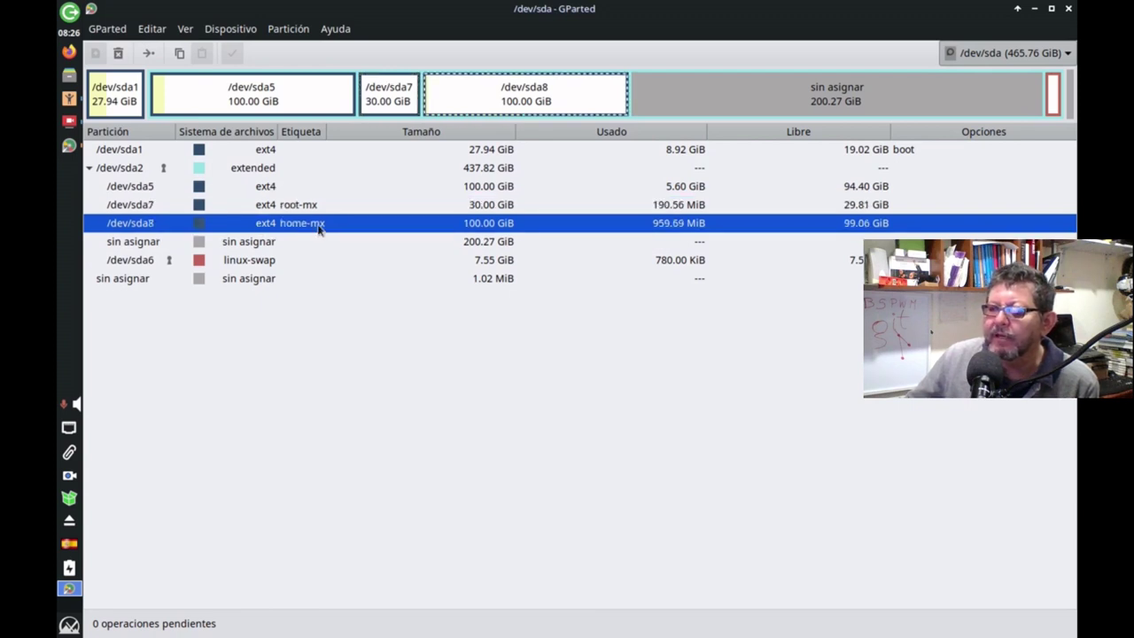
left_click(302, 208)
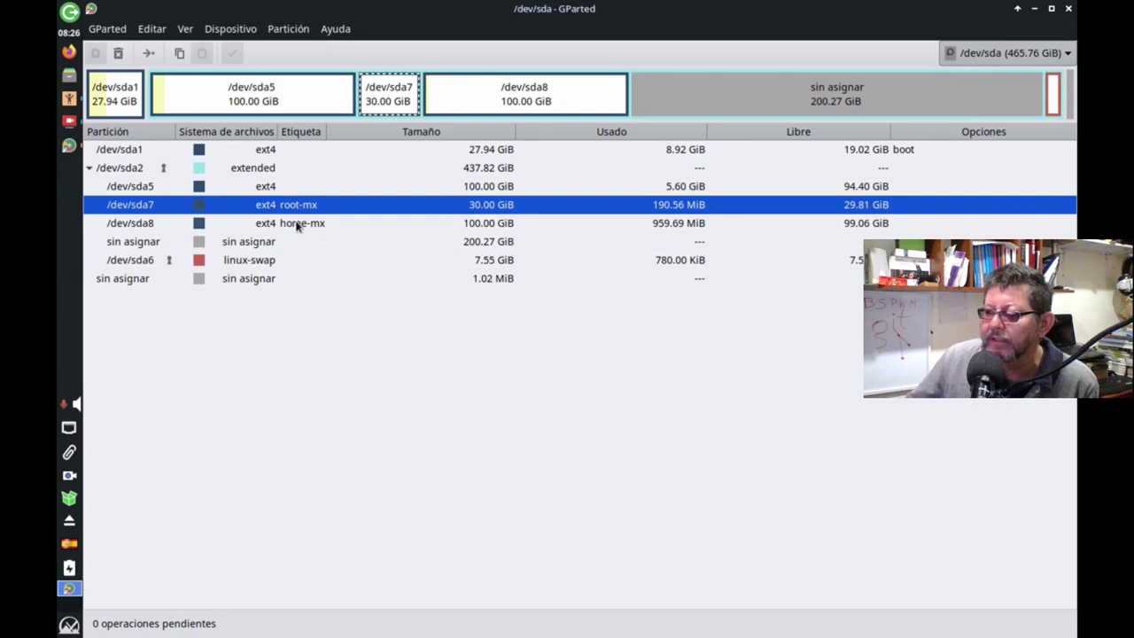
left_click(298, 224)
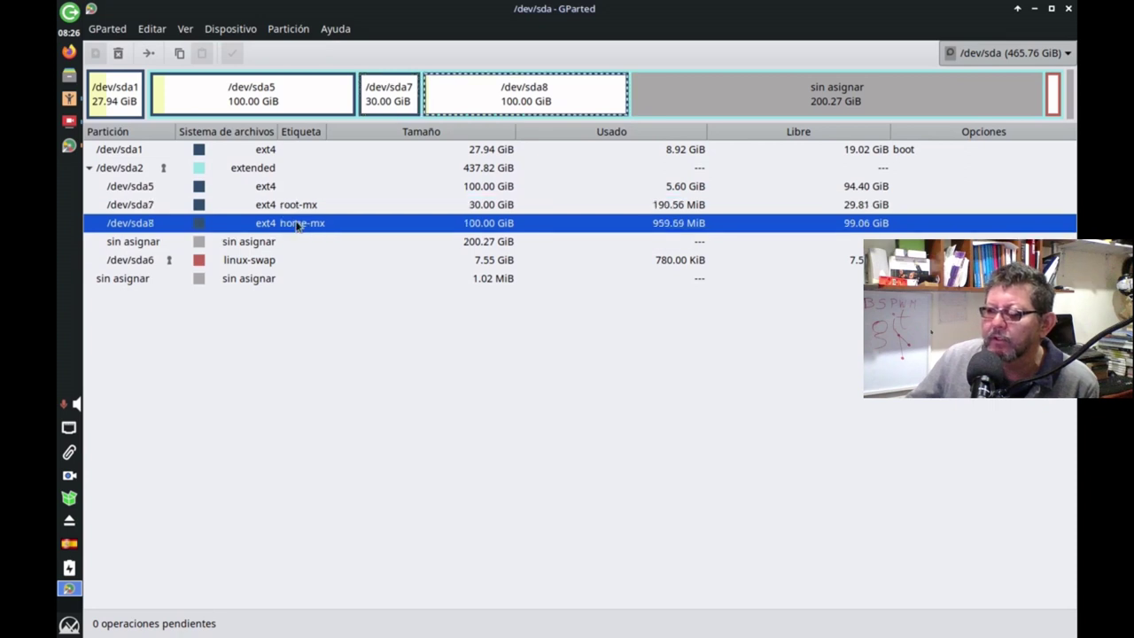
left_click(1070, 8)
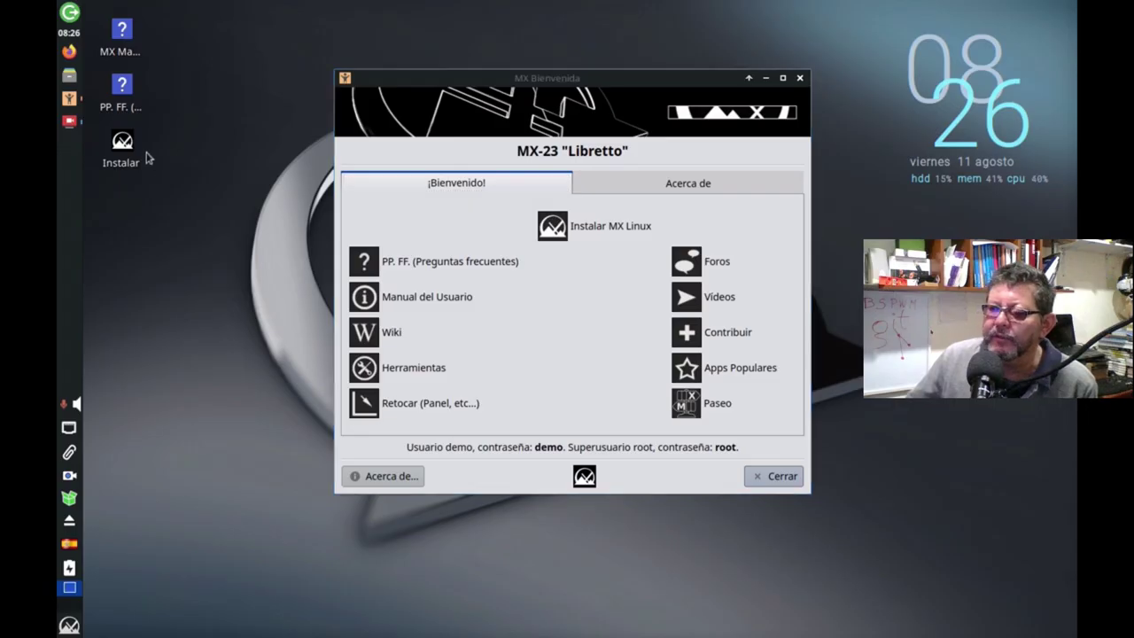
Launch the installer from the Instalar desktop icon and maximize the Instalador MX Linux window.
double_click(112, 155)
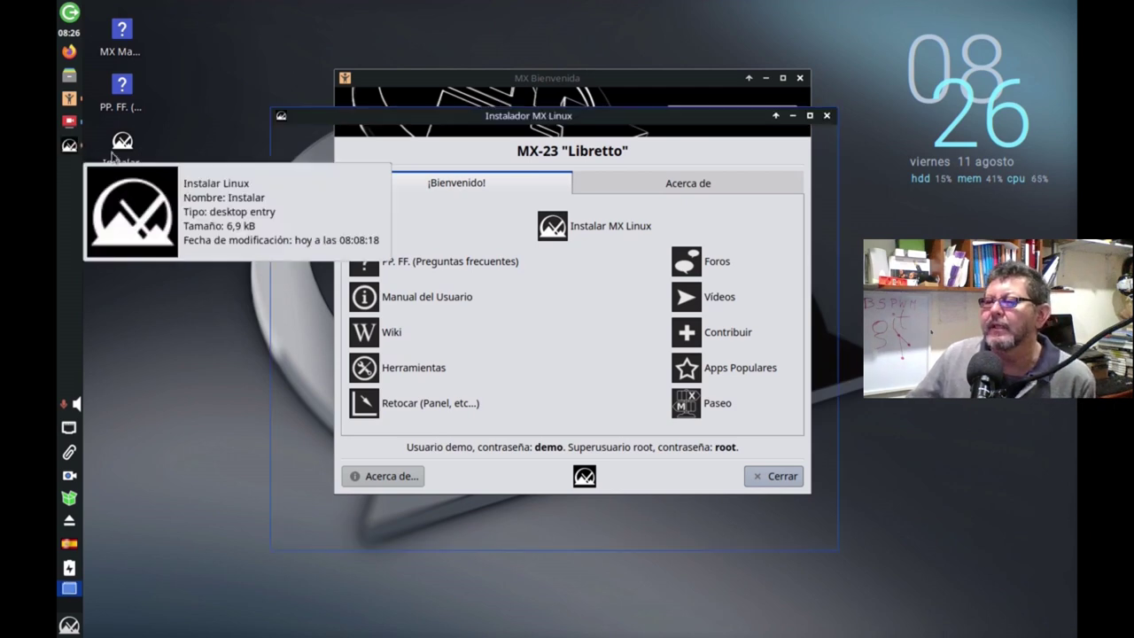
left_click(810, 115)
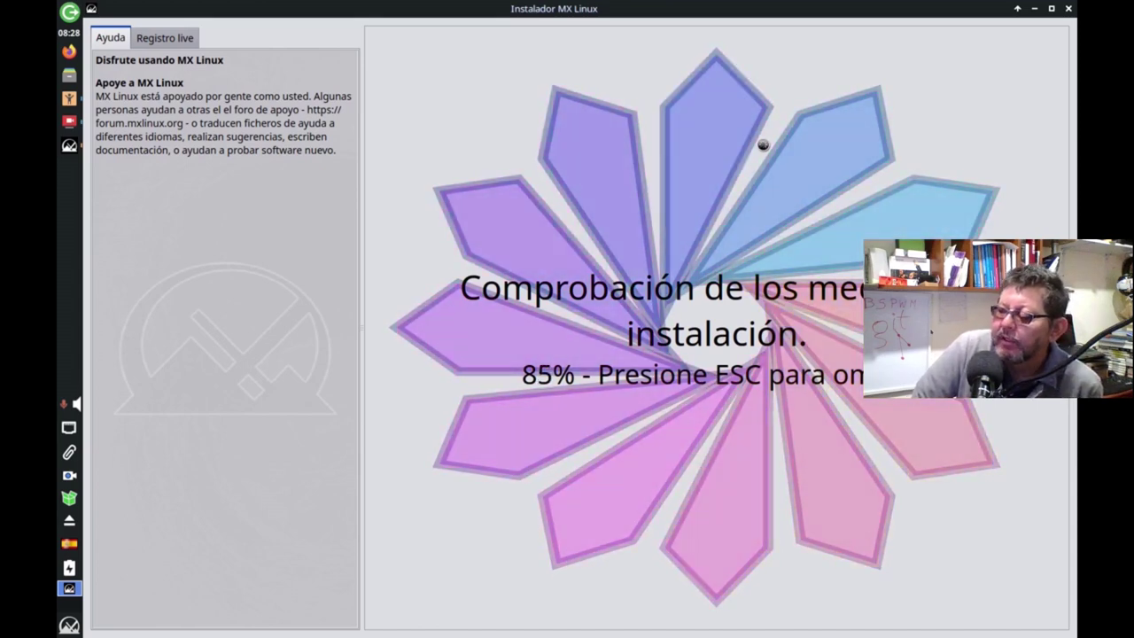
Skip the media check, remove the us English layout to leave only Spanish, and pass the terms page.
key("Escape")
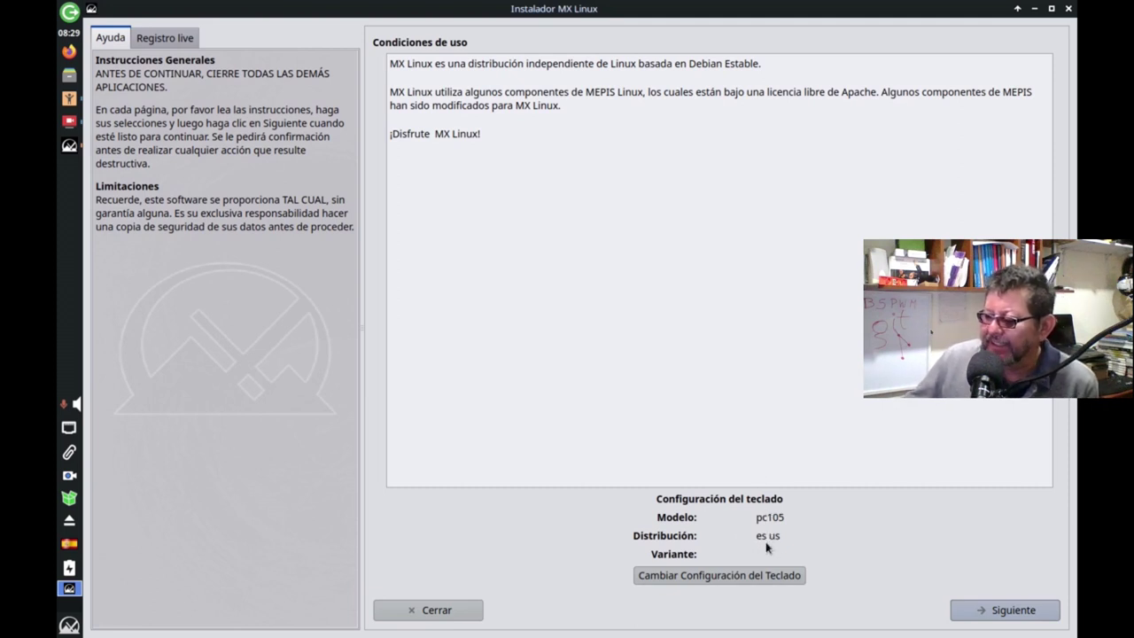
left_click(746, 575)
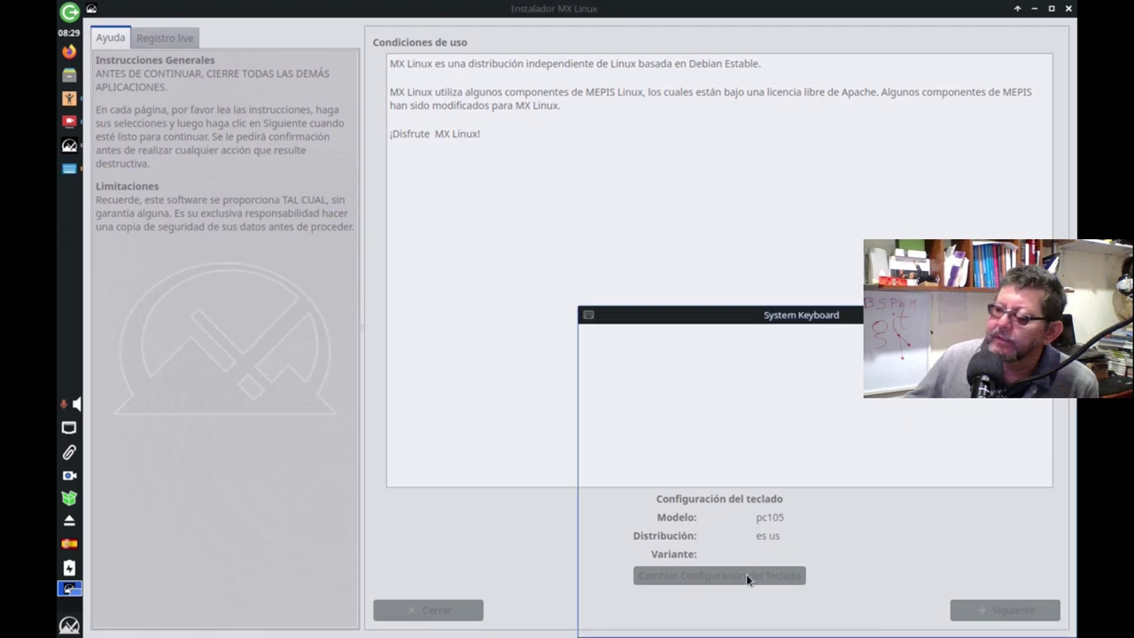
left_click_drag(711, 316, 406, 163)
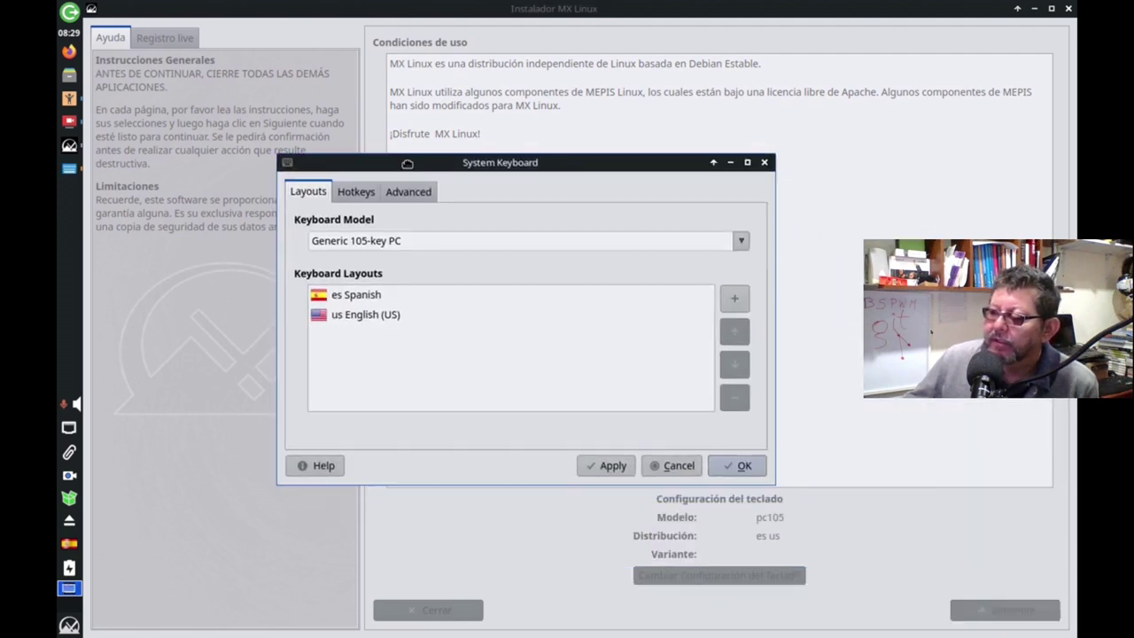
left_click(362, 321)
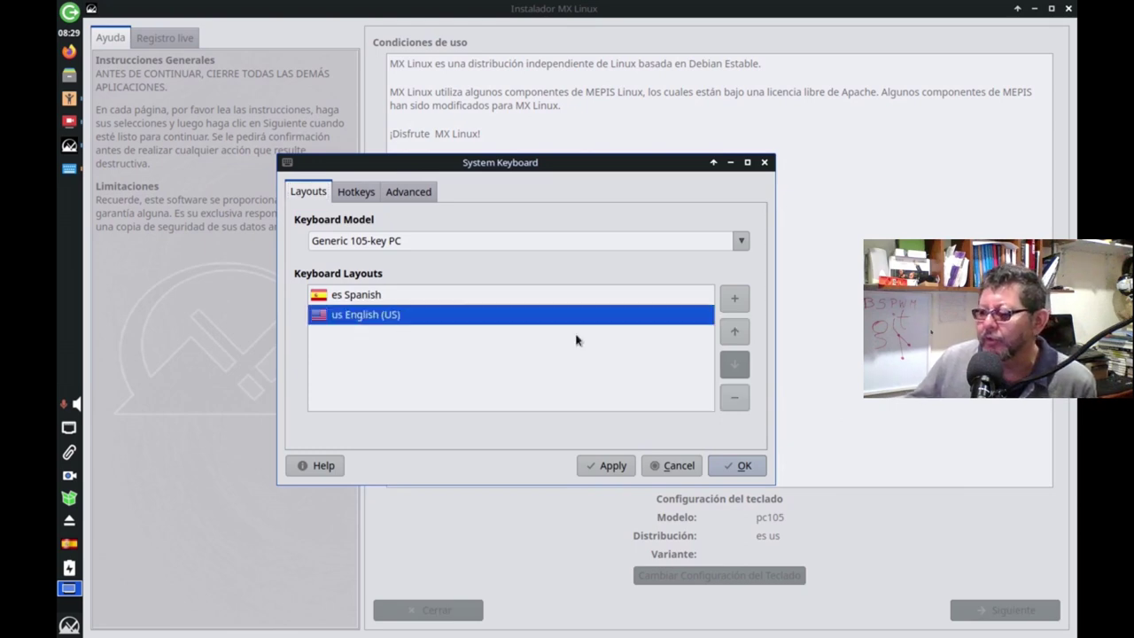
left_click(735, 397)
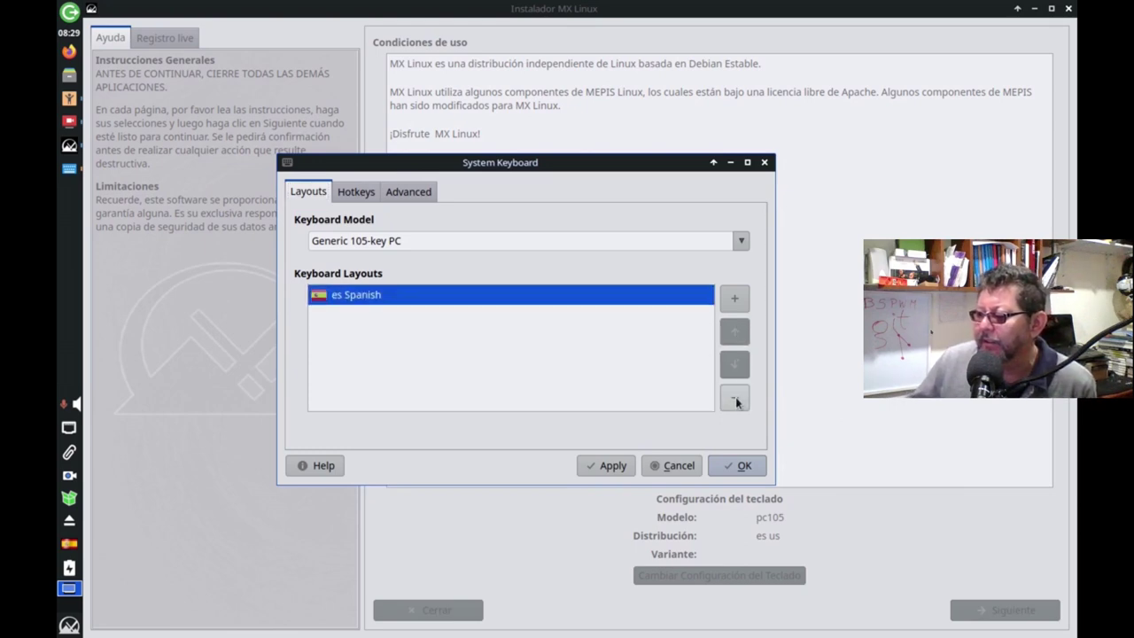
left_click(623, 470)
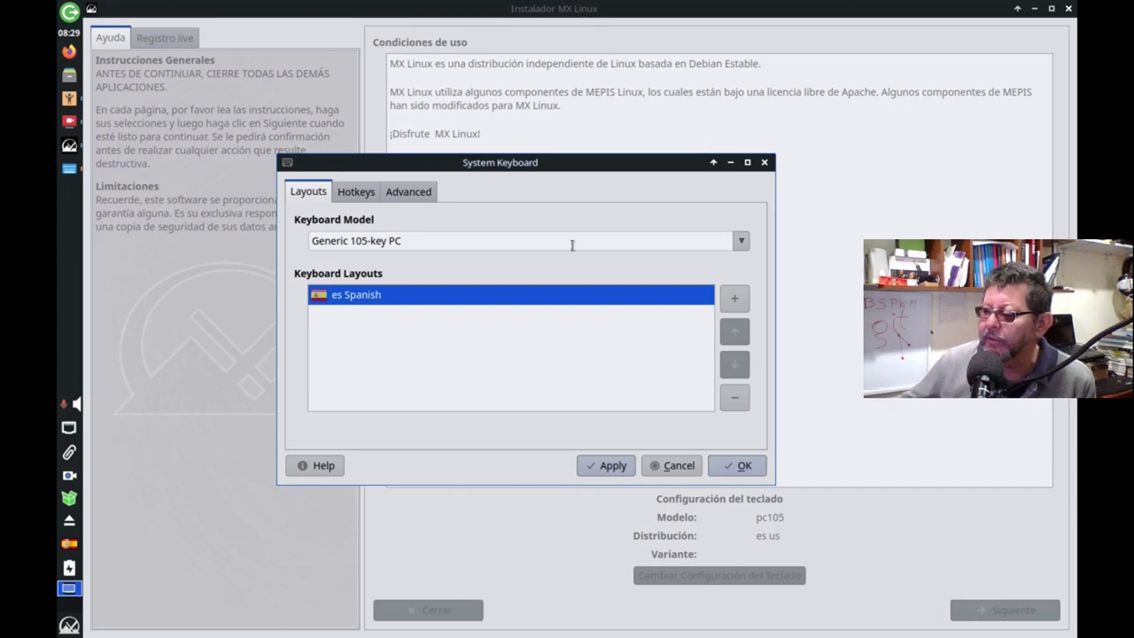
left_click(734, 471)
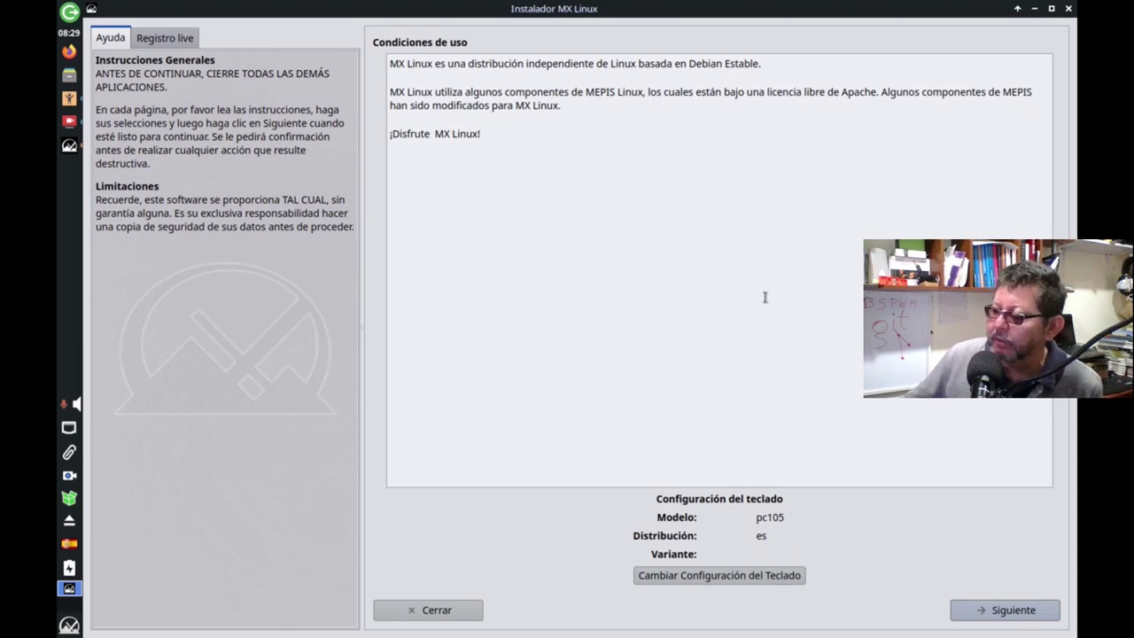
left_click(1007, 616)
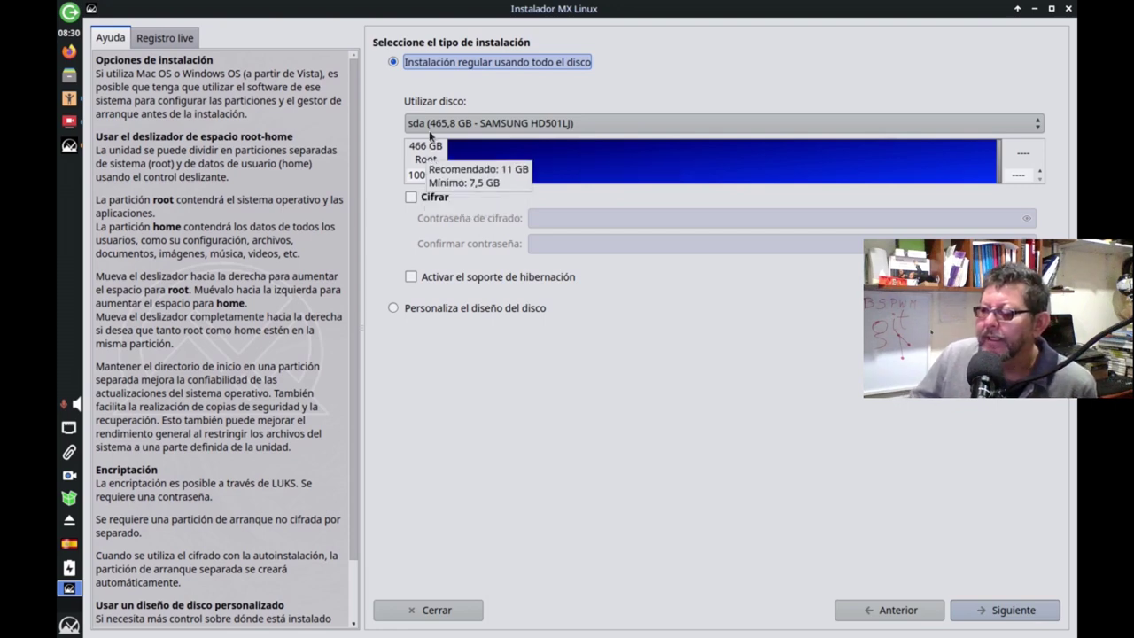
Choose 'Personaliza el diseño del disco' and advance to the partition assignment list.
left_click(395, 309)
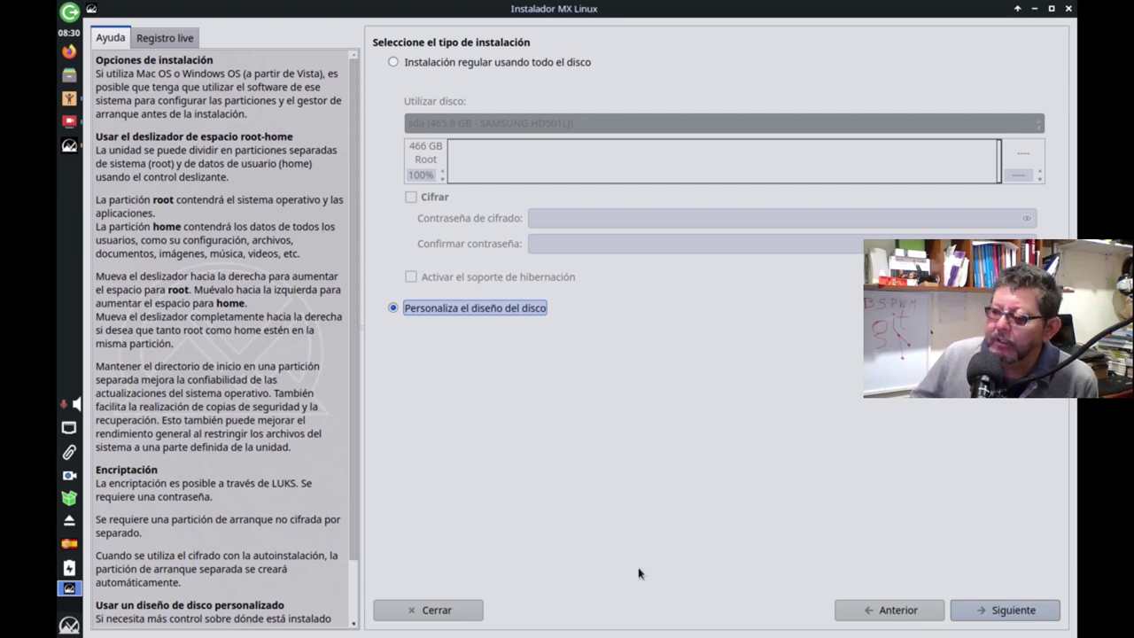
left_click(1014, 611)
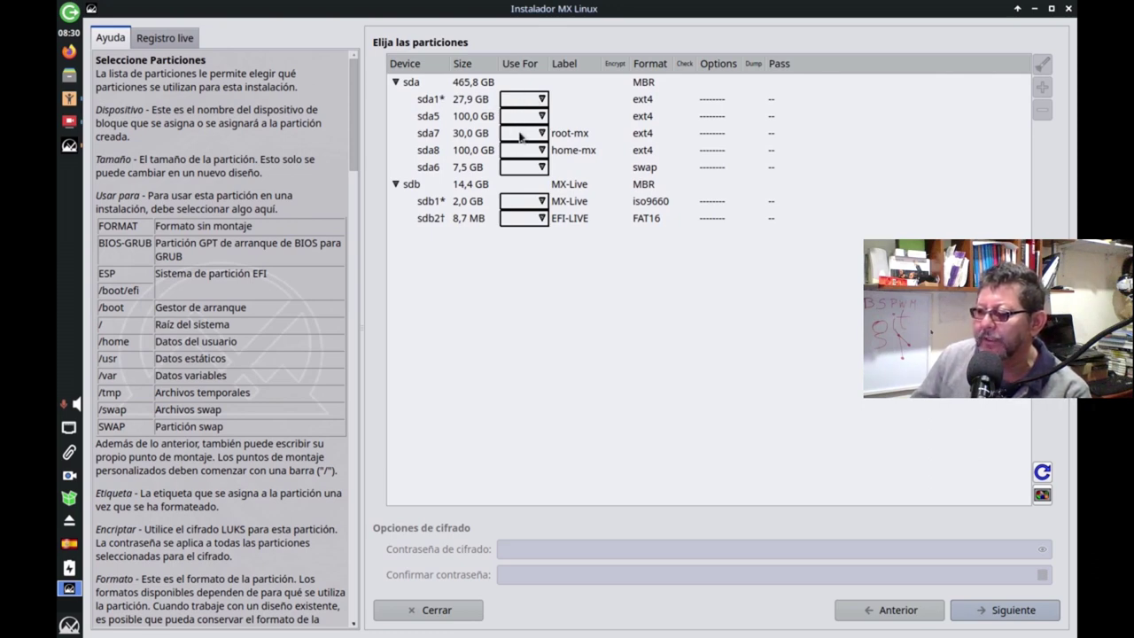
Set the sda7 partition to be used as the root filesystem /.
left_click(569, 135)
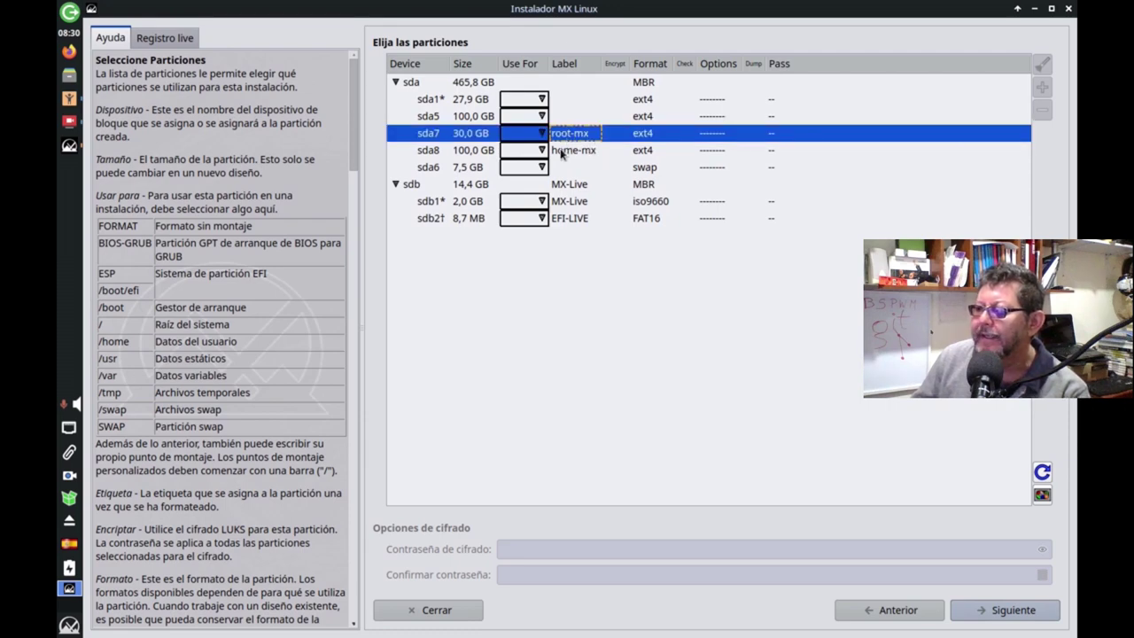
left_click(561, 153)
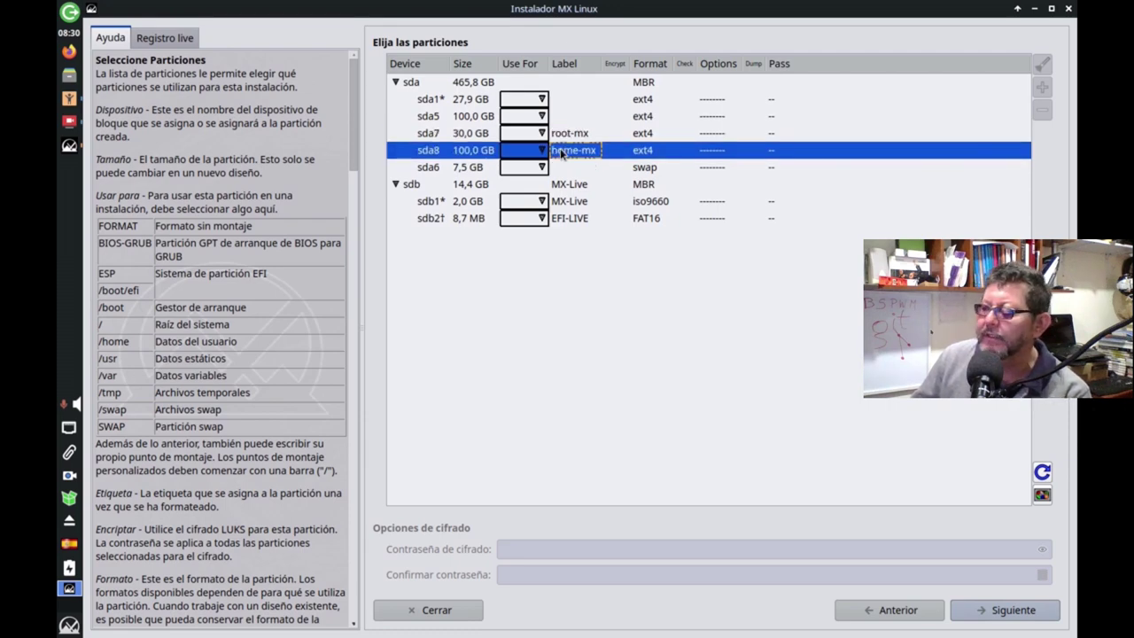
left_click(564, 133)
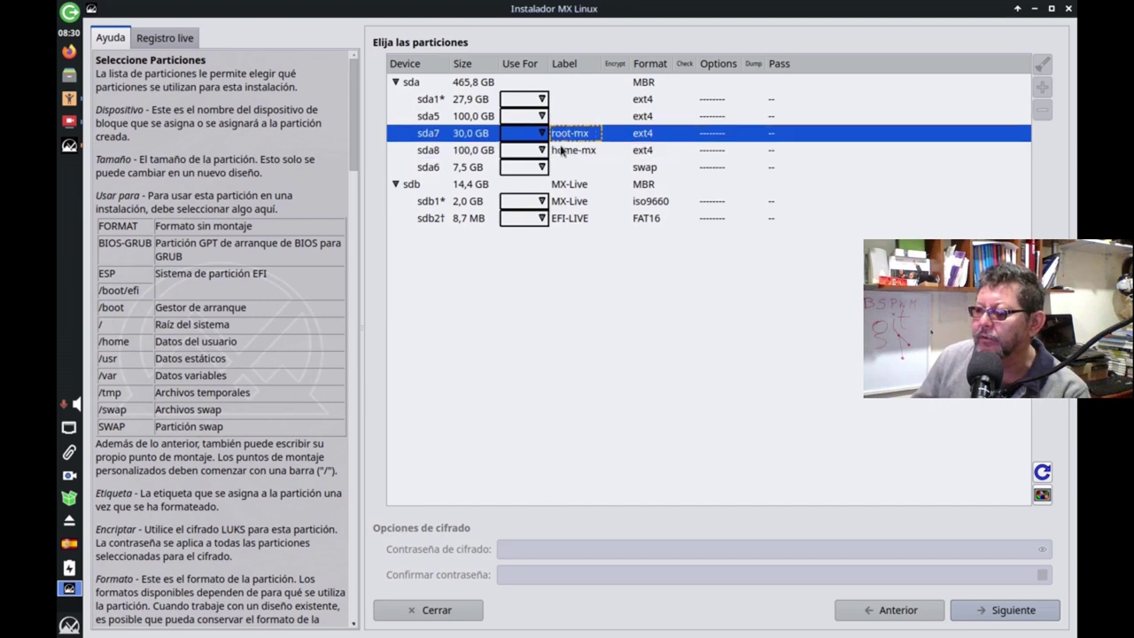
left_click(560, 150)
left_click(563, 136)
left_click(562, 151)
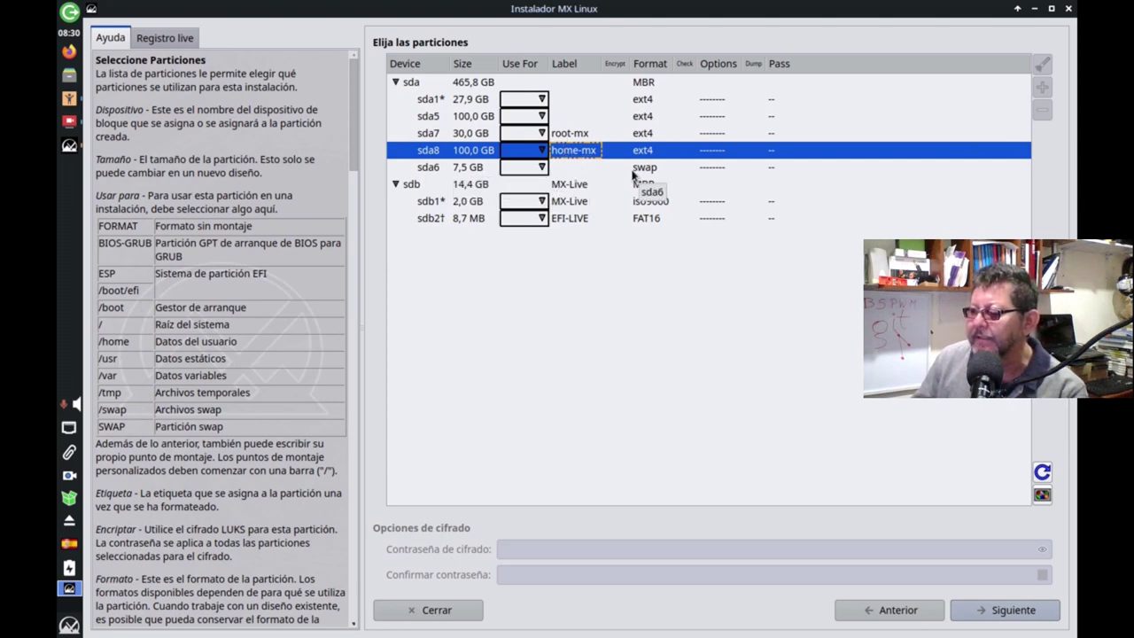
left_click(556, 133)
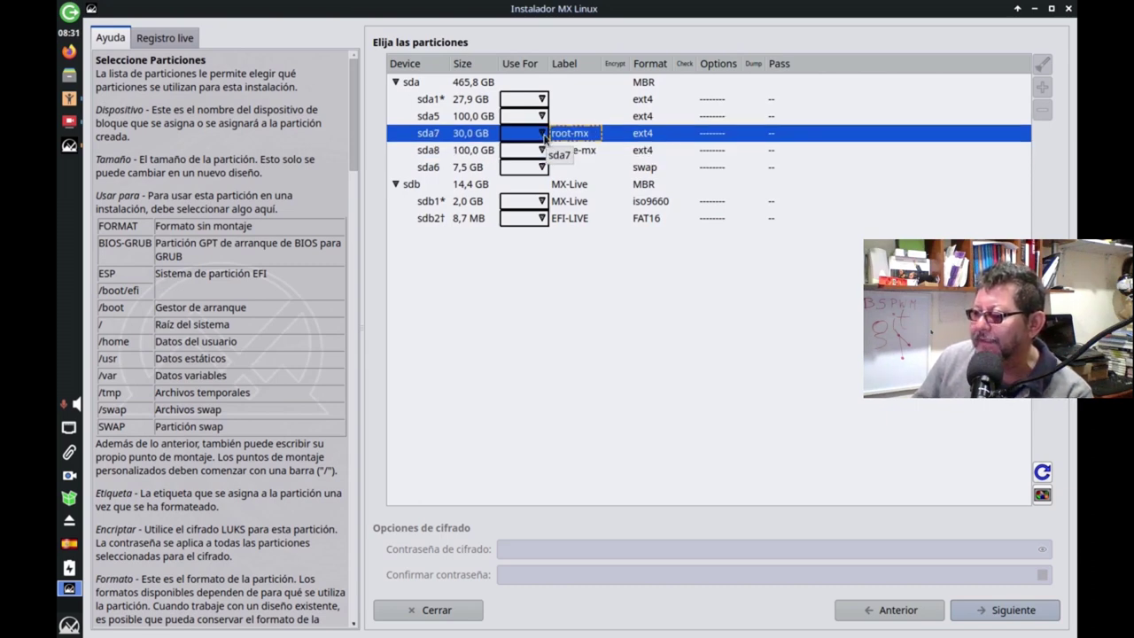
left_click(542, 134)
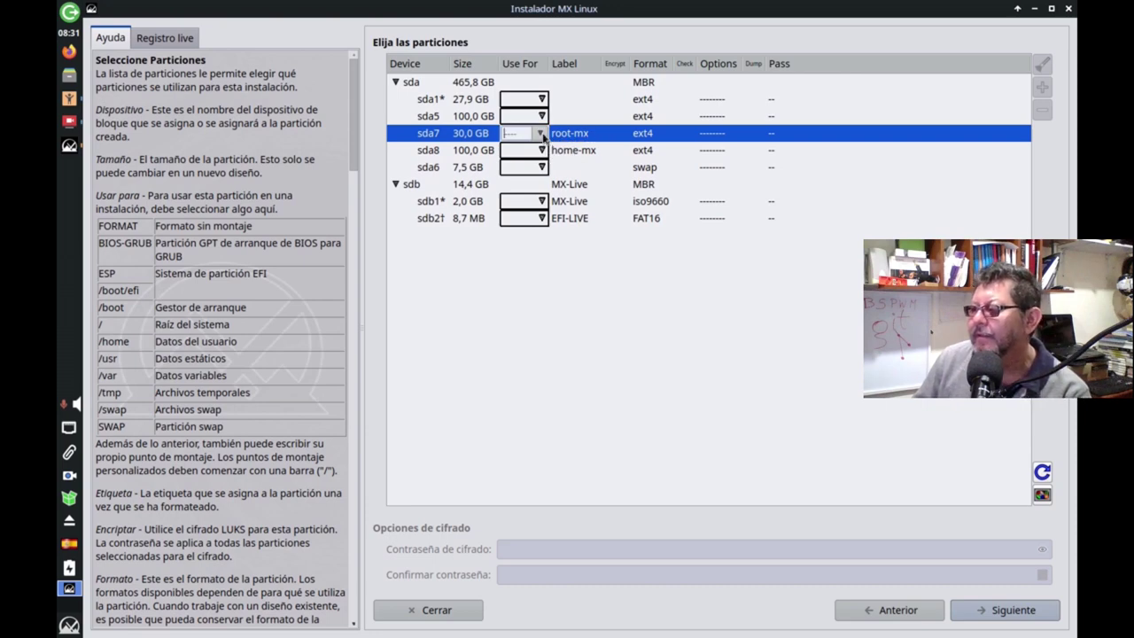
left_click(542, 134)
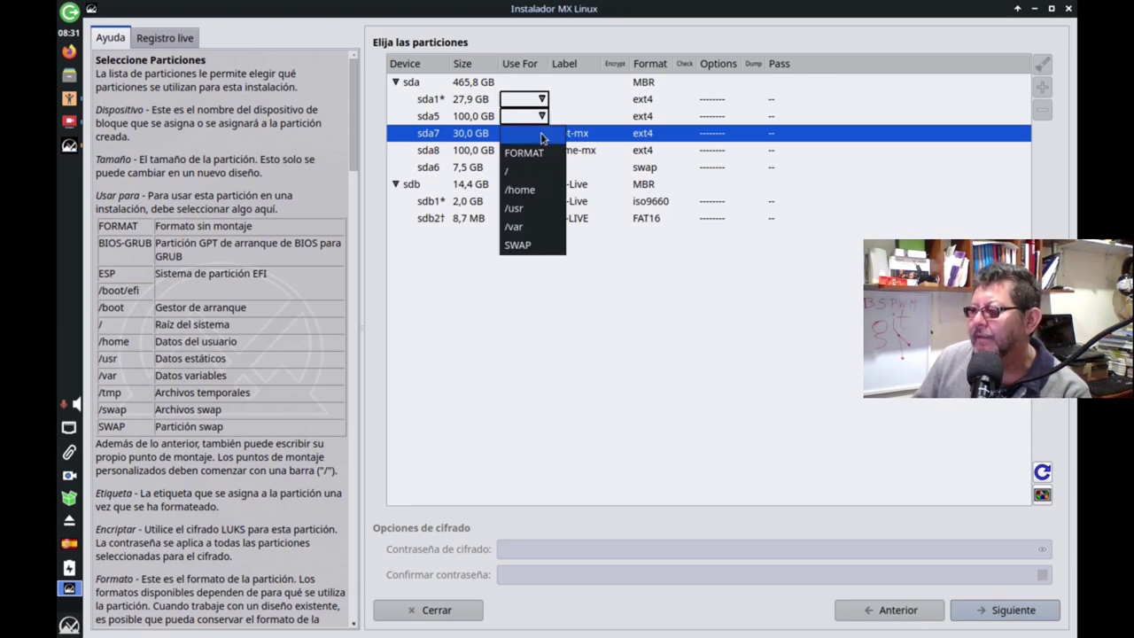
left_click(513, 170)
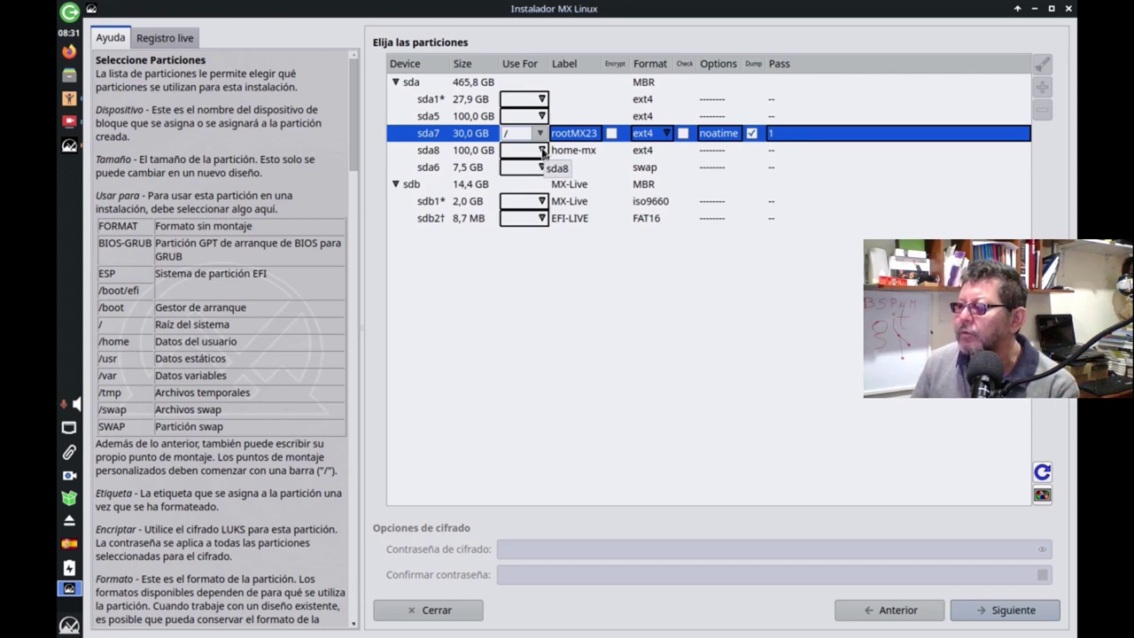
Assign sda8 to /home, formatted as ext4.
left_click(542, 152)
left_click(542, 152)
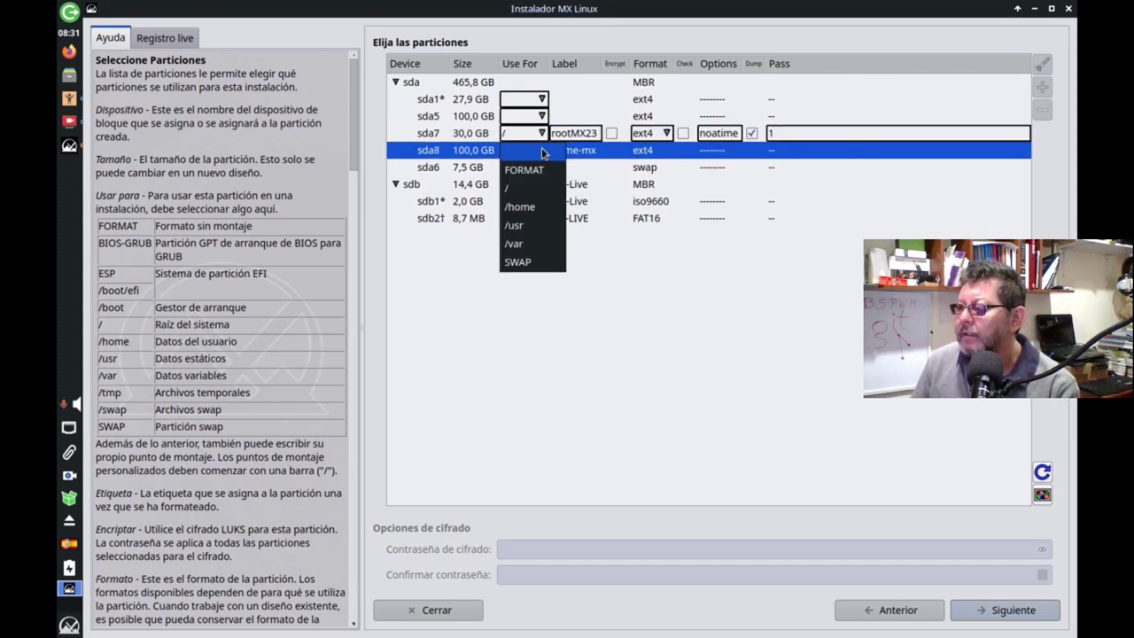
left_click(524, 207)
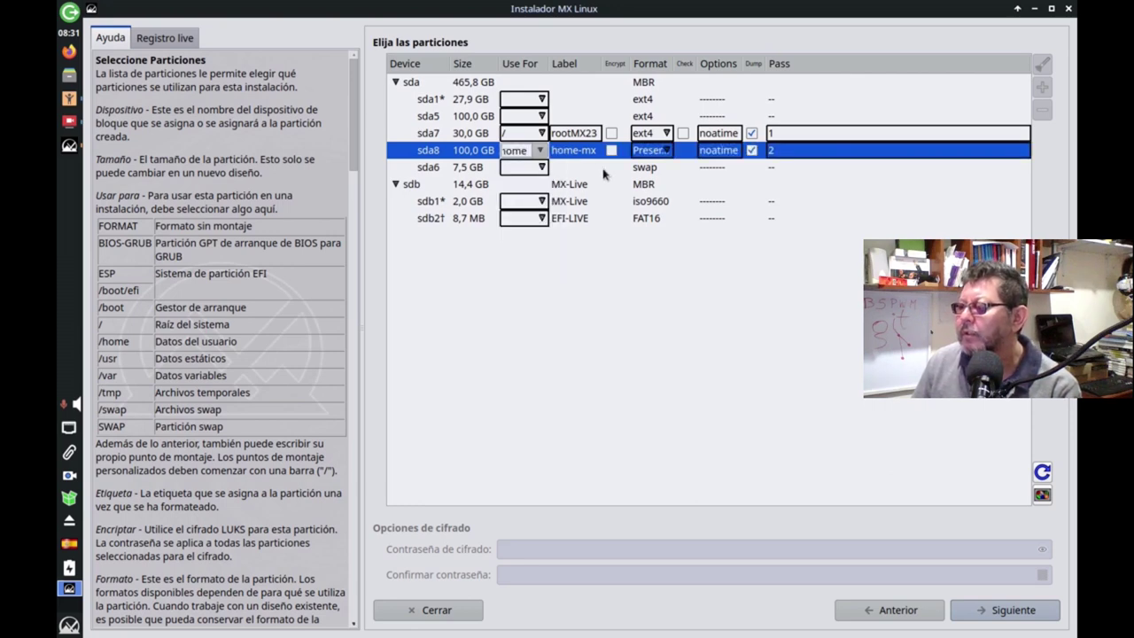
left_click(542, 150)
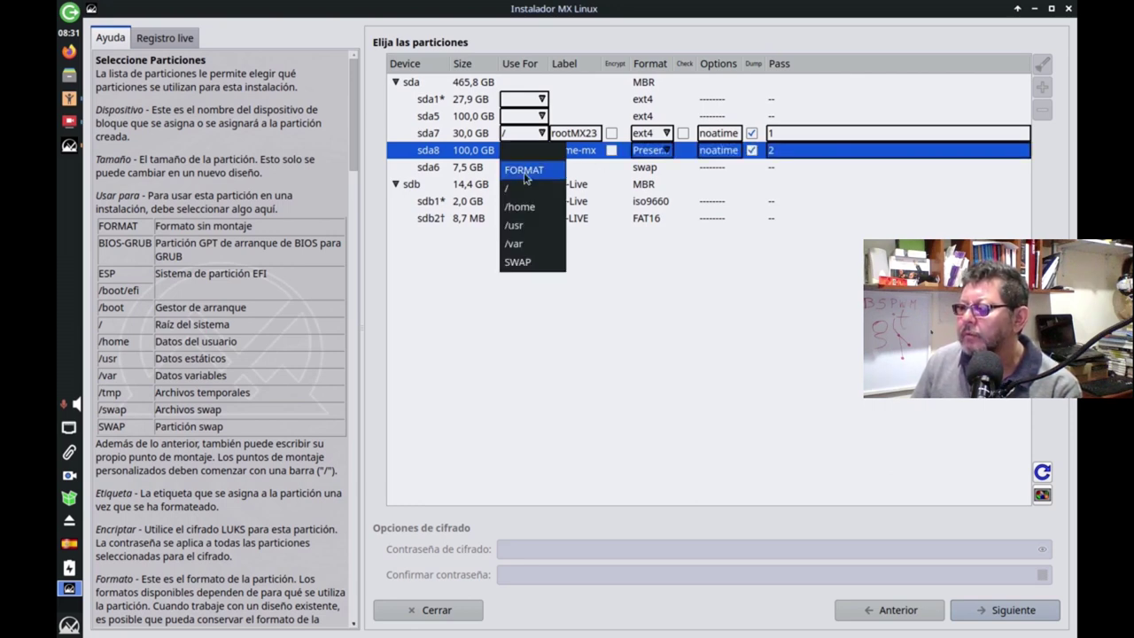
left_click(526, 172)
left_click(540, 150)
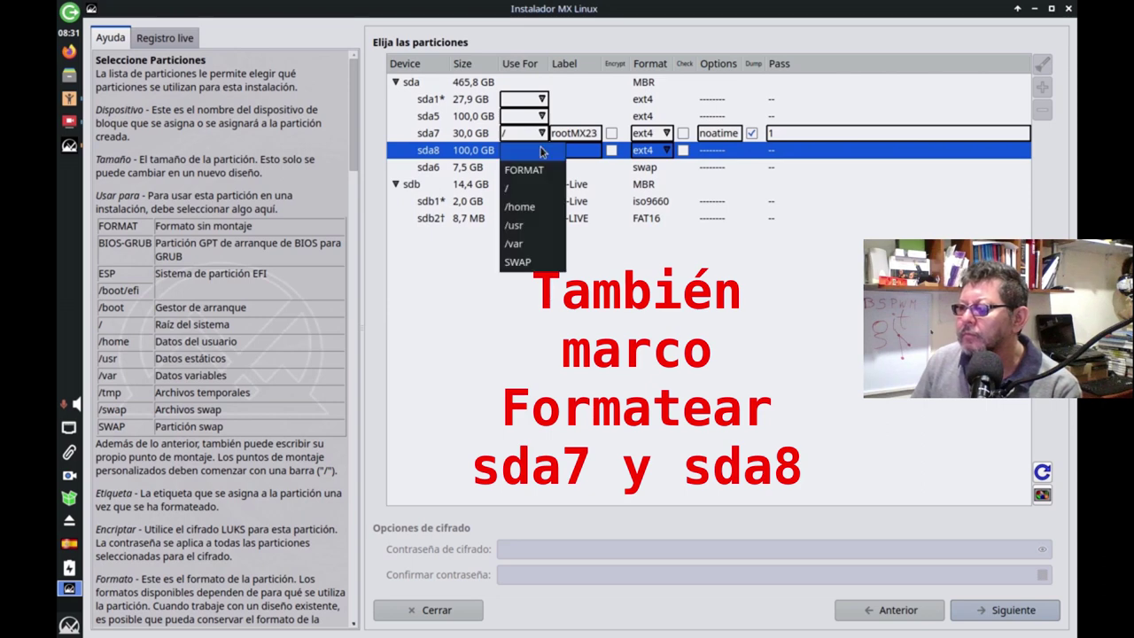
left_click(522, 208)
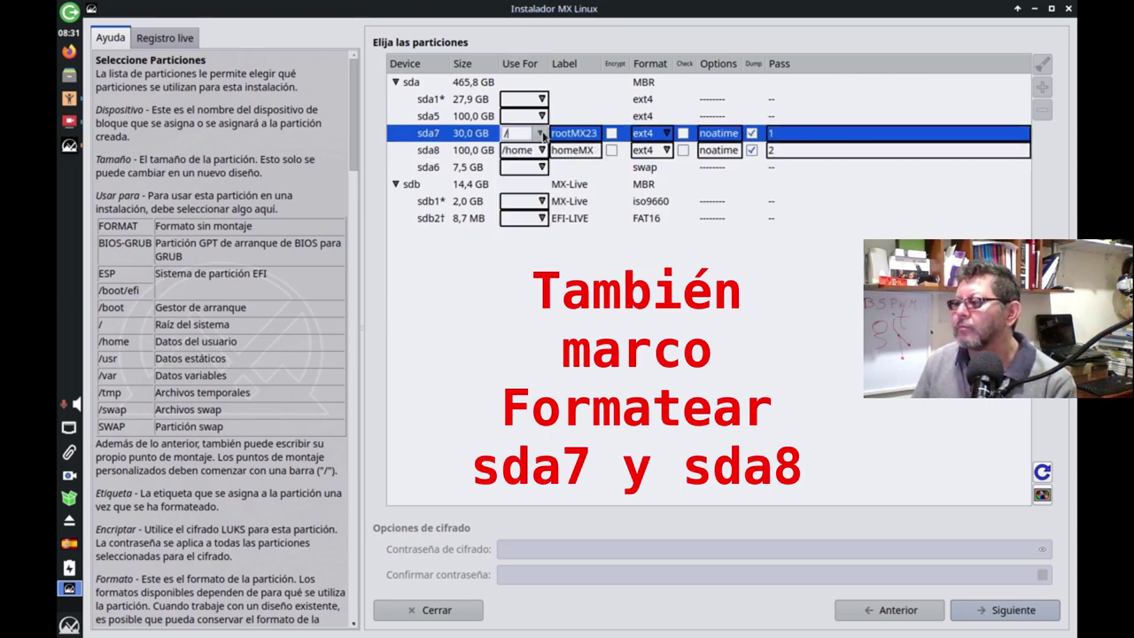
Re-select root / for sda7 after briefly resetting it to FORMAT.
left_click(541, 134)
left_click(540, 133)
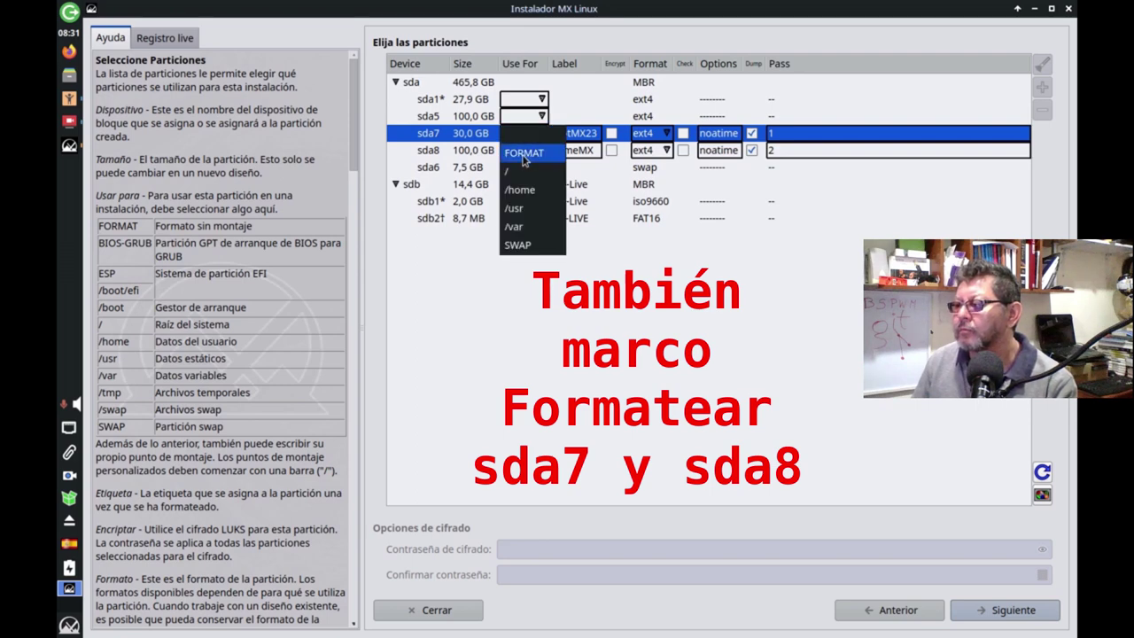
left_click(536, 150)
left_click(541, 133)
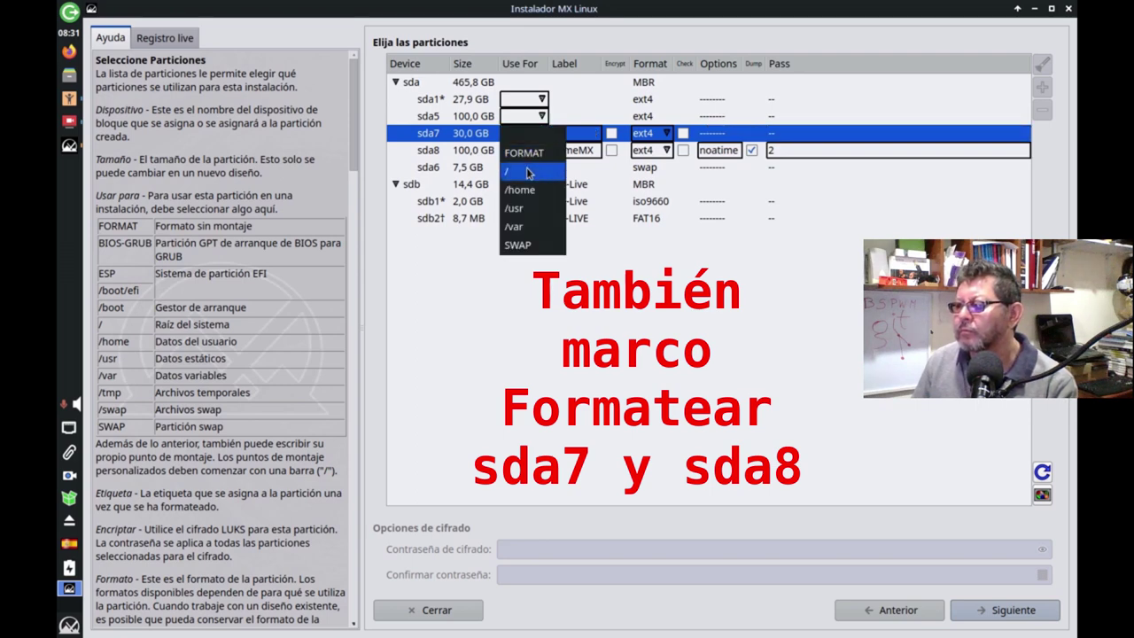
left_click(529, 169)
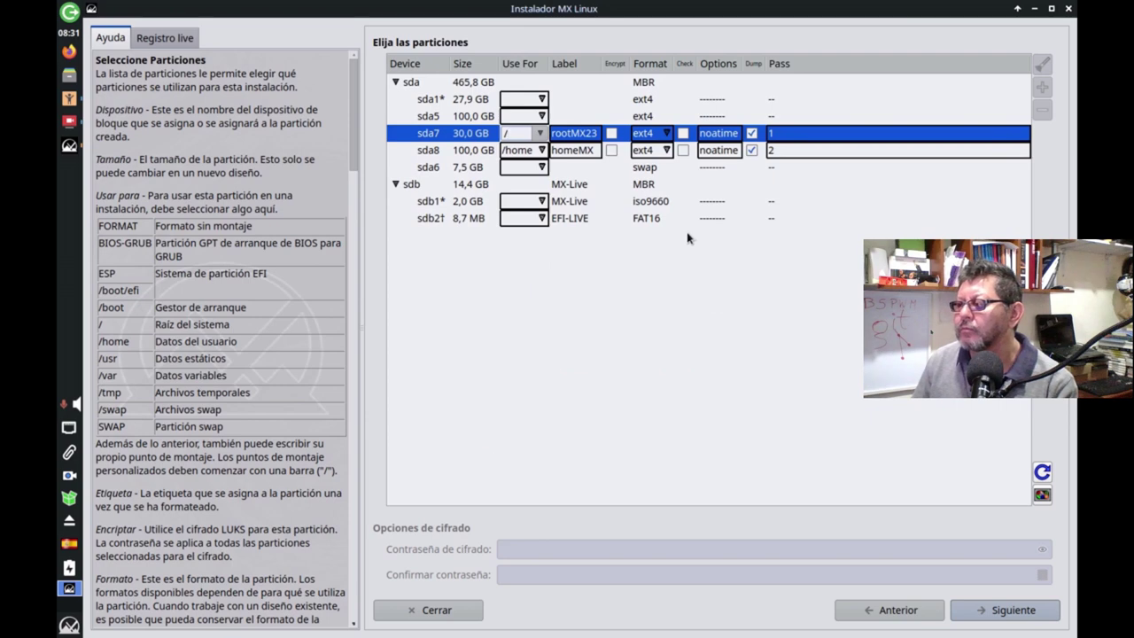
Set the 7.5 GB sda6 partition's use to SWAP, keeping its existing format.
left_click(541, 168)
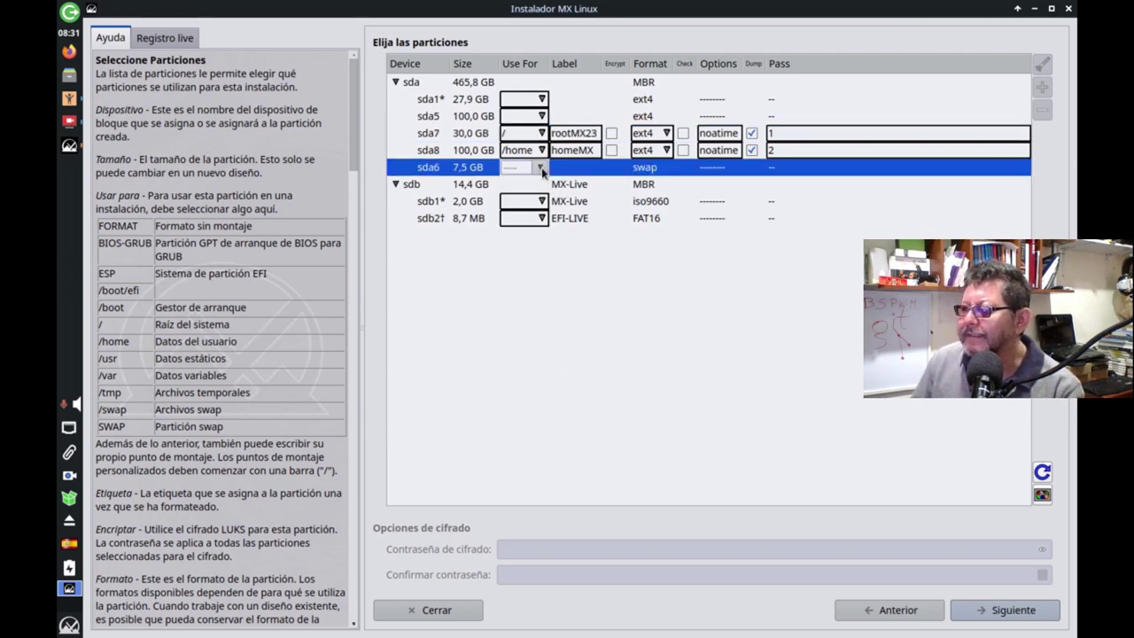
left_click(540, 167)
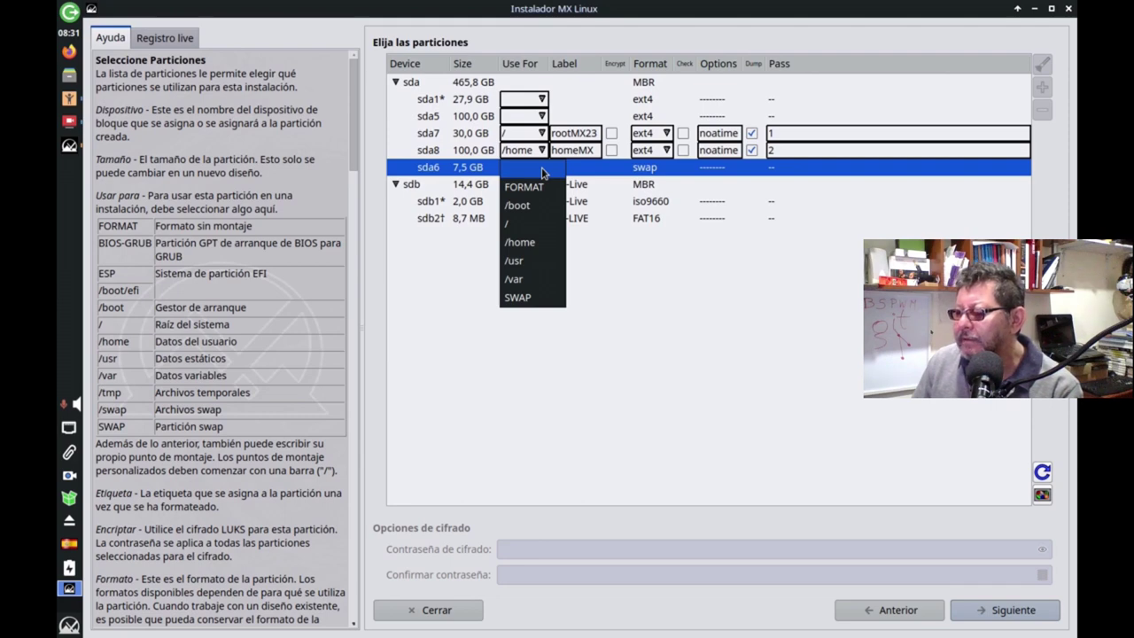
left_click(519, 298)
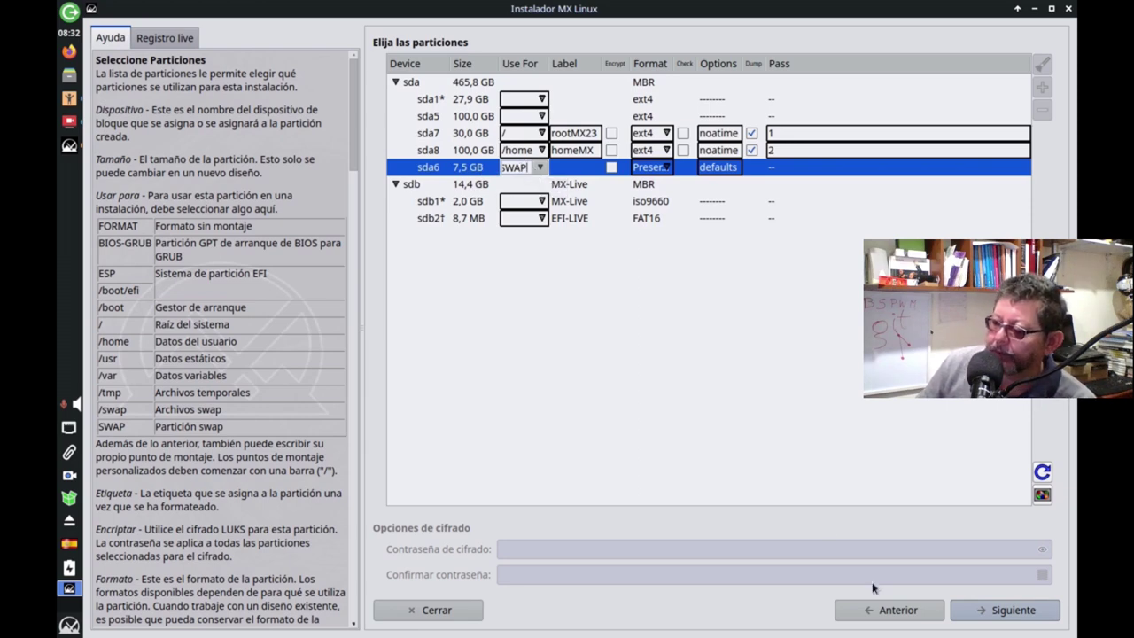
Review the plan (format sda7 for /, sda8 for /home, reuse sda6 as swap) and start installing.
left_click(1009, 613)
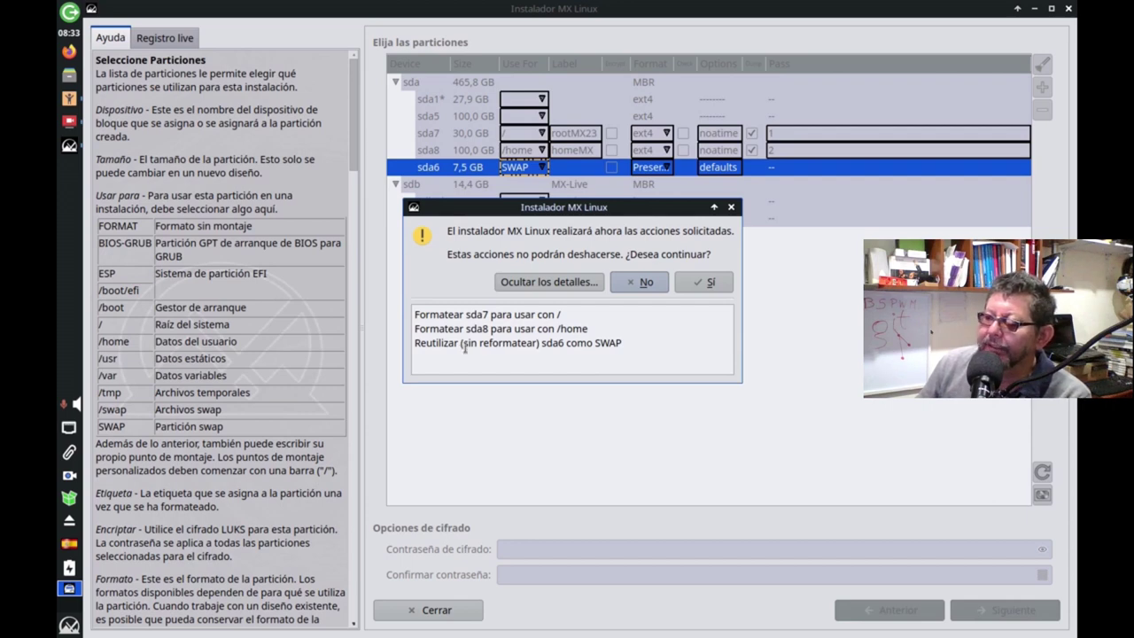
left_click_drag(464, 348, 535, 350)
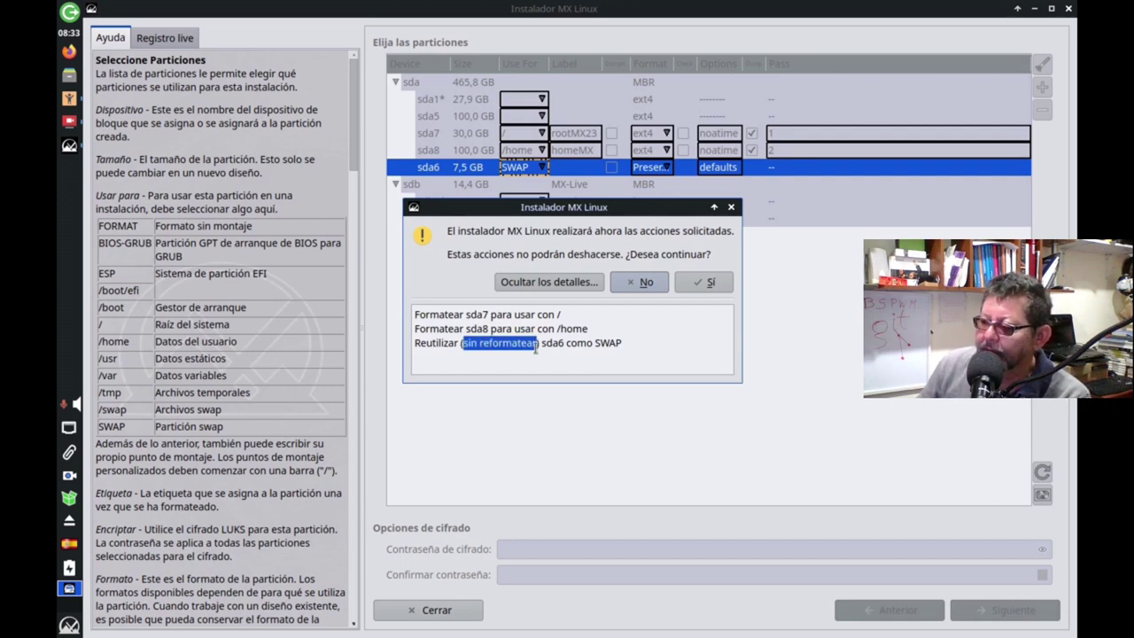
left_click(563, 355)
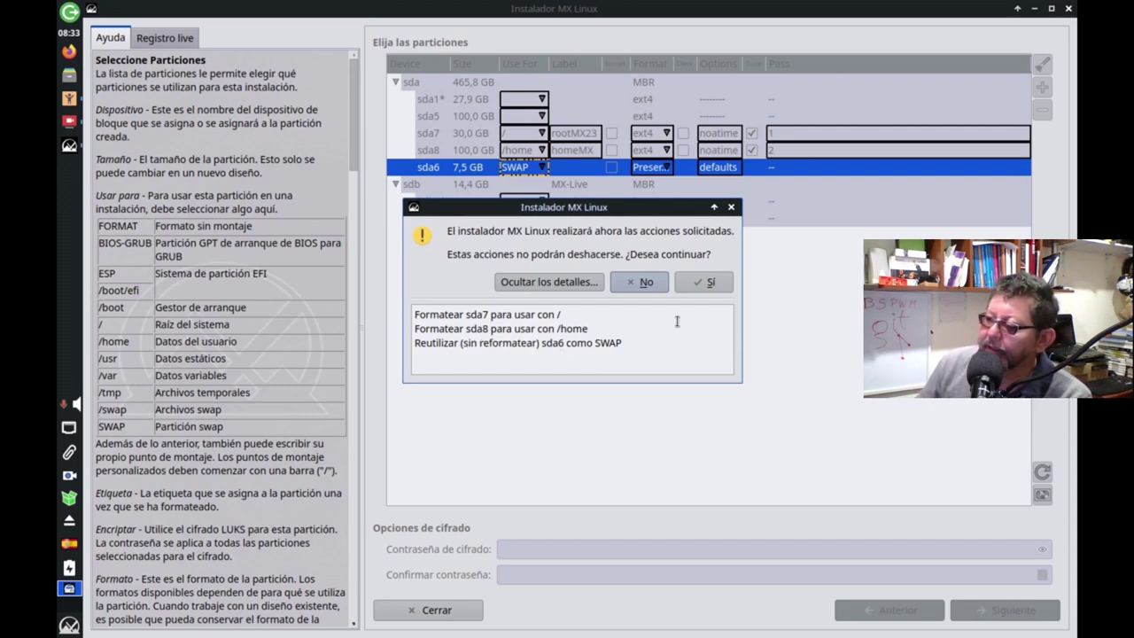
left_click(709, 282)
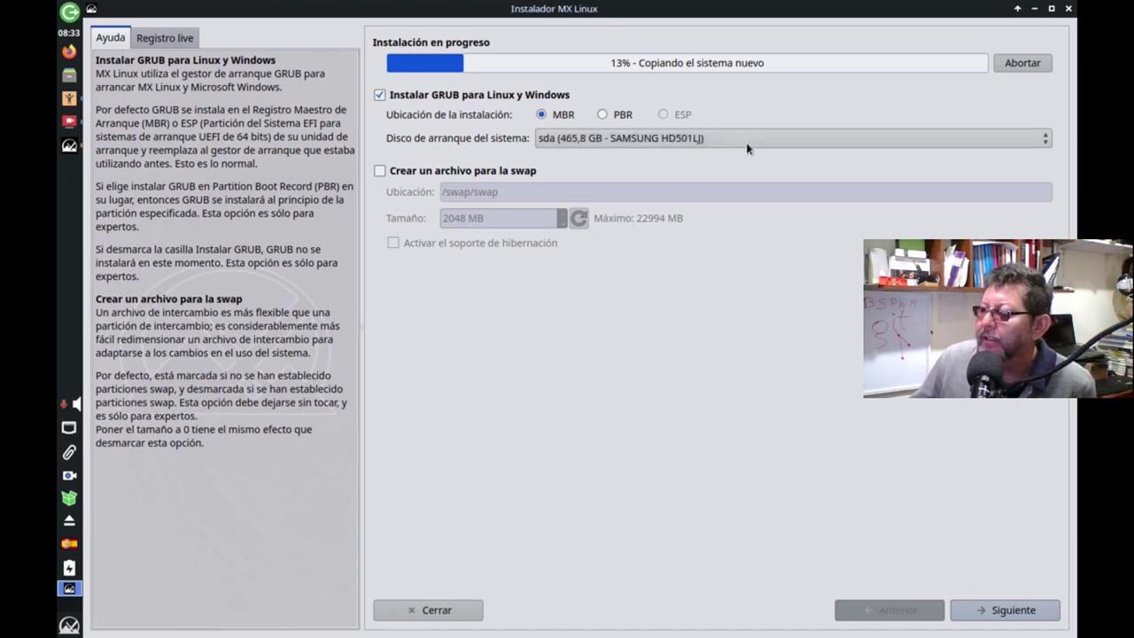
Keep GRUB on the MBR with sda as the boot disk and continue to network names.
left_click(747, 142)
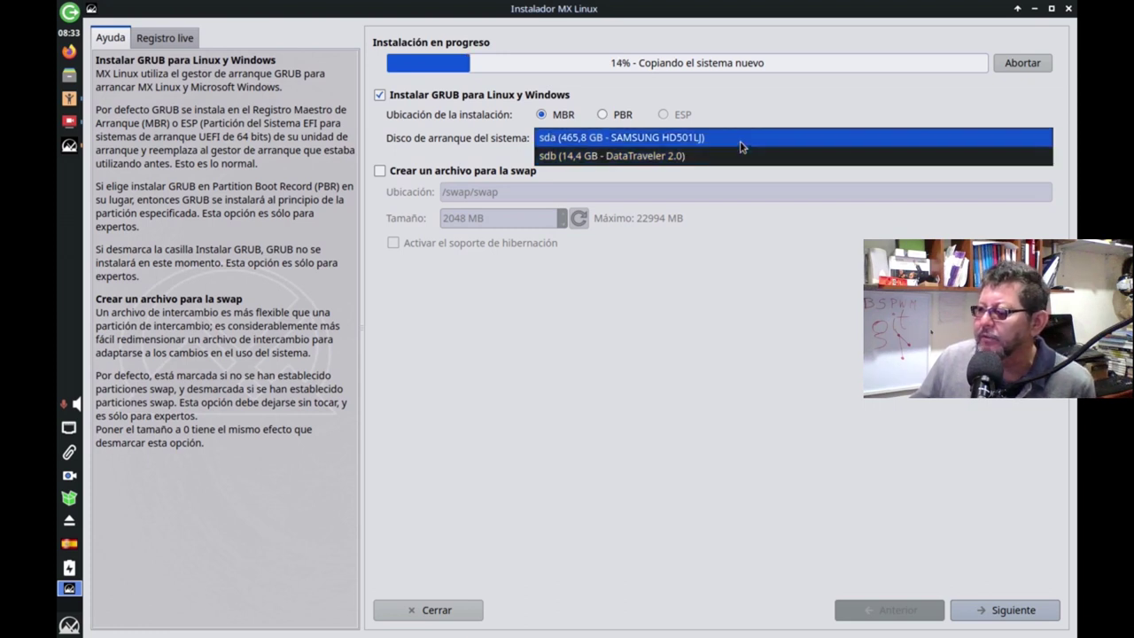
left_click(696, 139)
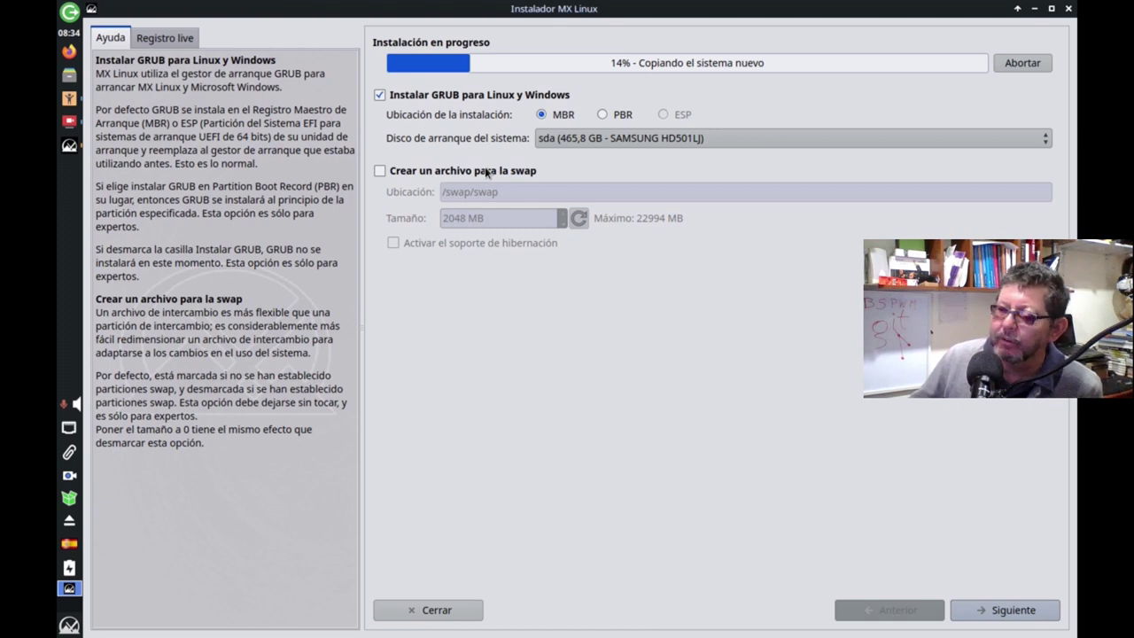
left_click(1013, 611)
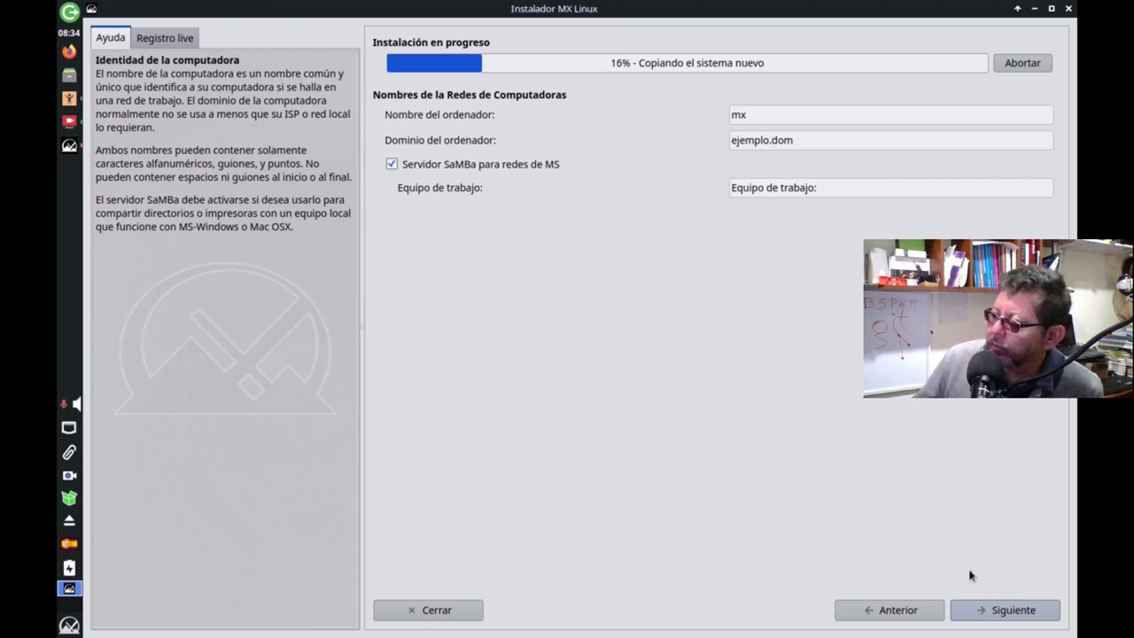
Accept computer name mx and domain ejemplo.dom, review the enabled services, and reach localization settings.
left_click(972, 614)
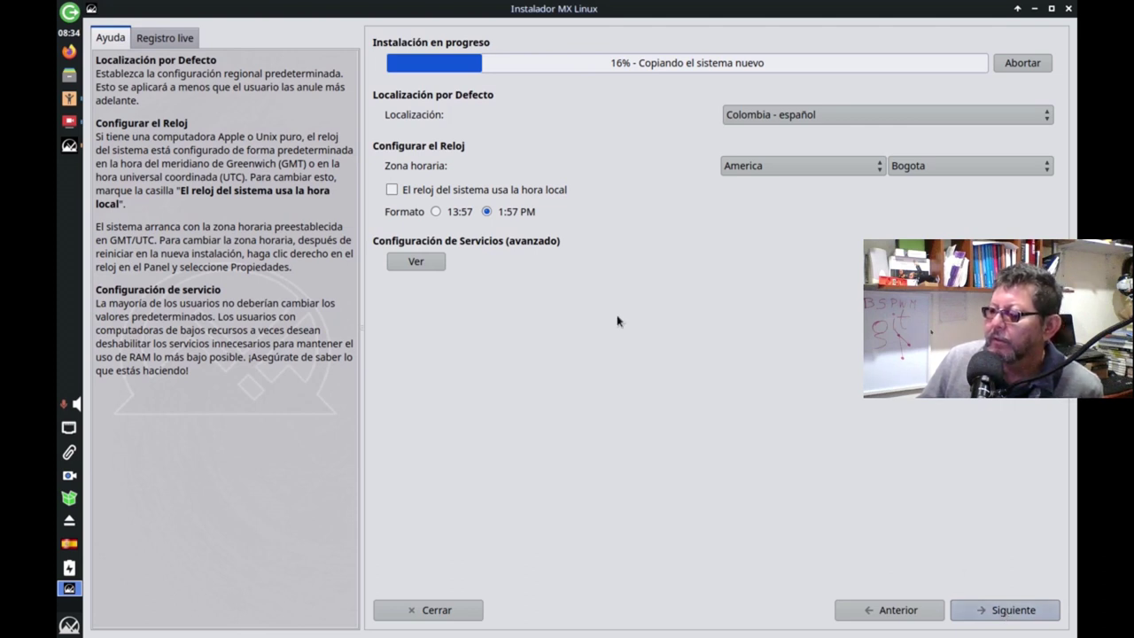
left_click(415, 262)
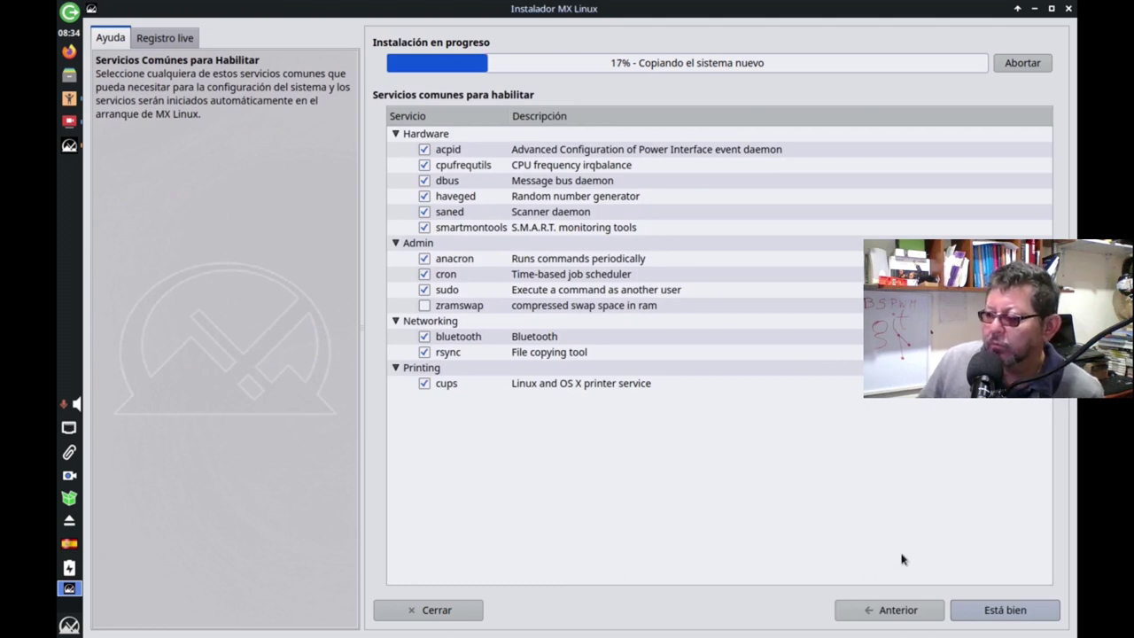
left_click(1004, 610)
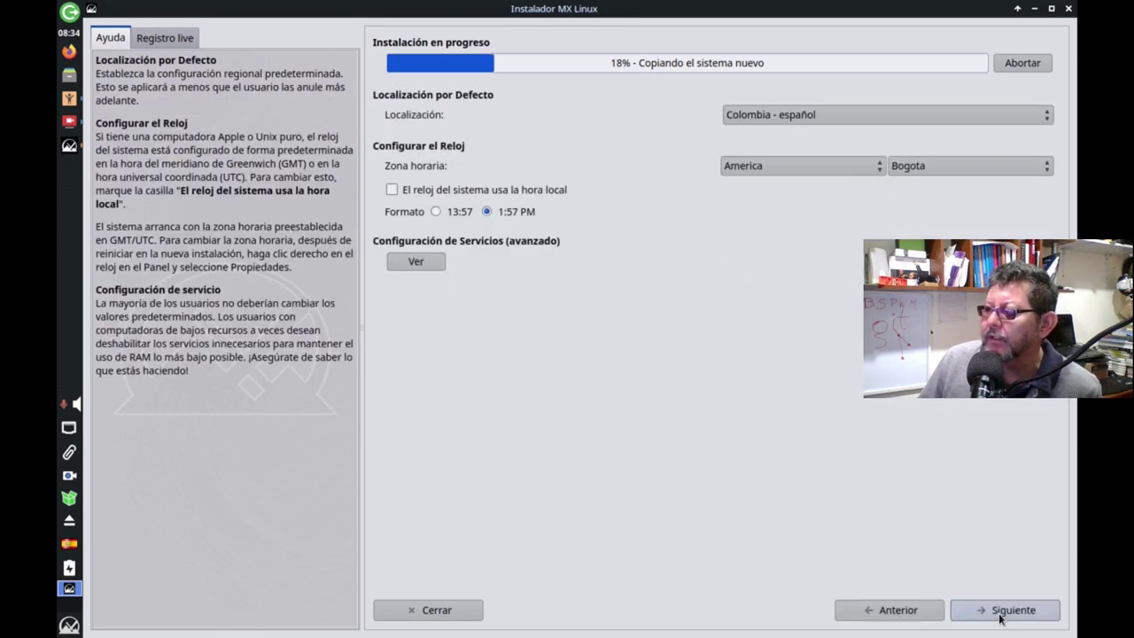
Enter the new username and type the account password twice to confirm it.
left_click(1005, 610)
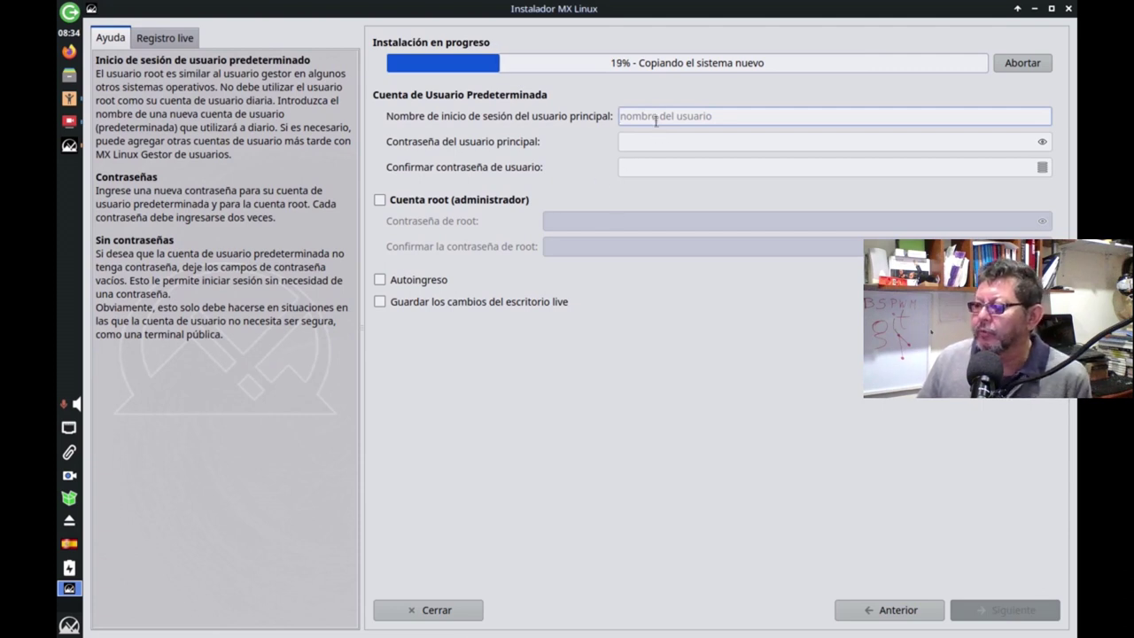
type("l")
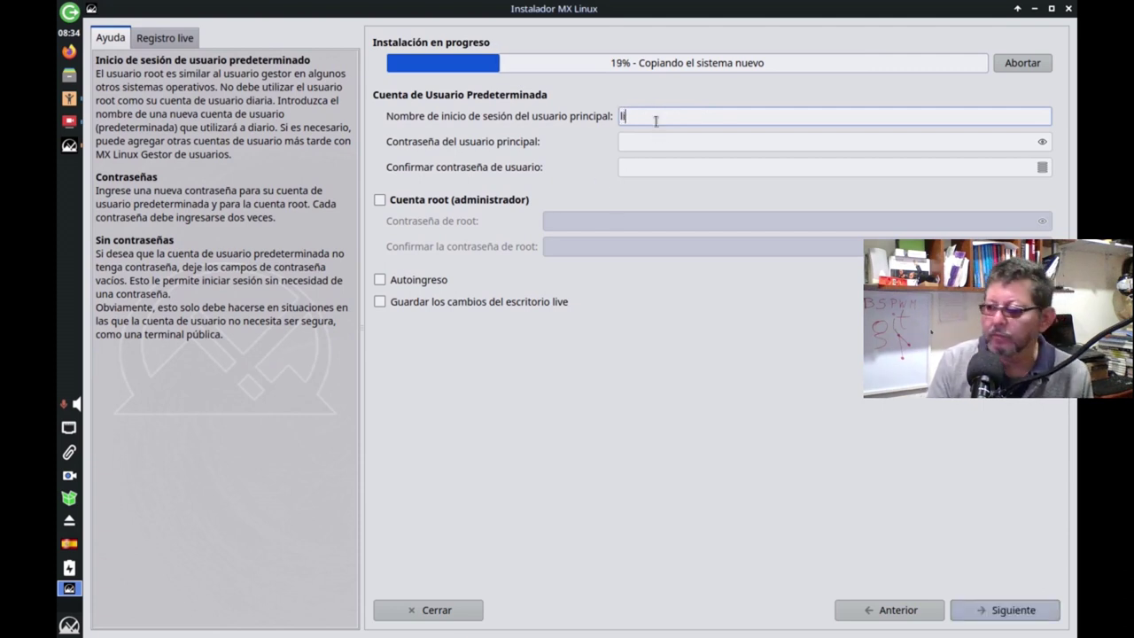
type("inuxencasa")
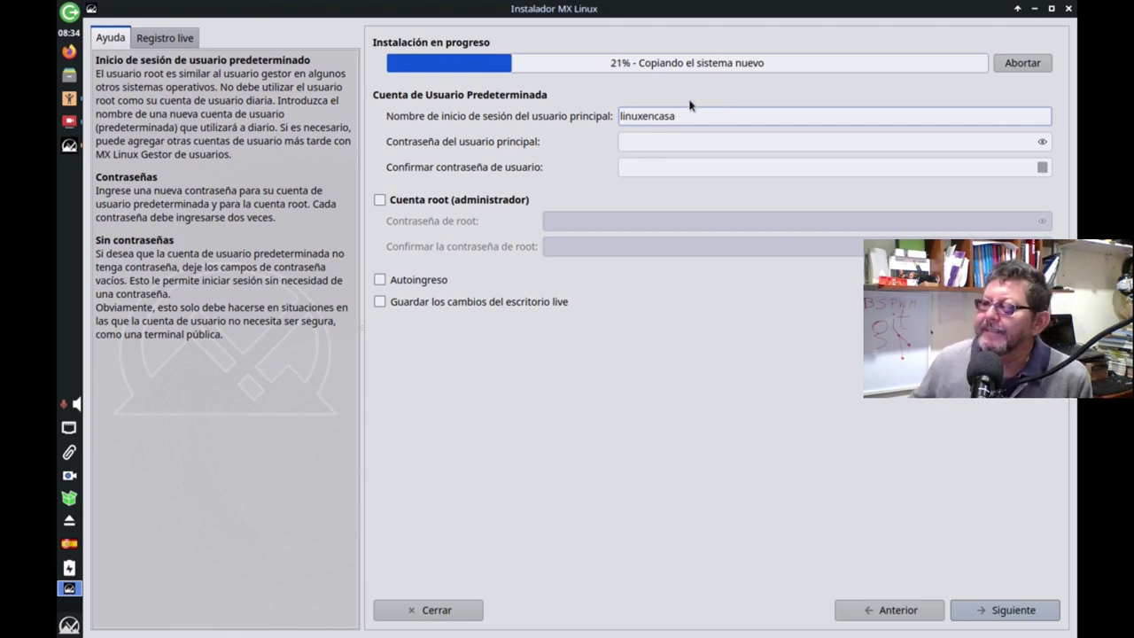
left_click(662, 142)
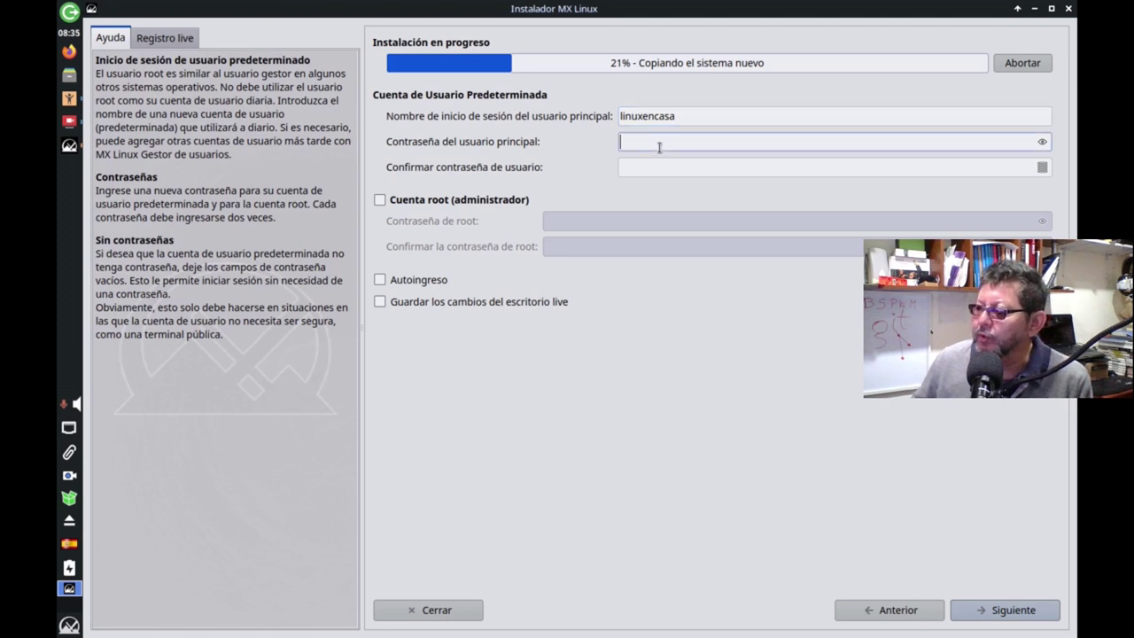
type("••••")
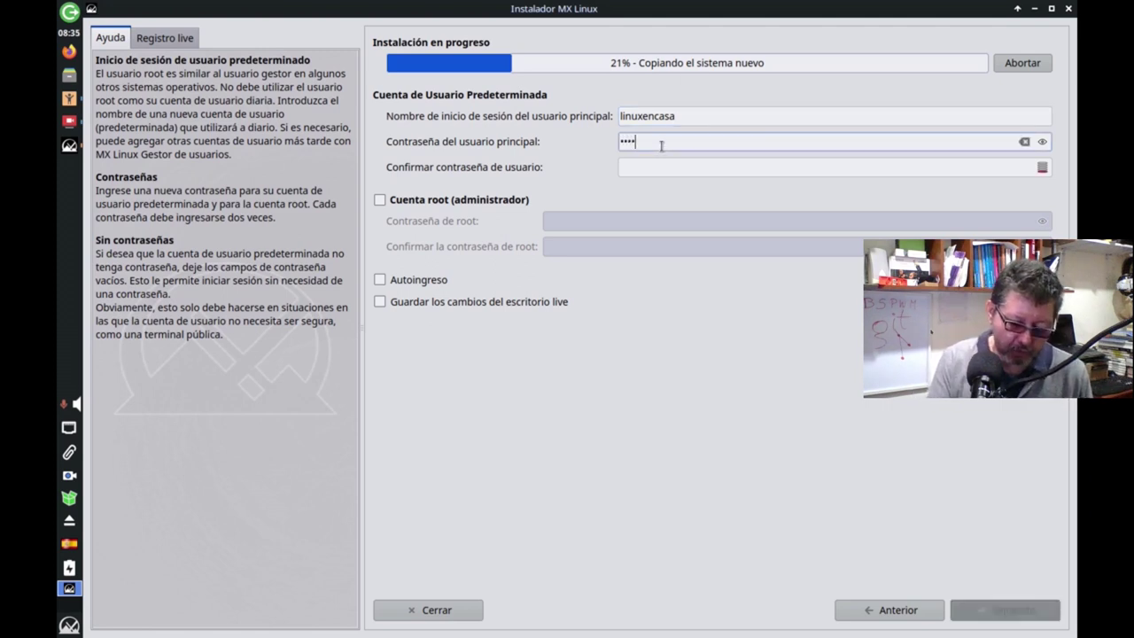
type("••••")
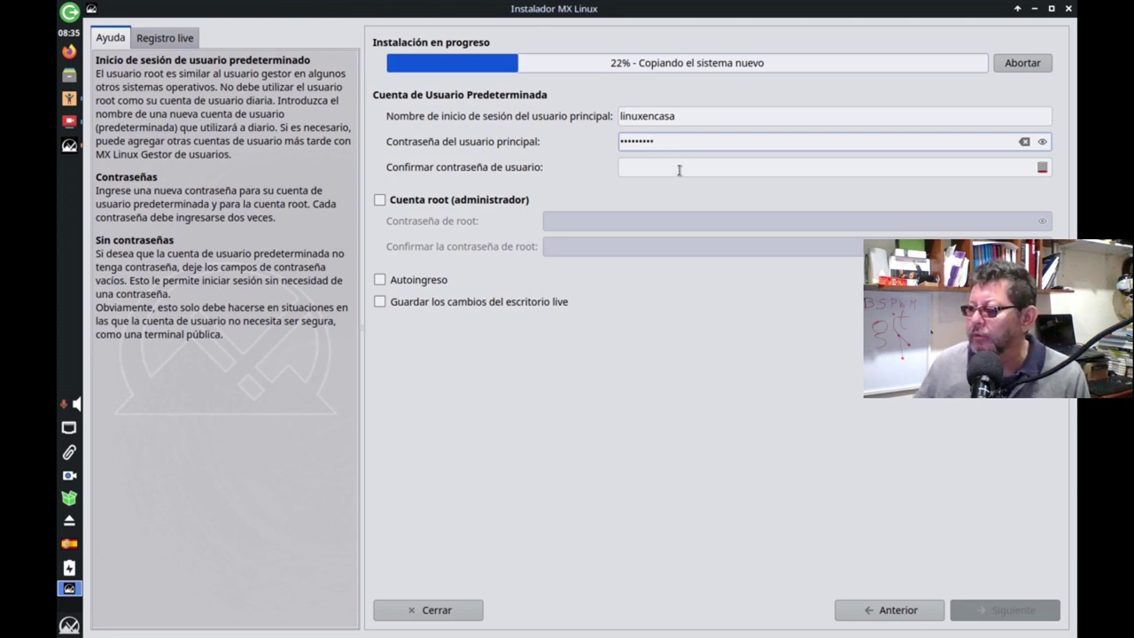
left_click(681, 168)
type("••")
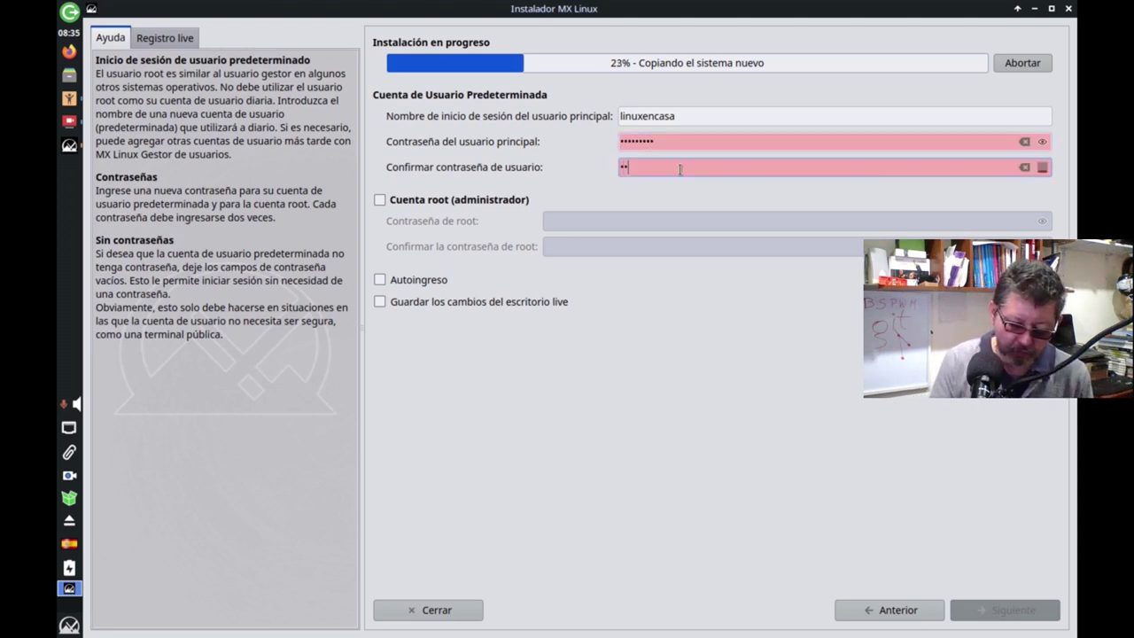
type("•••••••")
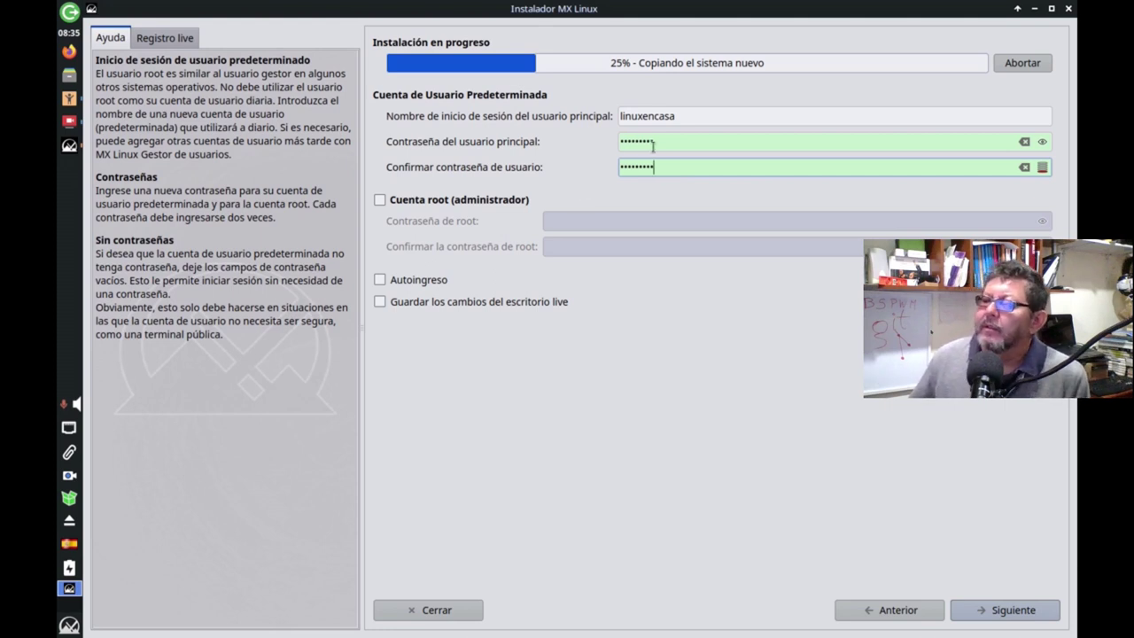
Leave the root account off, enable Autoingreso and Guardar los cambios, then continue.
left_click(381, 201)
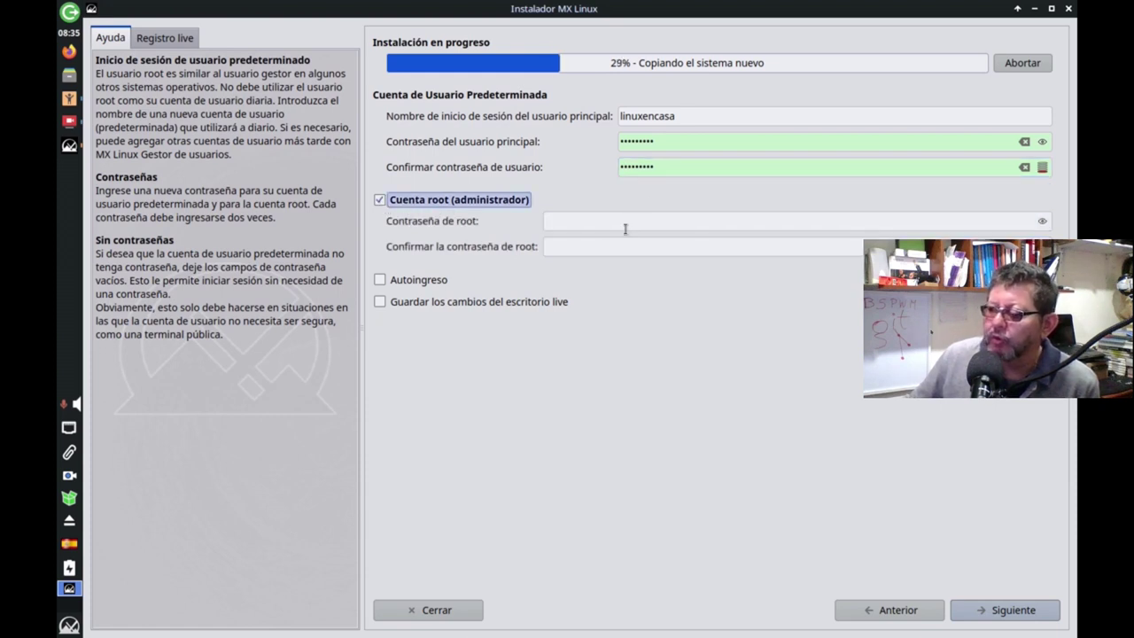
left_click(379, 200)
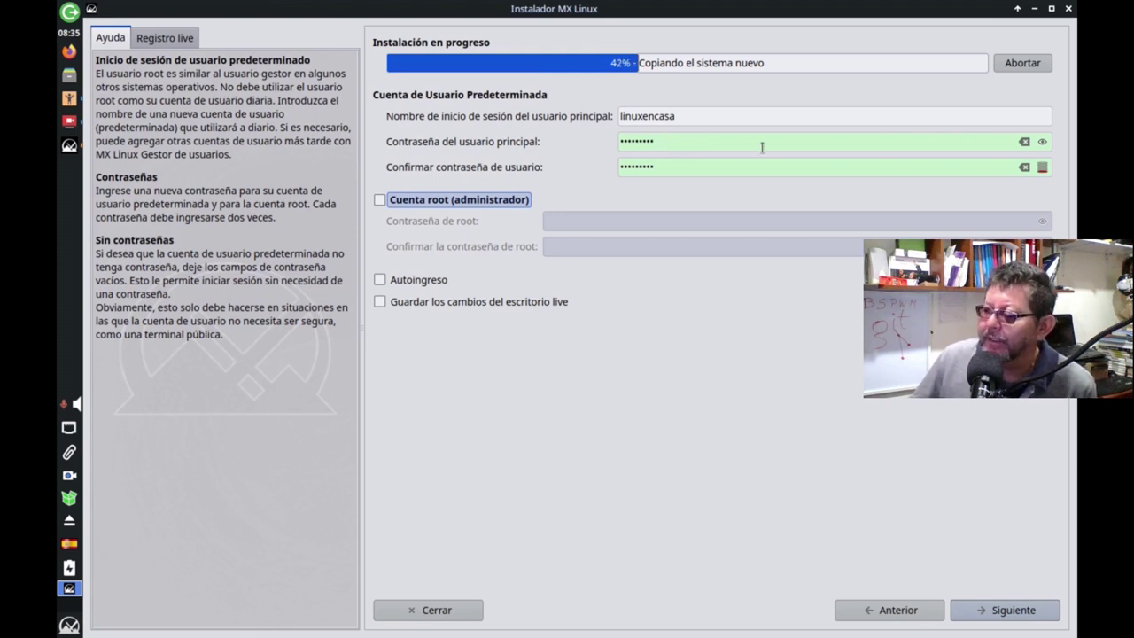
left_click(381, 280)
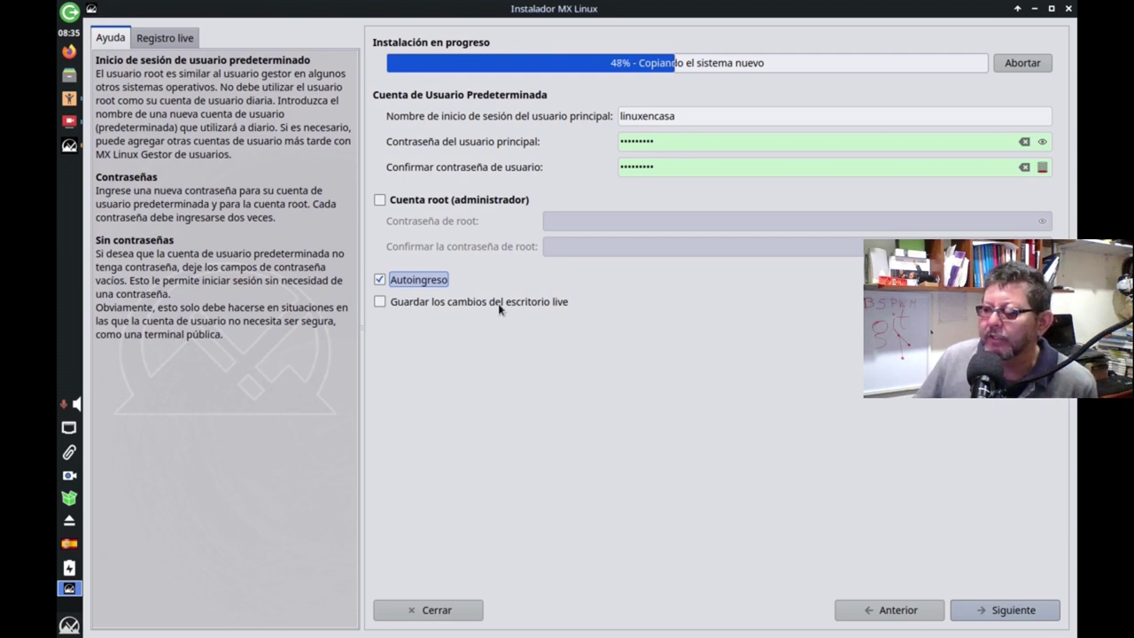
left_click(380, 305)
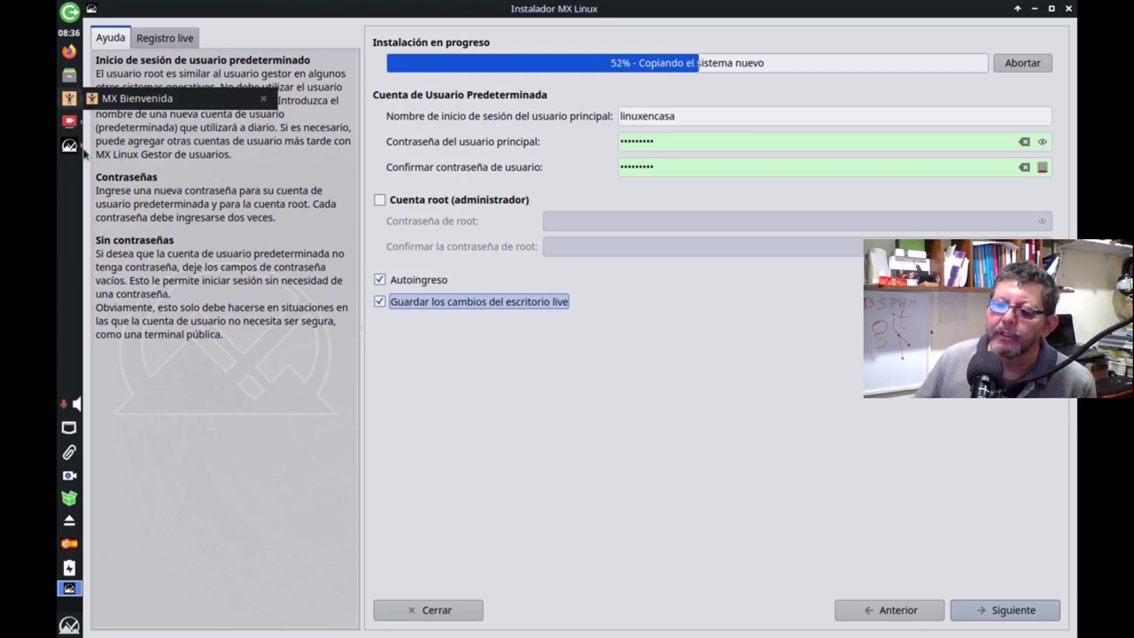
mouse_move(79, 126)
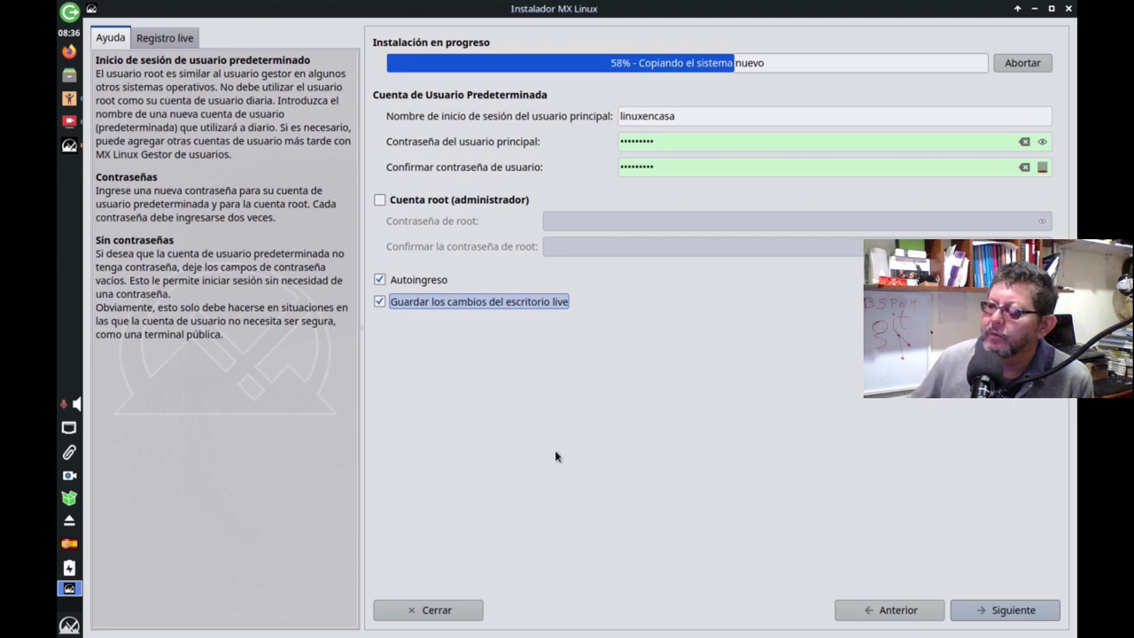
left_click(981, 615)
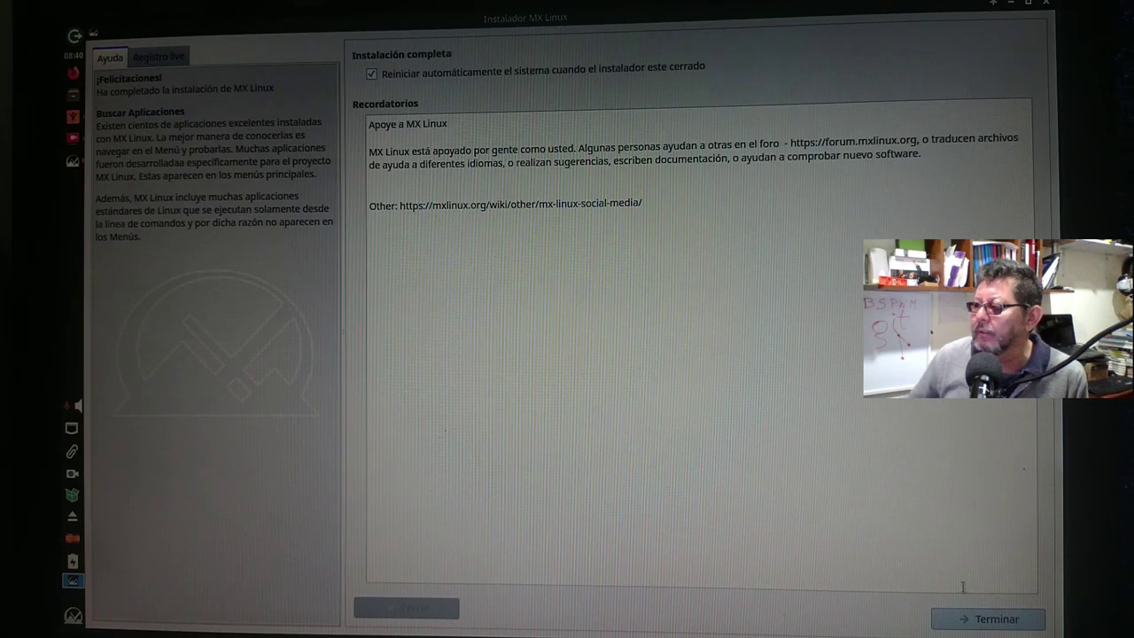
Disable automatic restart after installation and close the installer with Terminar.
left_click(372, 74)
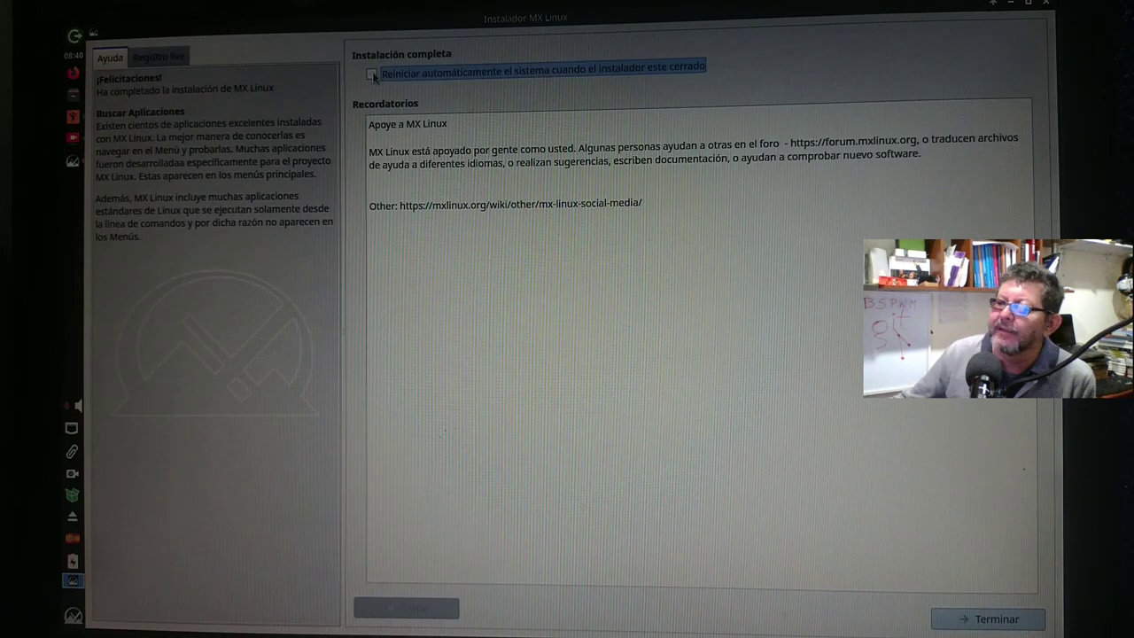
left_click(997, 619)
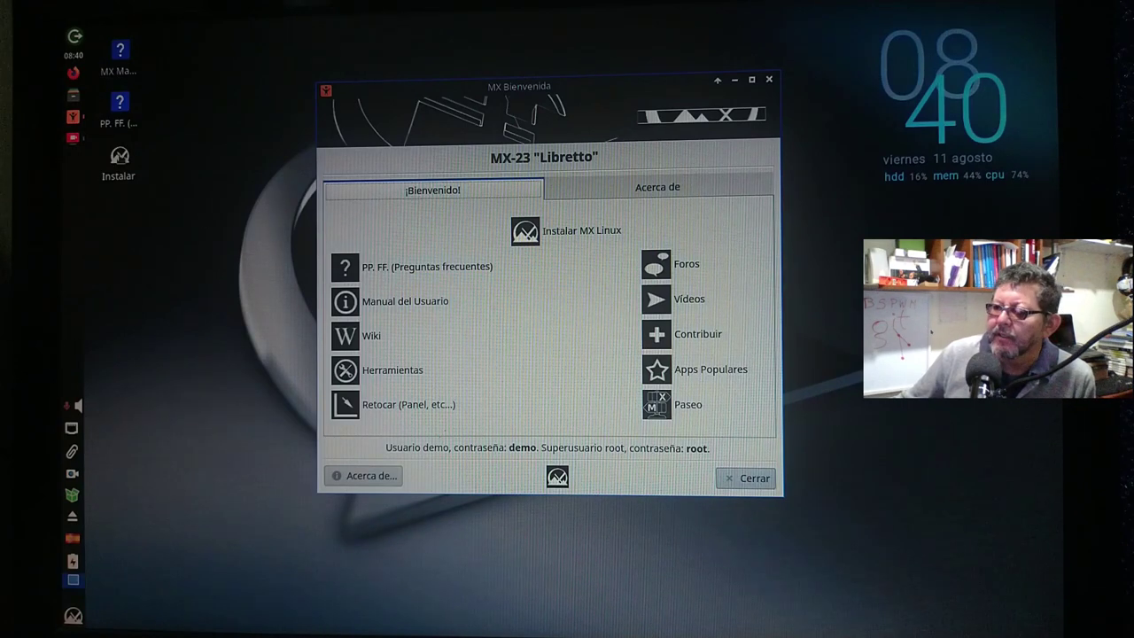
Save the running recording in SimpleScreenRecorder and close the recorder window.
left_click(73, 138)
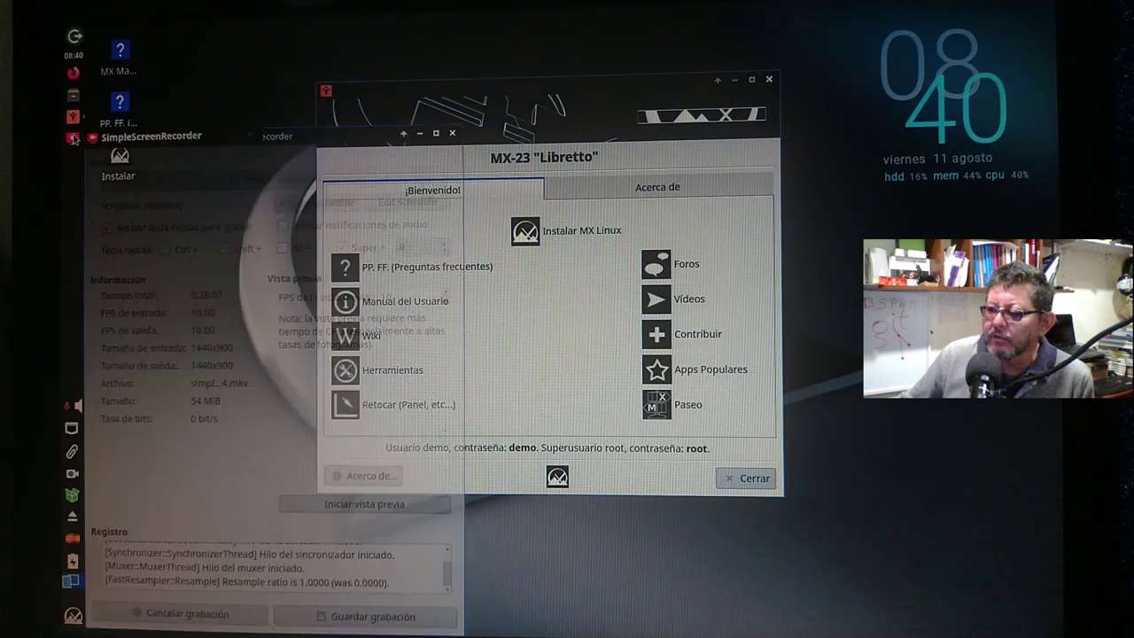
left_click(347, 620)
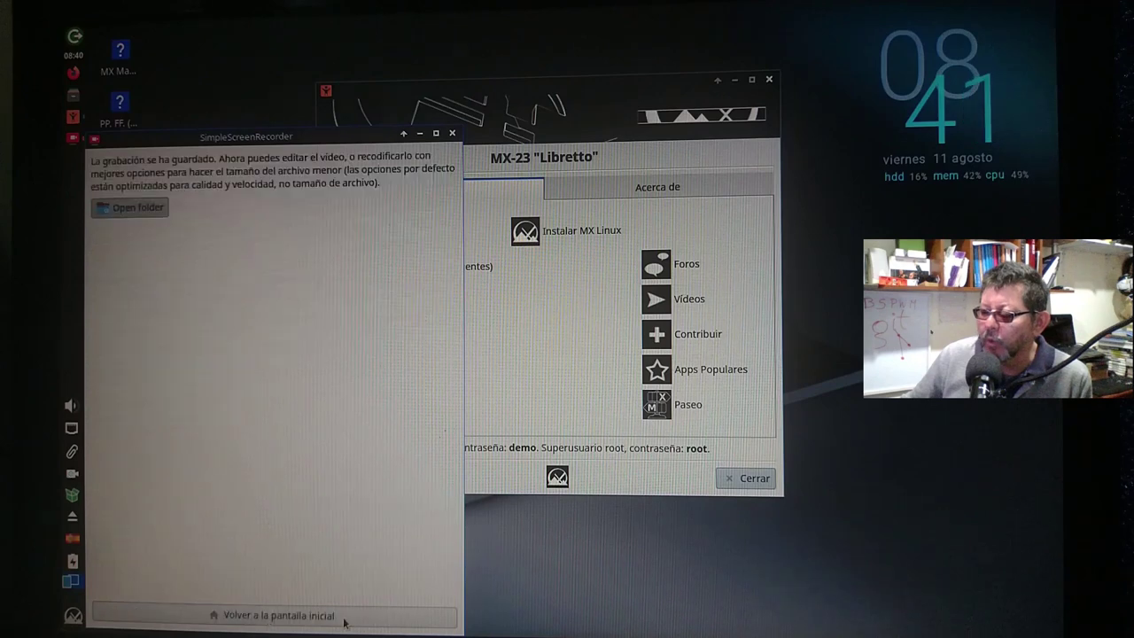
left_click(455, 134)
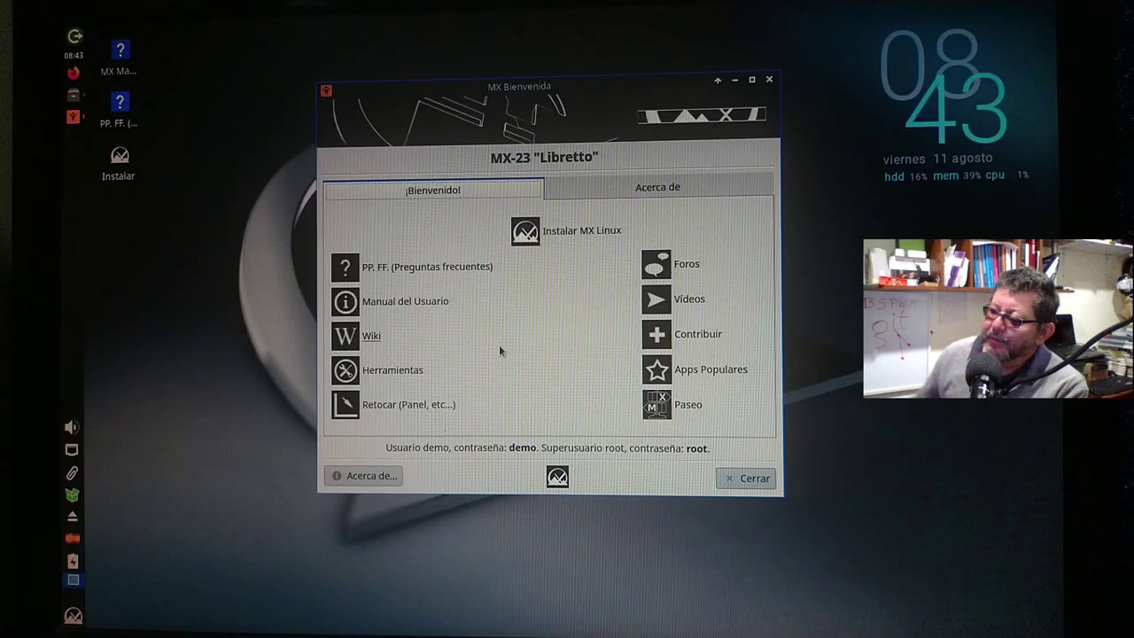
Close MX Bienvenida, then log out of the live session and restart the machine.
left_click(768, 83)
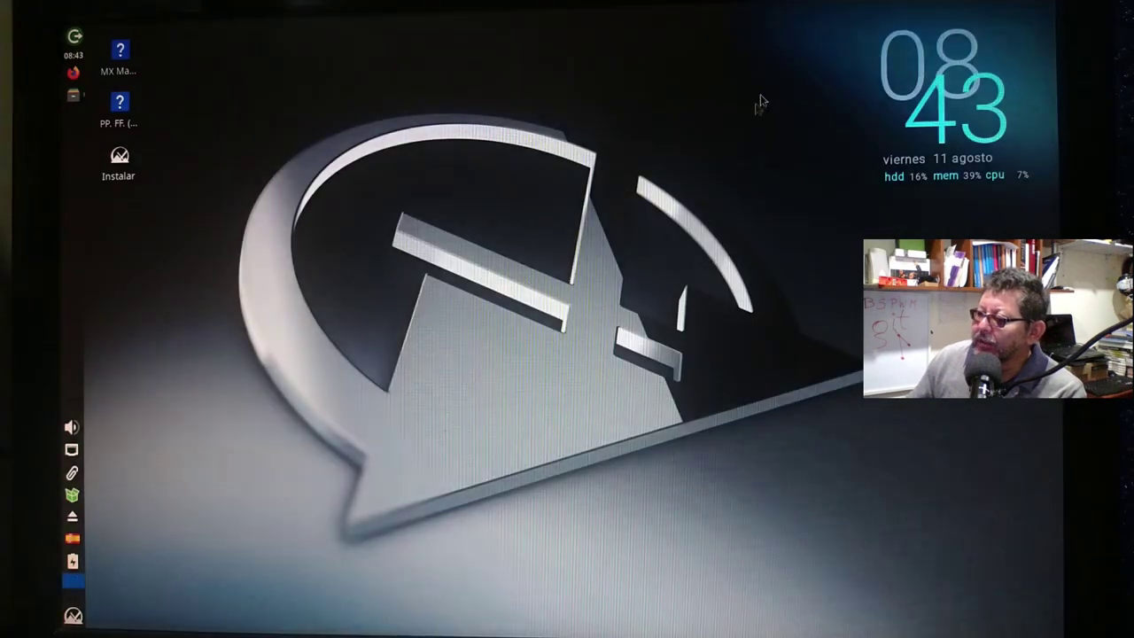
left_click(73, 615)
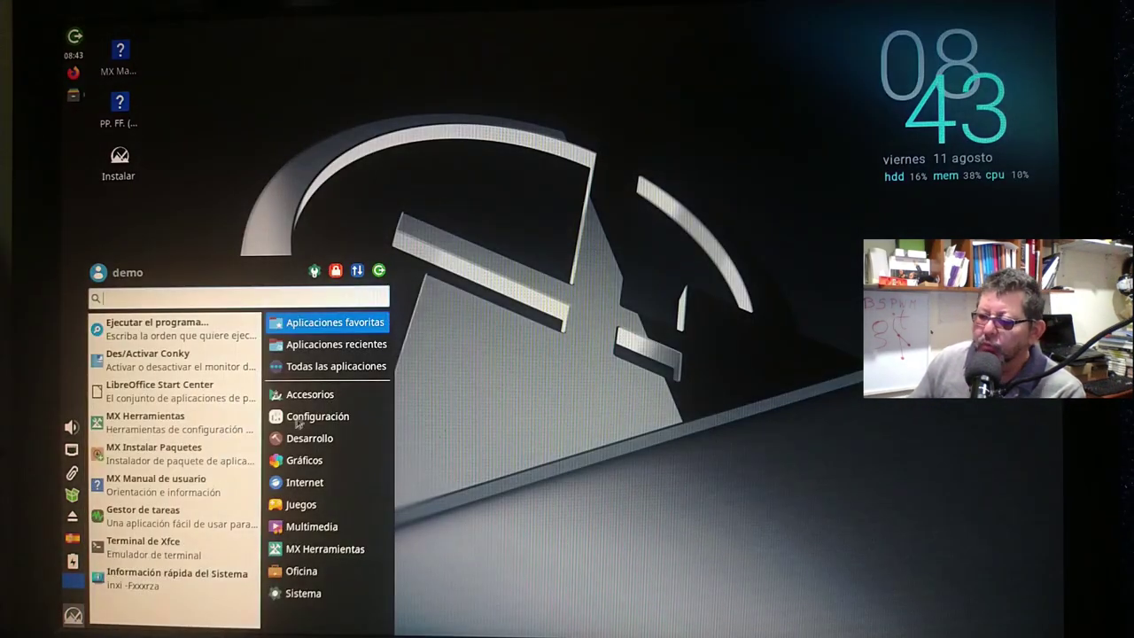
left_click(380, 269)
left_click(633, 263)
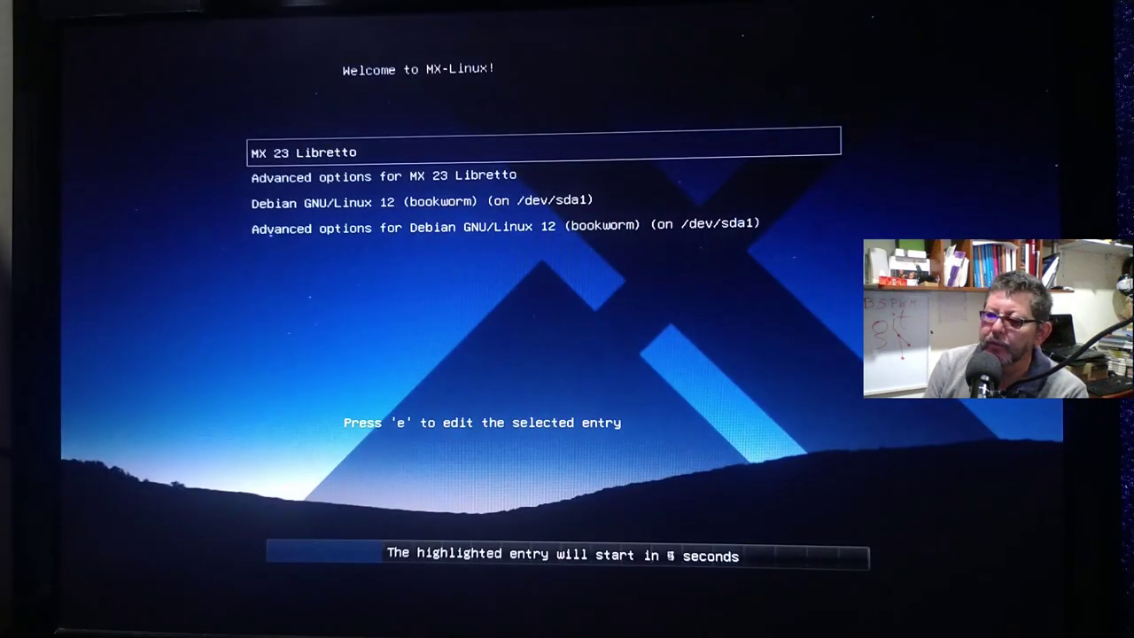
Review the MX 23 Libretto and Debian GNU/Linux 12 GRUB entries, boot MX, and check the desktop menu.
key("Down")
key("Down")
key("Down")
key("Up")
key("Up")
key("Up")
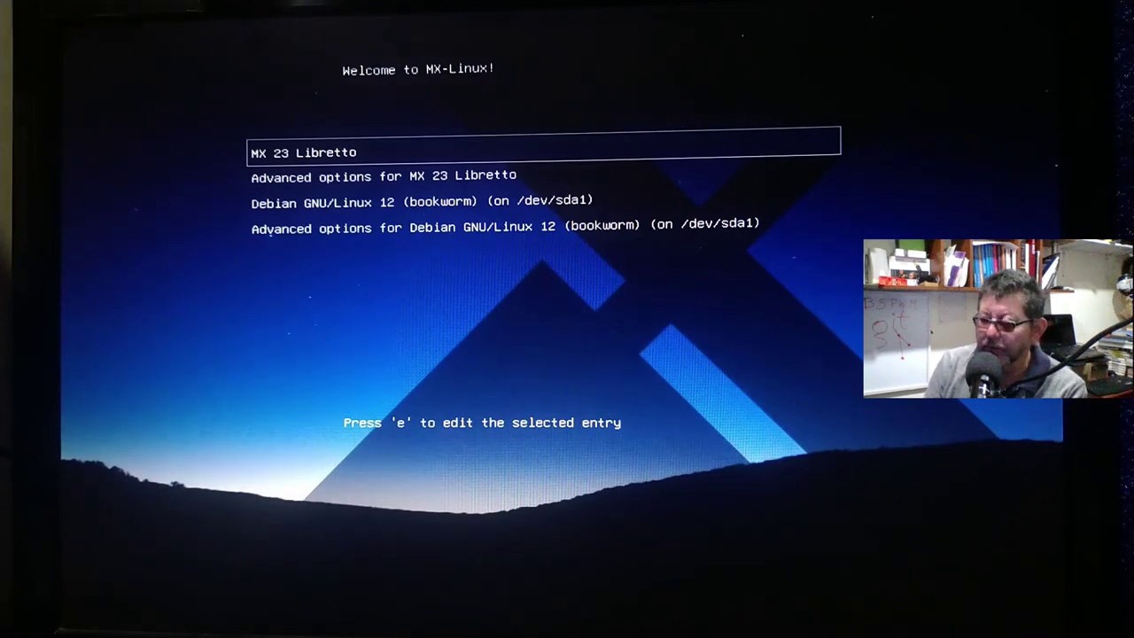
key("Down")
key("Down")
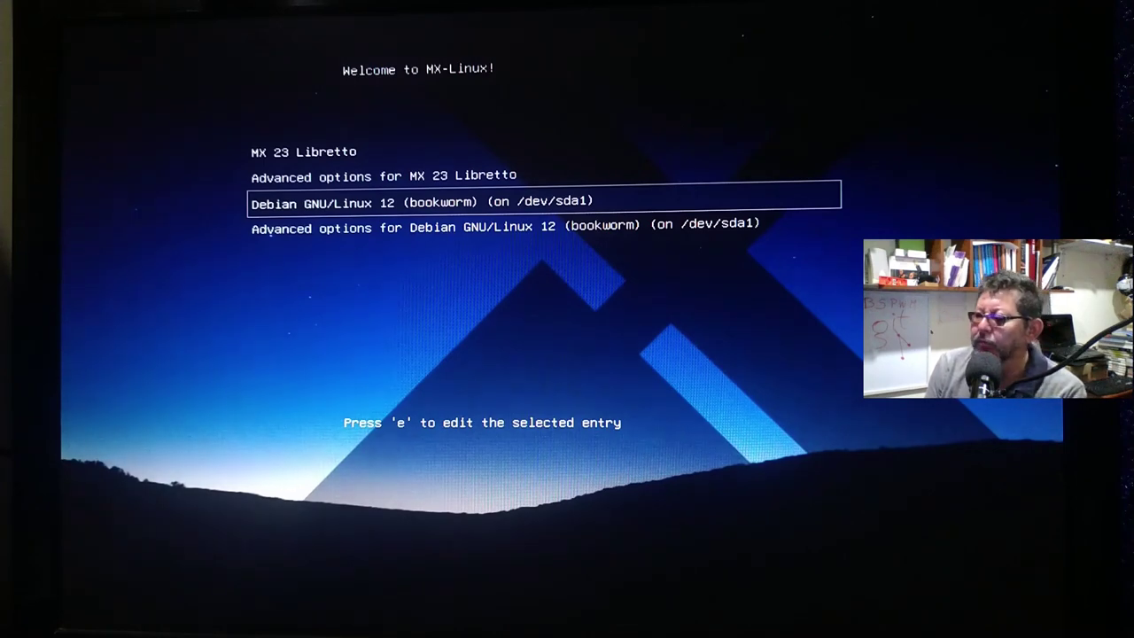
key("Down")
key("Up")
key("Up")
key("Up")
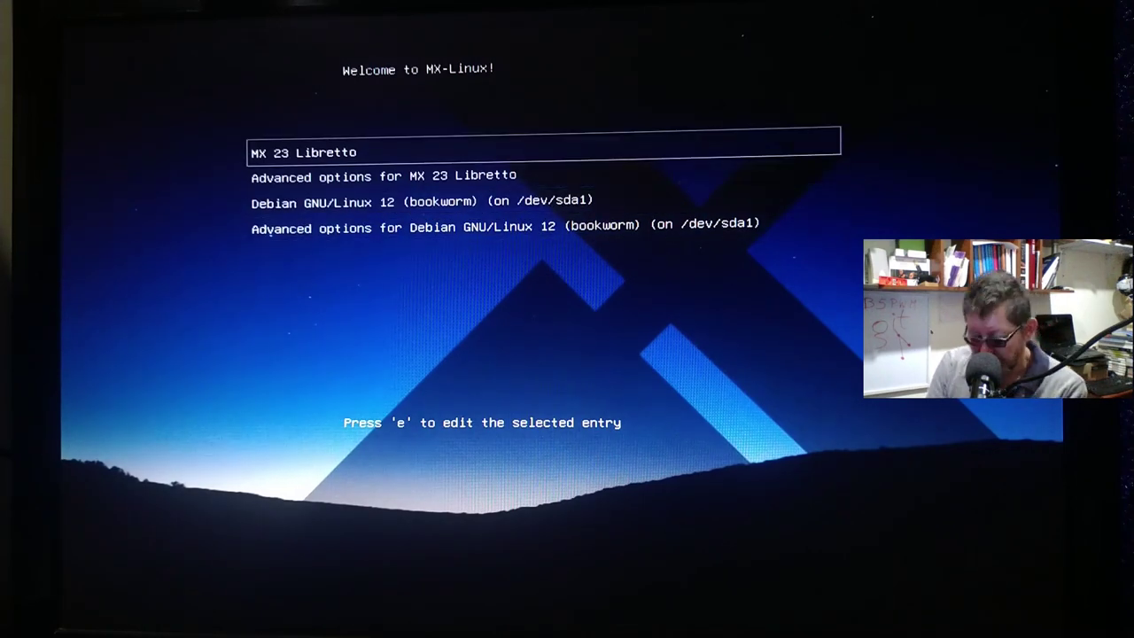
key("Return")
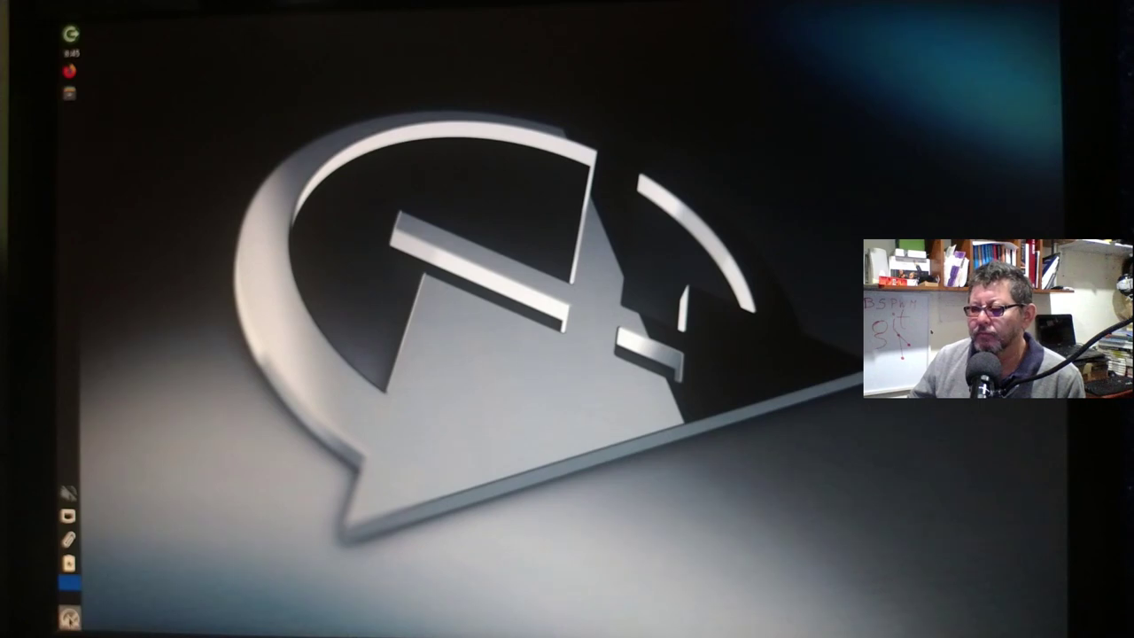
left_click(69, 618)
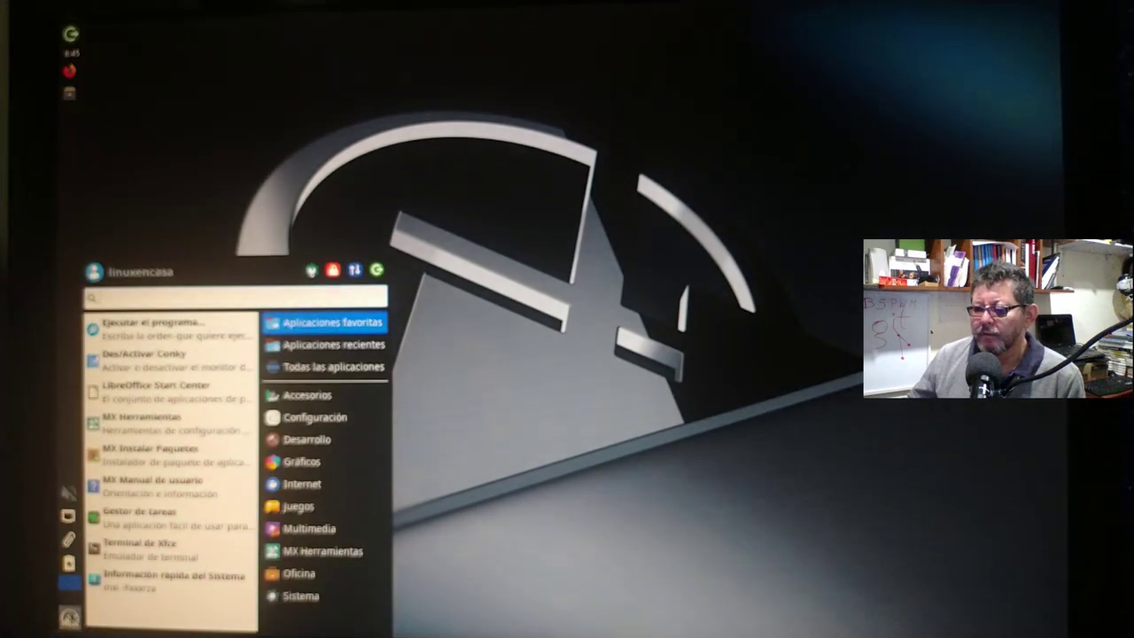
left_click(108, 556)
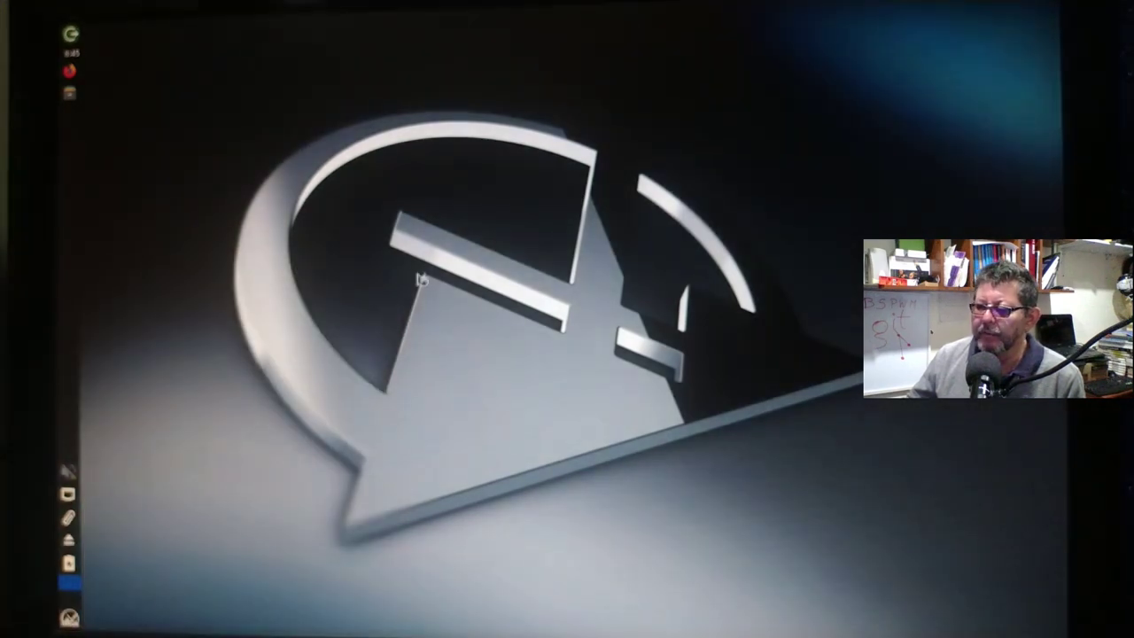